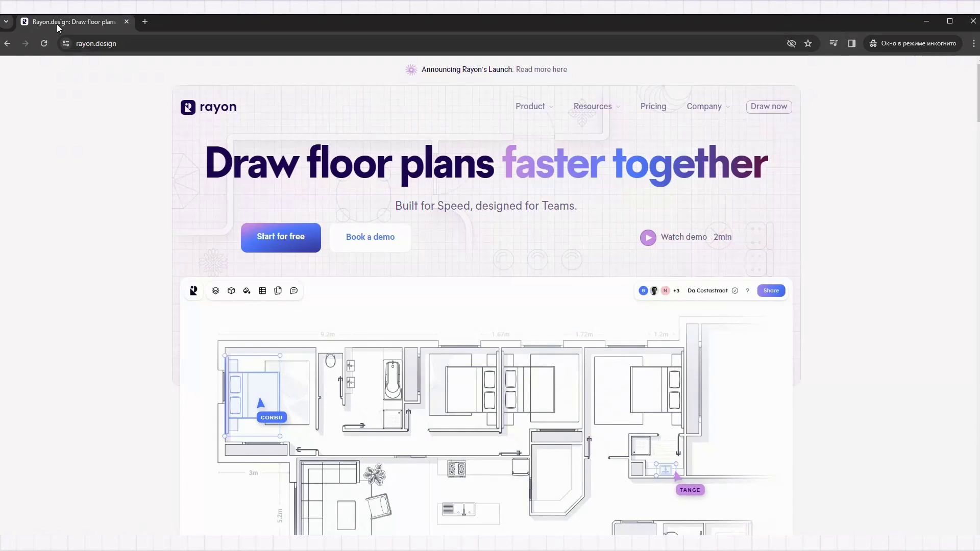
Open the free drawing workspace, create a new model and close its tutorial list.
{"action": "left_click", "coordinate": [284, 237]}
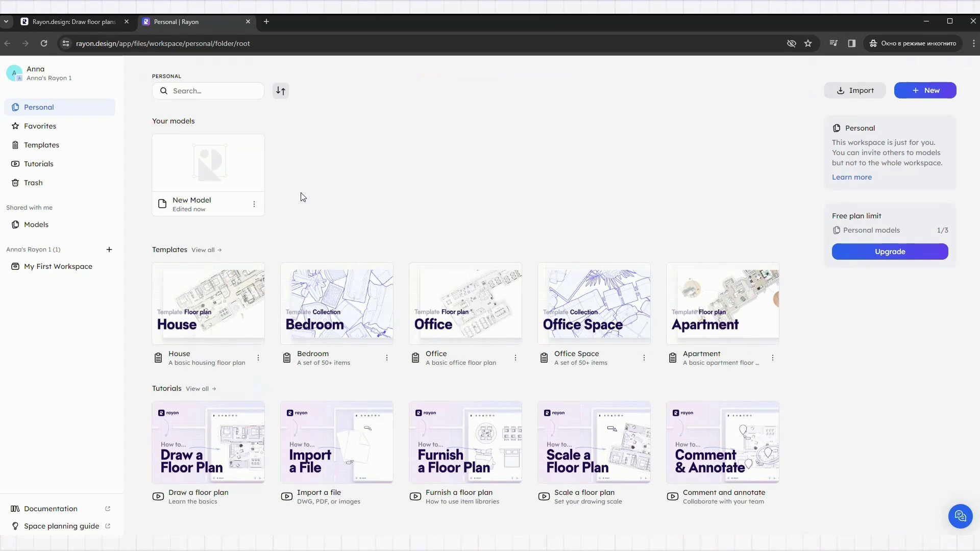
{"action": "left_click", "coordinate": [931, 92]}
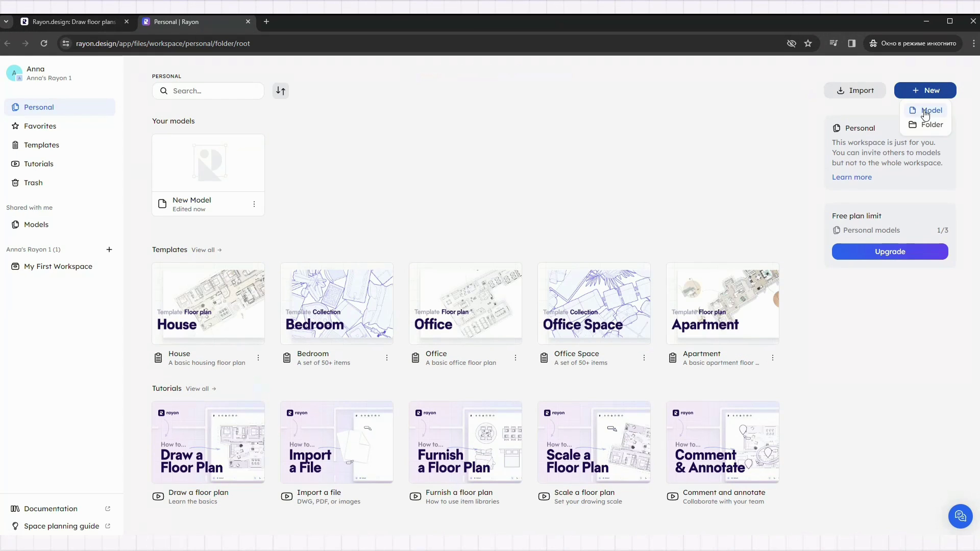
{"action": "left_click", "coordinate": [927, 112]}
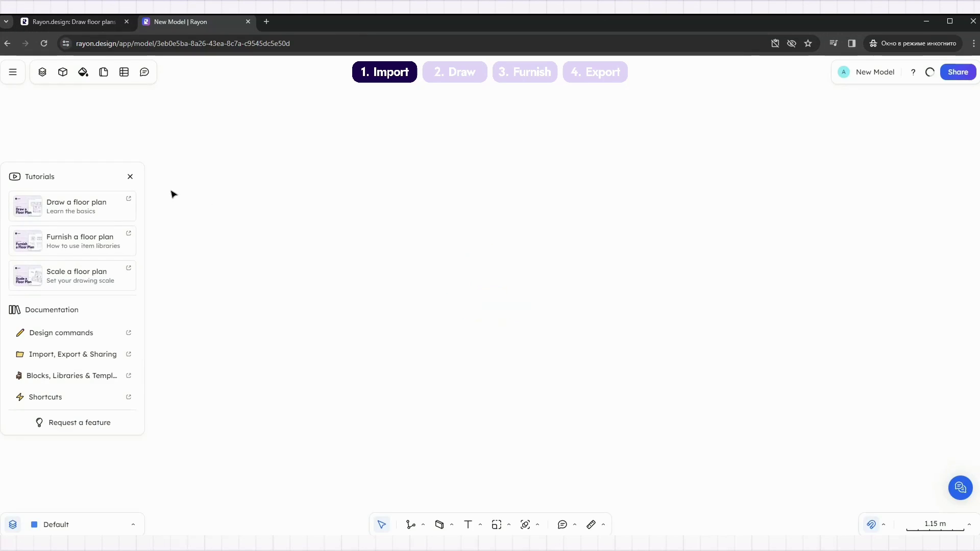
{"action": "left_click", "coordinate": [130, 179]}
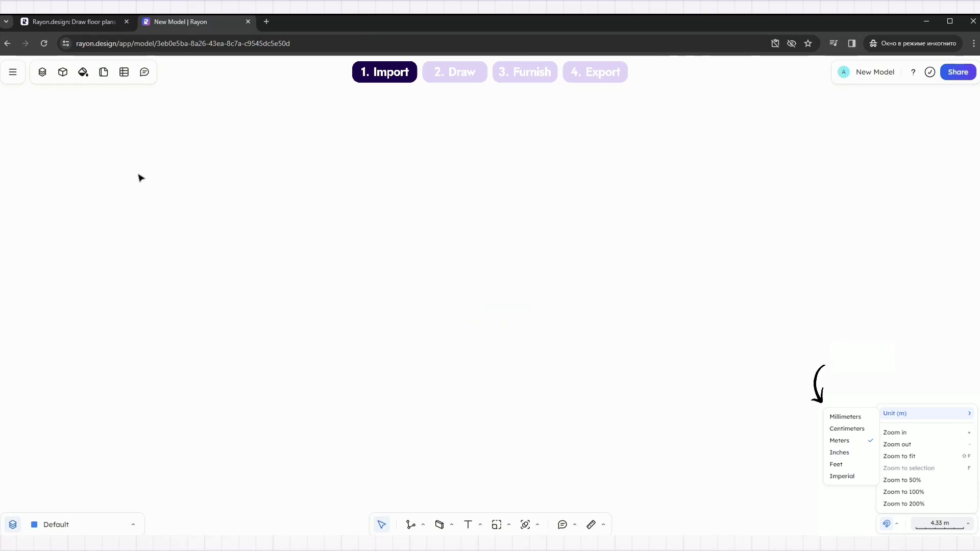
Import the villa section drawing as an image and place it on the canvas.
{"action": "left_click", "coordinate": [14, 74]}
{"action": "mouse_move", "coordinate": [37, 139]}
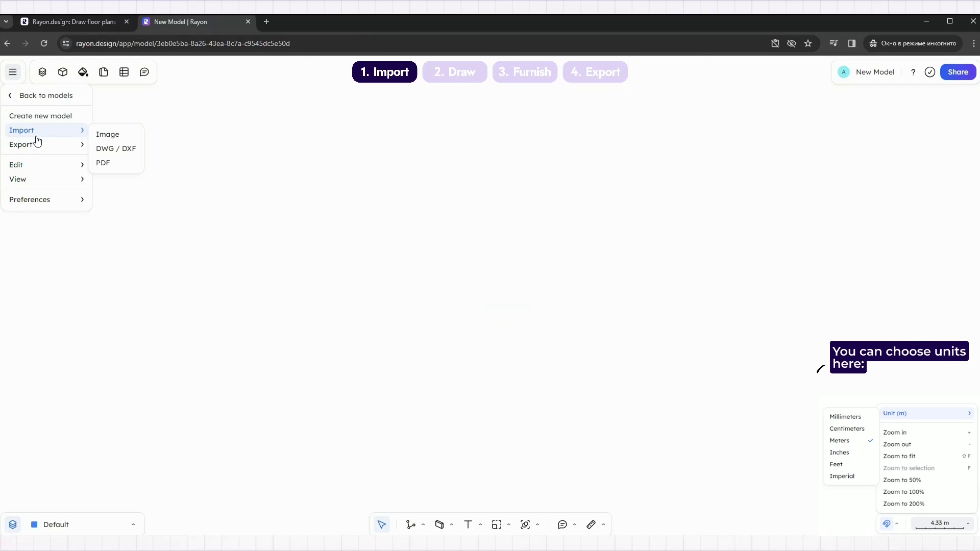
{"action": "left_click", "coordinate": [113, 136]}
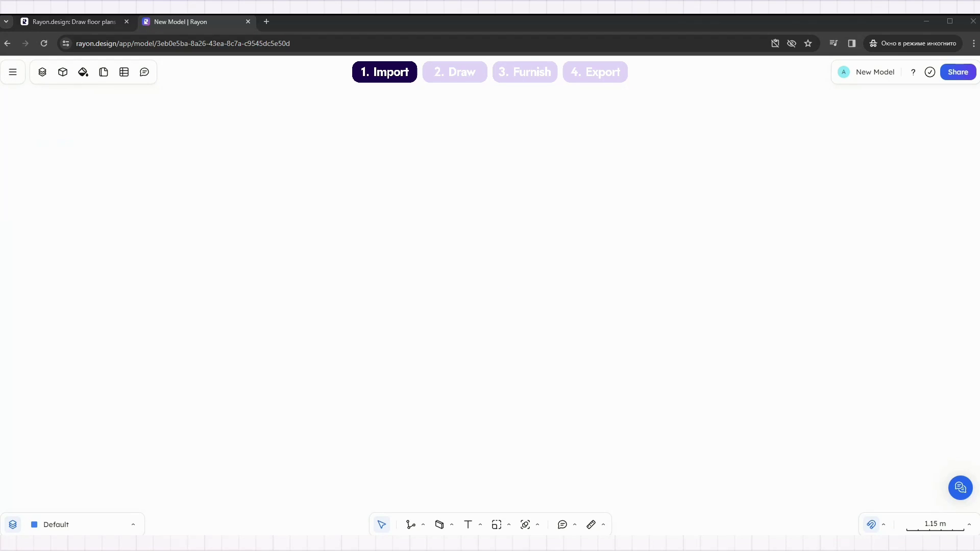
{"action": "left_click_drag", "start_coordinate": [194, 267], "coordinate": [454, 332]}
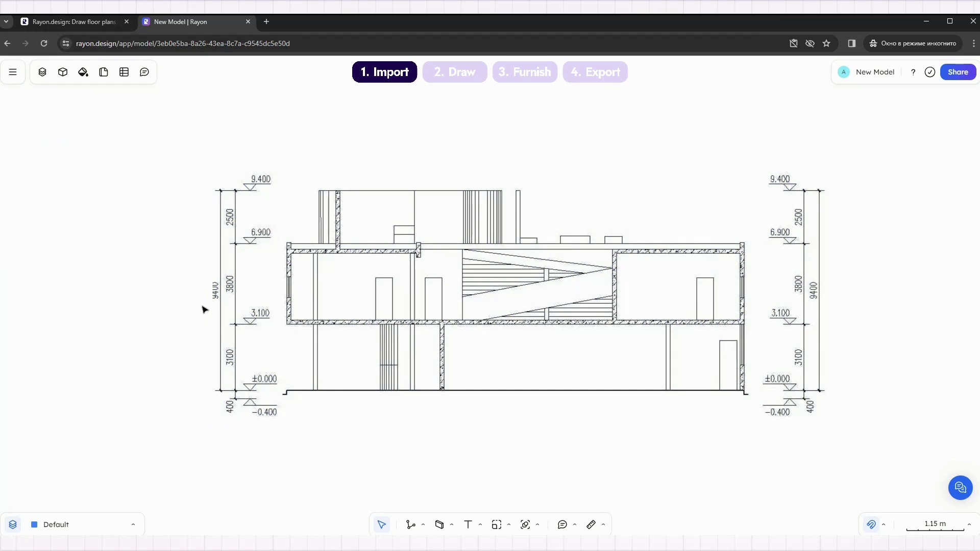
Add a vertical 3.8 m reference dimension starting at the 3.100 level mark and place it beside the villa drawing.
{"action": "scroll", "coordinate": [210, 307], "scroll_direction": "up", "scroll_amount": 5}
{"action": "left_click", "coordinate": [481, 524]}
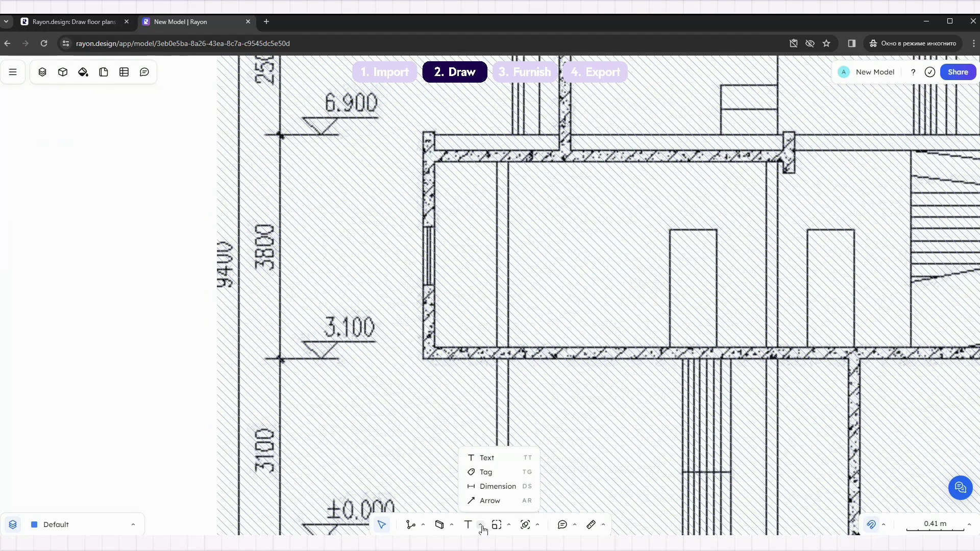
{"action": "left_click", "coordinate": [495, 487]}
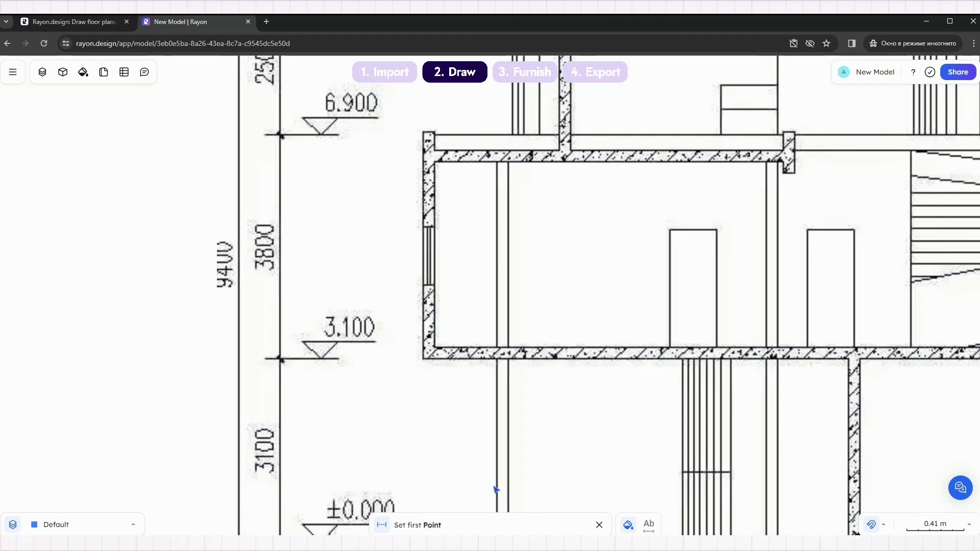
{"action": "left_click", "coordinate": [322, 360]}
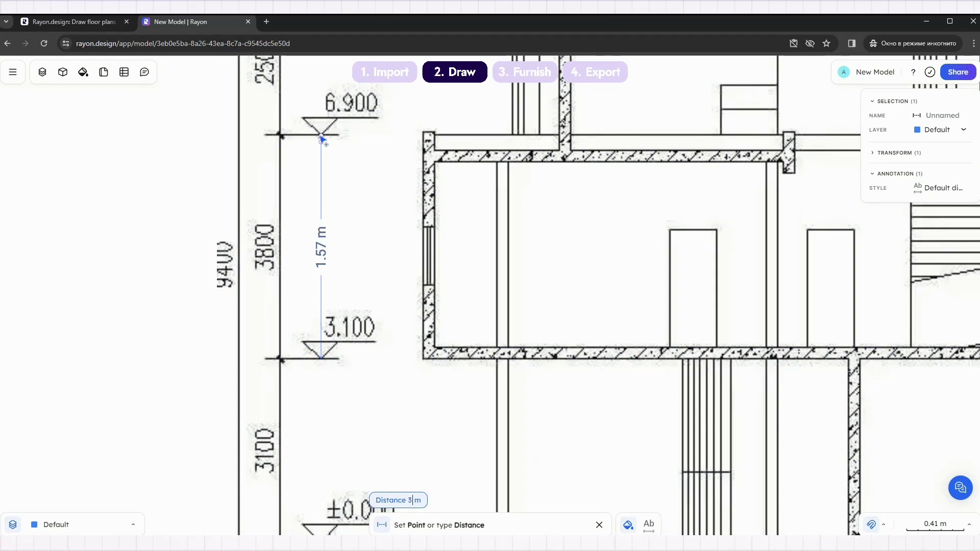
{"action": "type", "text": "3.8"}
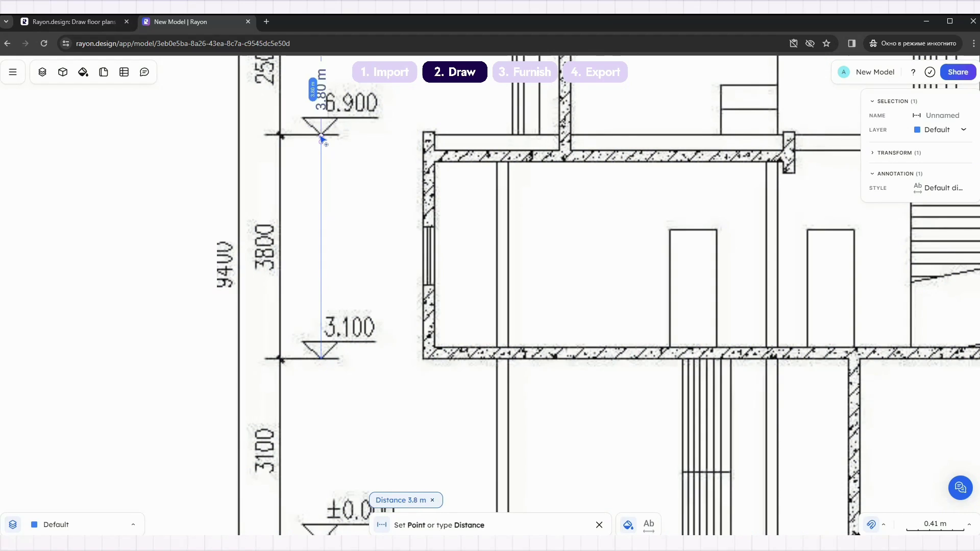
{"action": "key", "text": "Return"}
{"action": "left_click", "coordinate": [183, 150]}
Scale the villa image so its 3800 storey height matches the 3.8 m reference dimension.
{"action": "scroll", "coordinate": [298, 341], "scroll_direction": "down", "scroll_amount": 5}
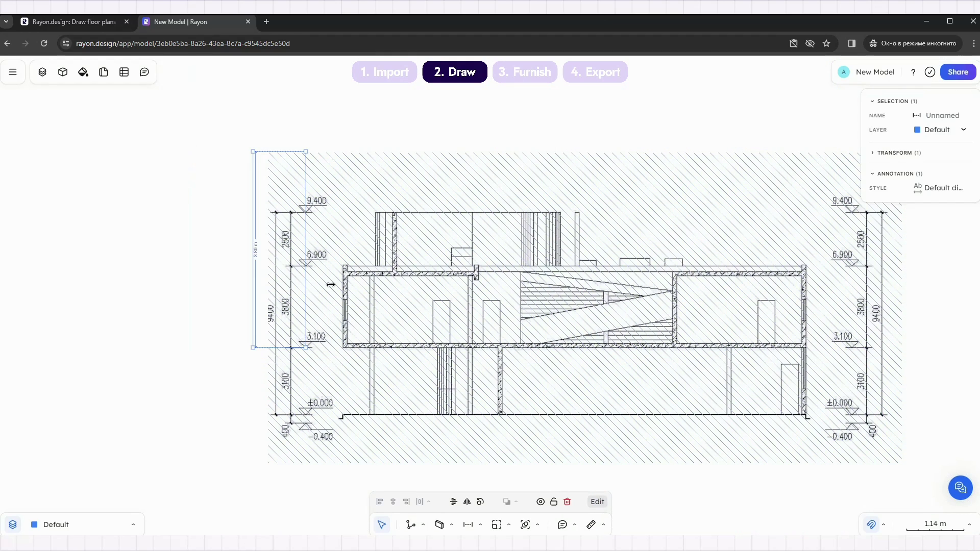
{"action": "left_click", "coordinate": [404, 305]}
{"action": "left_click", "coordinate": [510, 525]}
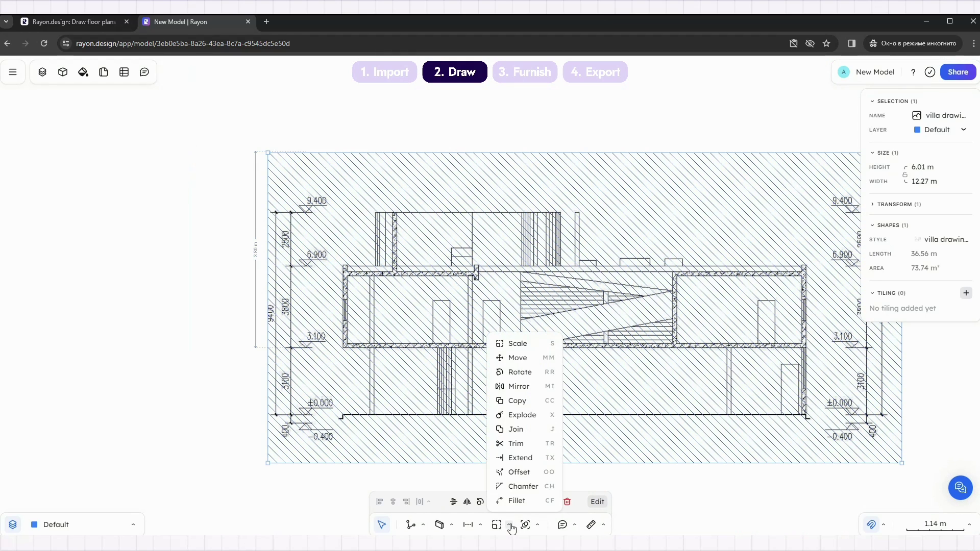
{"action": "left_click", "coordinate": [523, 344]}
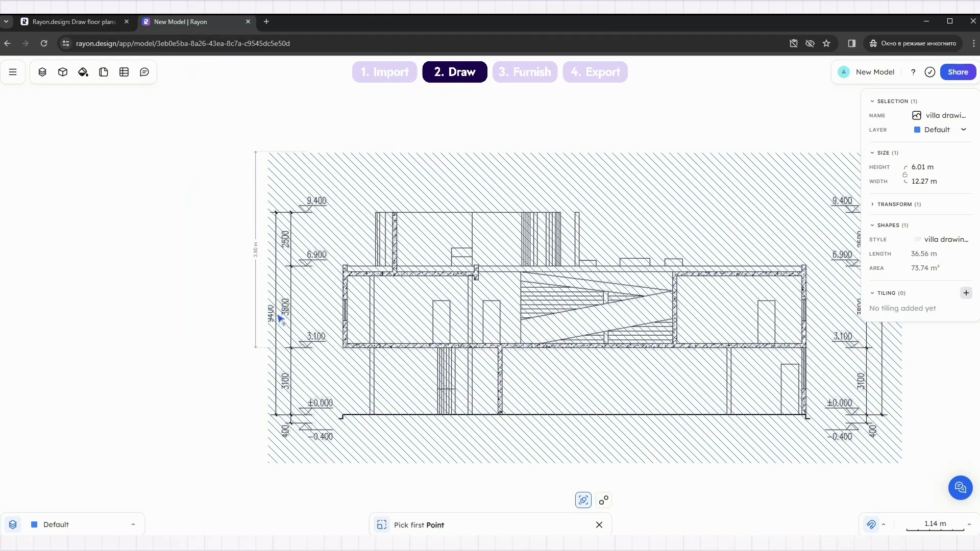
{"action": "left_click", "coordinate": [293, 351]}
{"action": "scroll", "coordinate": [291, 267], "scroll_direction": "up", "scroll_amount": 5}
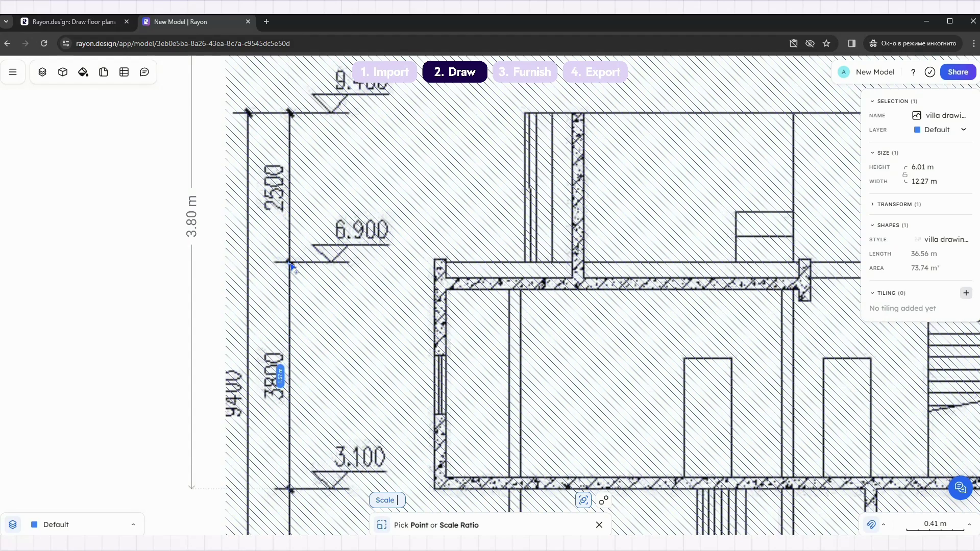
{"action": "left_click", "coordinate": [292, 263]}
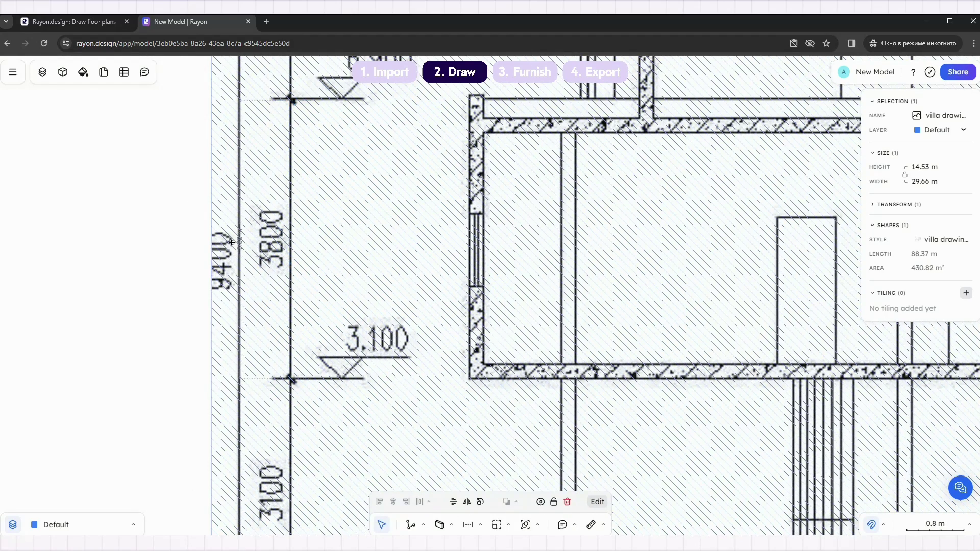
Move the 3.8 m reference dimension next to the image's printed 3800 dimension line.
{"action": "left_click", "coordinate": [238, 243]}
{"action": "left_click_drag", "start_coordinate": [239, 243], "coordinate": [298, 251]}
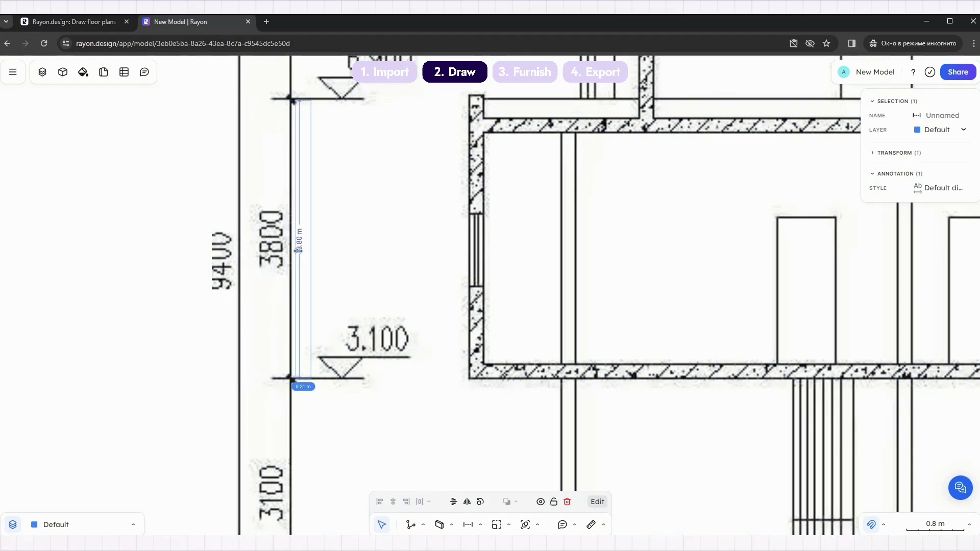
{"action": "scroll", "coordinate": [305, 267], "scroll_direction": "down", "scroll_amount": 5}
{"action": "left_click", "coordinate": [225, 300]}
{"action": "middle_click_drag", "start_coordinate": [225, 300], "coordinate": [164, 350]}
Fade the villa image with the third opacity preset and lock it as a tracing underlay.
{"action": "left_click", "coordinate": [411, 285]}
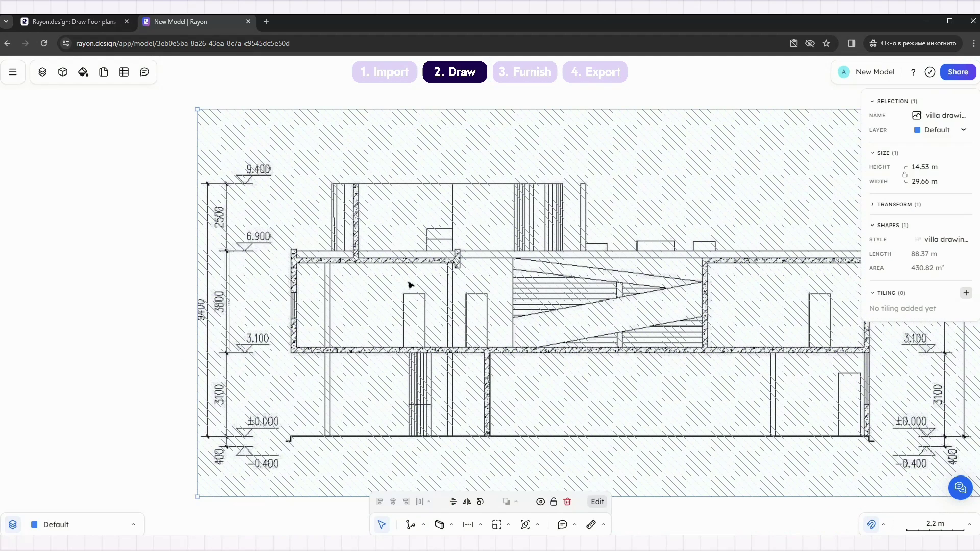
{"action": "left_click", "coordinate": [944, 239]}
{"action": "left_click", "coordinate": [815, 392]}
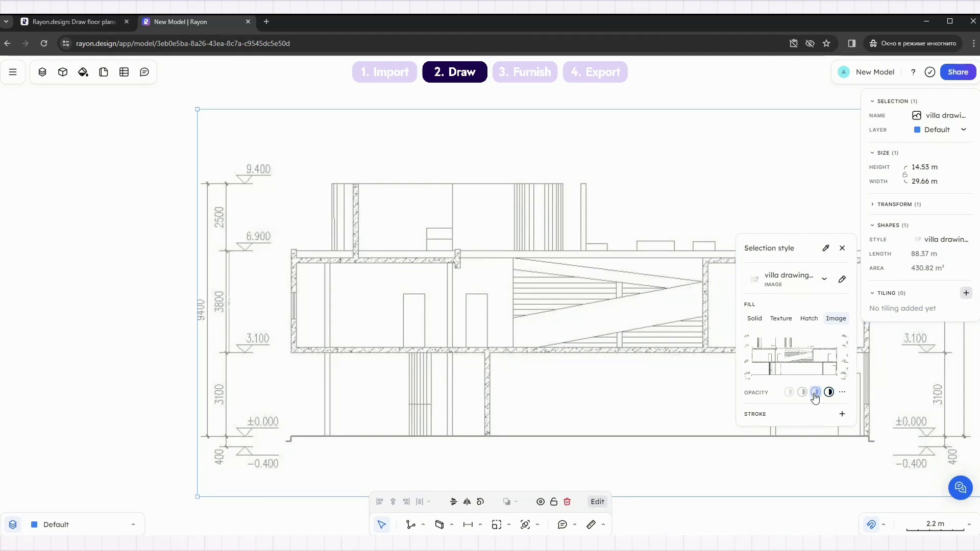
{"action": "left_click", "coordinate": [554, 503]}
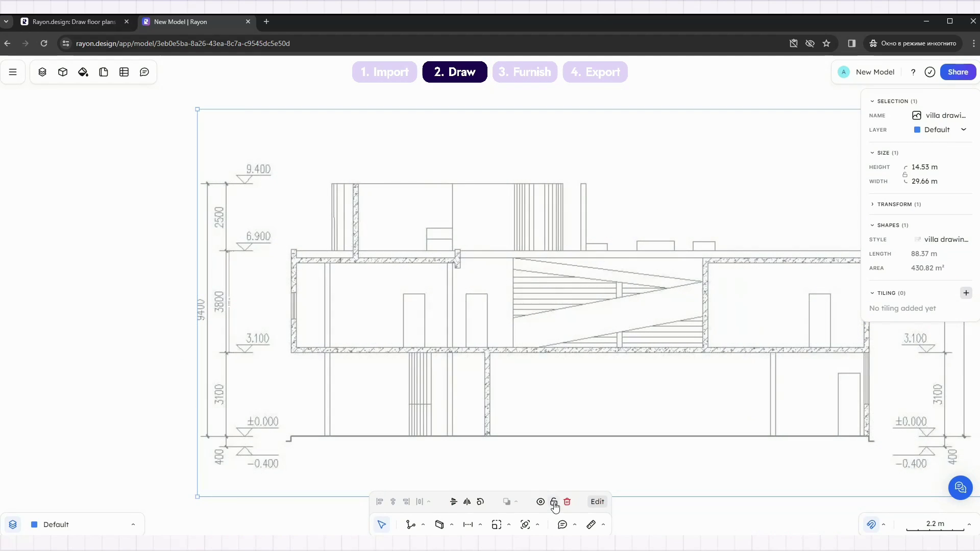
{"action": "left_click", "coordinate": [142, 317]}
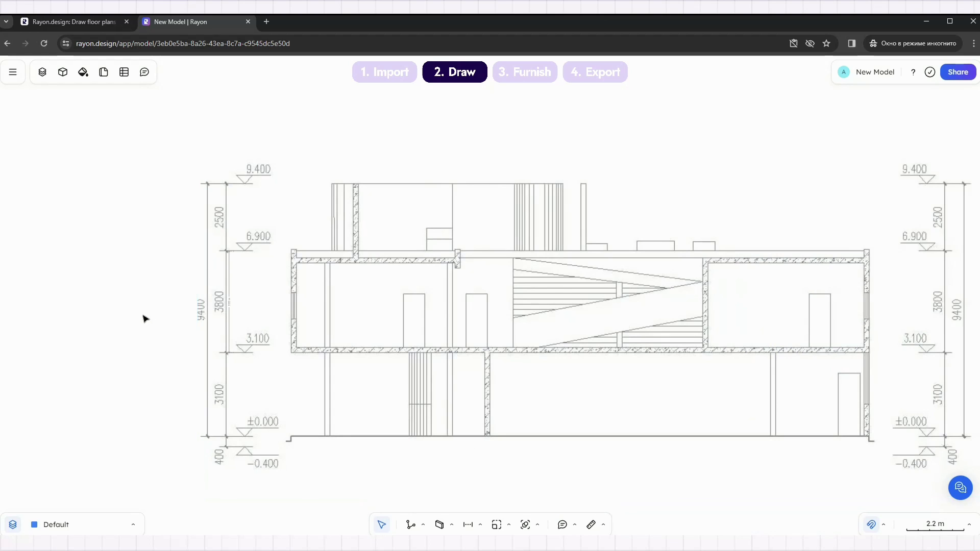
Start the Wall tool and set the default wall style's thickness to 0.2 m.
{"action": "scroll", "coordinate": [222, 372], "scroll_direction": "up", "scroll_amount": 2}
{"action": "left_click", "coordinate": [439, 525]}
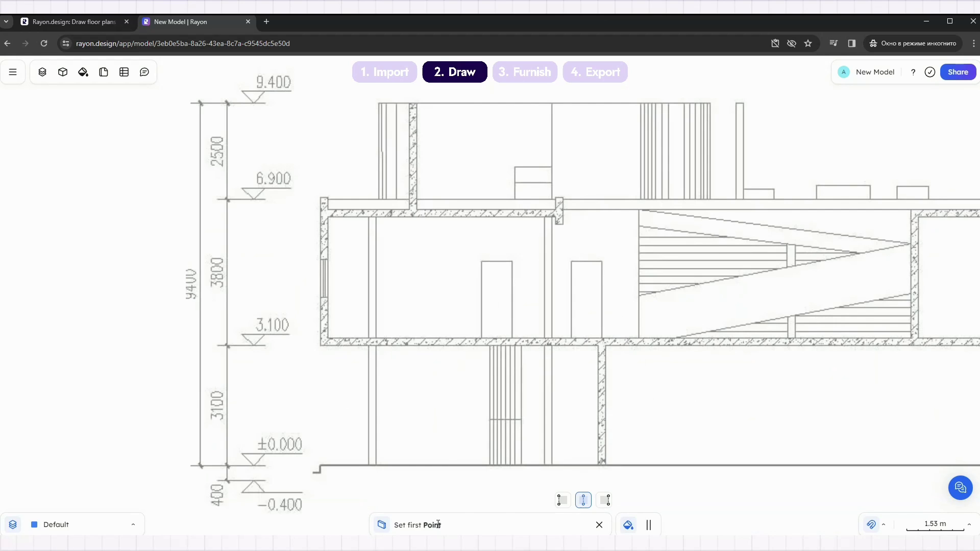
{"action": "left_click", "coordinate": [650, 525]}
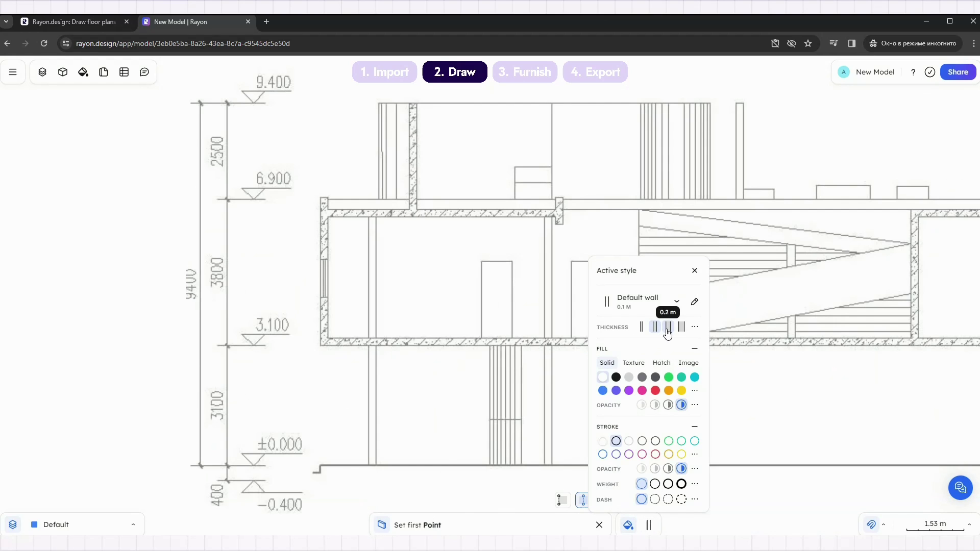
{"action": "left_click", "coordinate": [695, 302]}
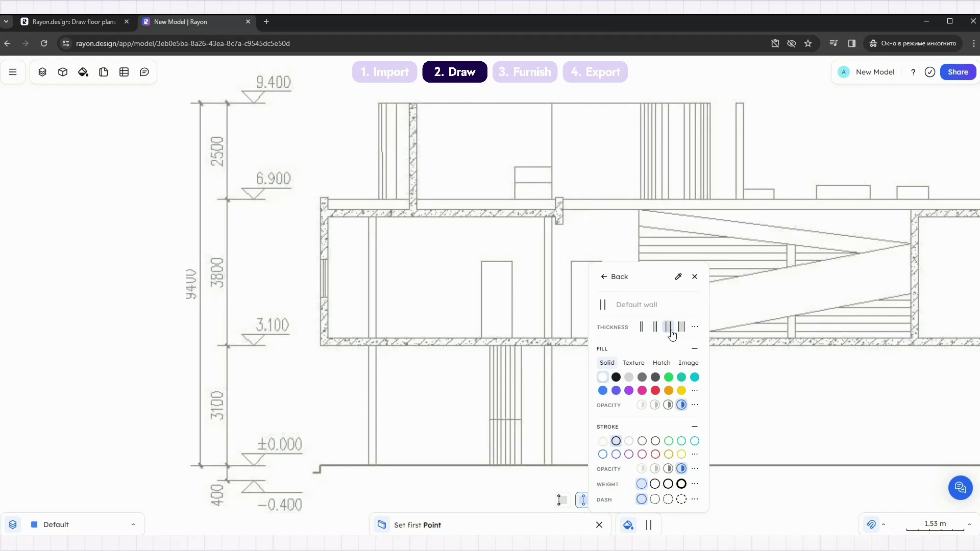
Give the default wall style a pink fine diagonal strip hatch at reduced opacity and a pink outline of the second weight.
{"action": "left_click", "coordinate": [664, 363]}
{"action": "left_click", "coordinate": [697, 360]}
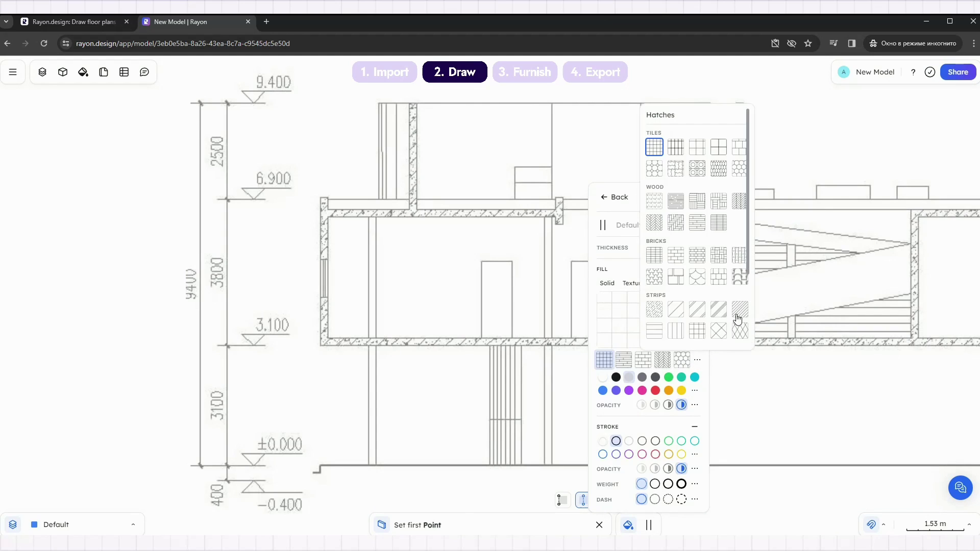
{"action": "left_click", "coordinate": [742, 313]}
{"action": "left_click", "coordinate": [643, 392]}
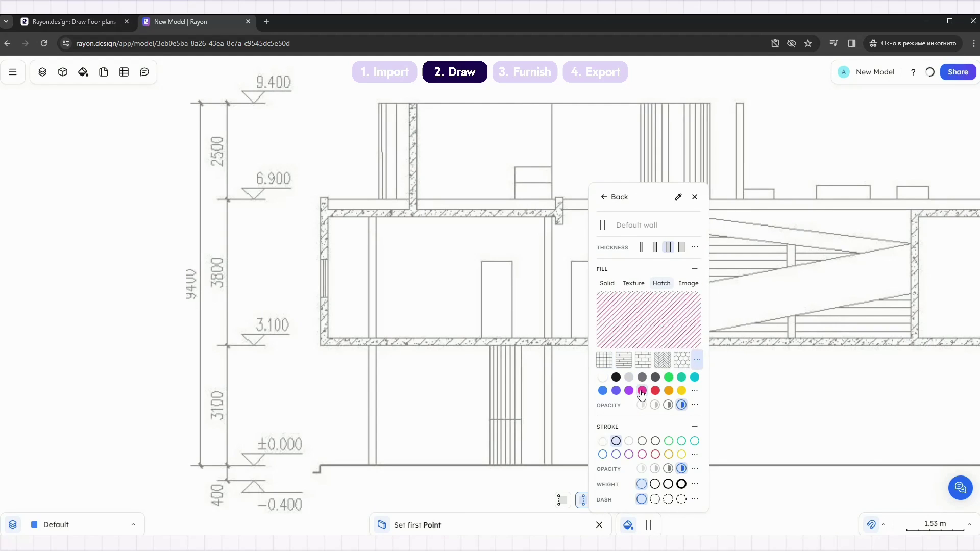
{"action": "left_click", "coordinate": [642, 454]}
{"action": "left_click", "coordinate": [656, 484]}
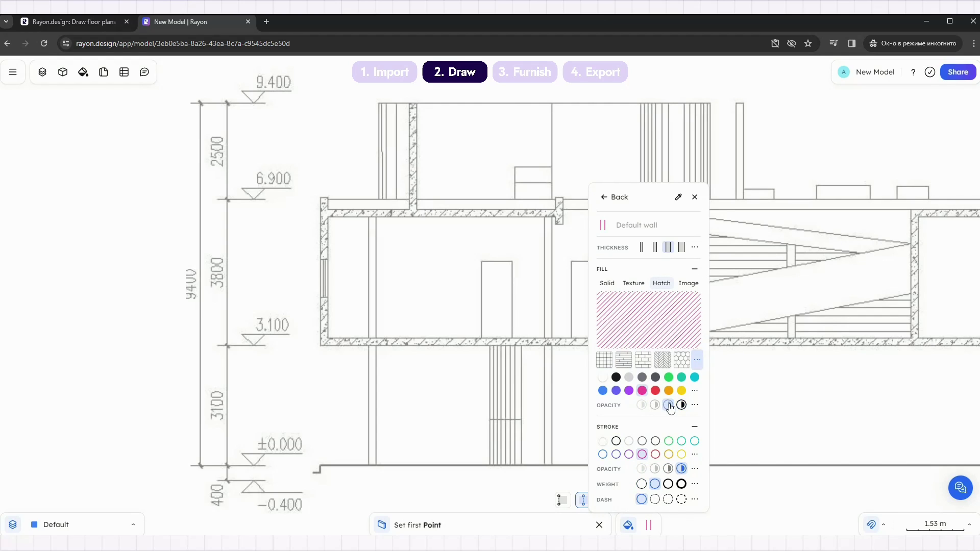
{"action": "left_click", "coordinate": [695, 198]}
Trace the left exterior wall about 3.82 m high from level 3.100 and the left room's ceiling slab as walls.
{"action": "scroll", "coordinate": [306, 337], "scroll_direction": "up", "scroll_amount": 3}
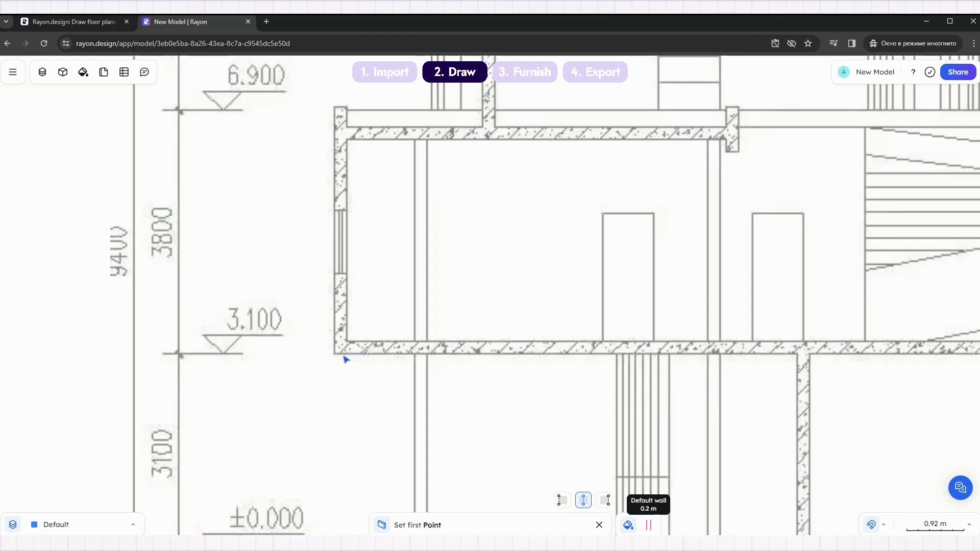
{"action": "left_click", "coordinate": [341, 353]}
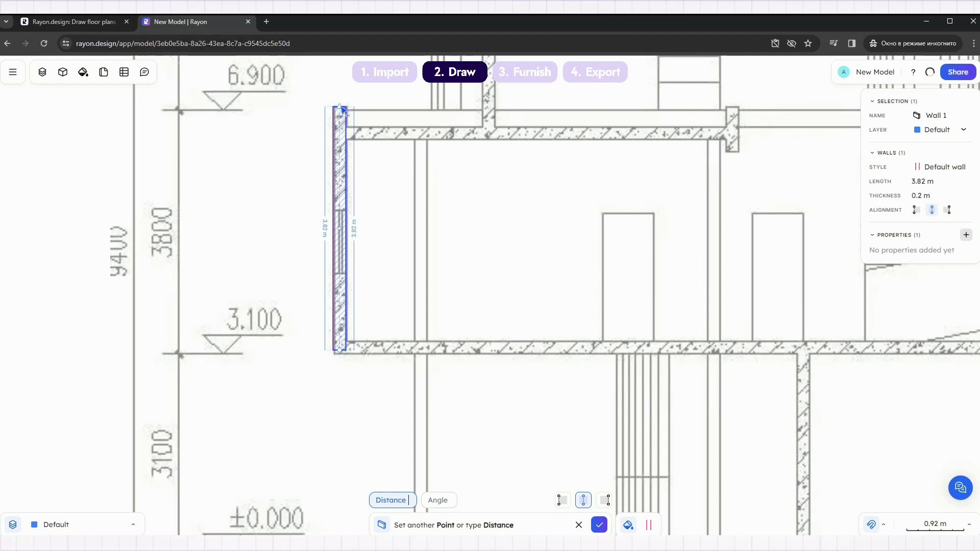
{"action": "left_click", "coordinate": [341, 108]}
{"action": "left_click", "coordinate": [340, 133]}
{"action": "left_click", "coordinate": [736, 133]}
{"action": "key", "text": "Escape"}
Draw a short upright wall about 0.42 m long at the ceiling slab's right end and extend it below the slab.
{"action": "middle_click_drag", "start_coordinate": [740, 142], "coordinate": [614, 229]}
{"action": "left_click", "coordinate": [609, 220]}
{"action": "left_click", "coordinate": [609, 194]}
{"action": "key", "text": "Escape"}
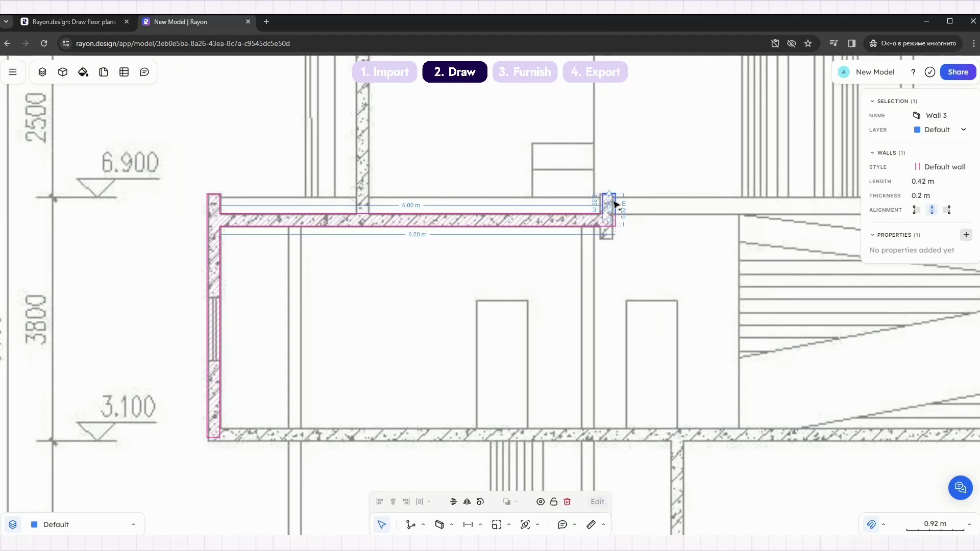
{"action": "left_click_drag", "start_coordinate": [609, 220], "coordinate": [611, 240]}
Trace the vertical rooftop wall from the left ceiling slab up to level 9.400.
{"action": "key", "text": "w"}
{"action": "mouse_move", "coordinate": [364, 222]}
{"action": "middle_mouse_down"}
{"action": "mouse_move", "coordinate": [388, 328]}
{"action": "mouse_move", "coordinate": [378, 203]}
{"action": "middle_mouse_up"}
{"action": "left_click", "coordinate": [386, 327]}
{"action": "left_click", "coordinate": [386, 143]}
{"action": "key", "text": "Escape"}
Trace the long floor slab about 21.55 m at level 3.100 and the walls enclosing the right-hand room.
{"action": "left_click", "coordinate": [239, 390]}
{"action": "middle_click_drag", "start_coordinate": [868, 358], "coordinate": [102, 320]}
{"action": "left_click", "coordinate": [728, 352]}
{"action": "left_click", "coordinate": [728, 110]}
{"action": "left_click", "coordinate": [728, 133]}
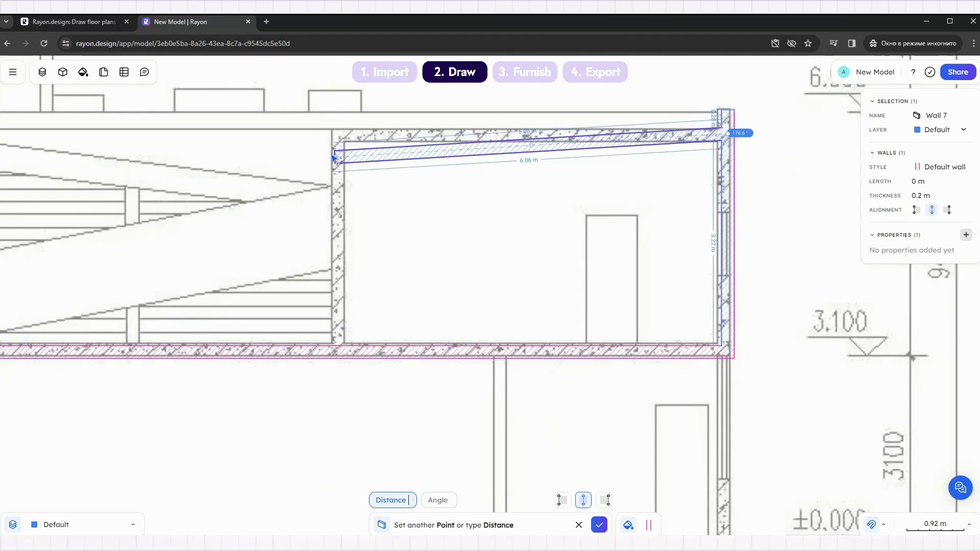
{"action": "left_click", "coordinate": [334, 159]}
Nudge the floor slab and the right exterior wall into line with the underlying drawing.
{"action": "left_click", "coordinate": [404, 352]}
{"action": "scroll", "coordinate": [404, 351], "scroll_direction": "up", "scroll_amount": 5}
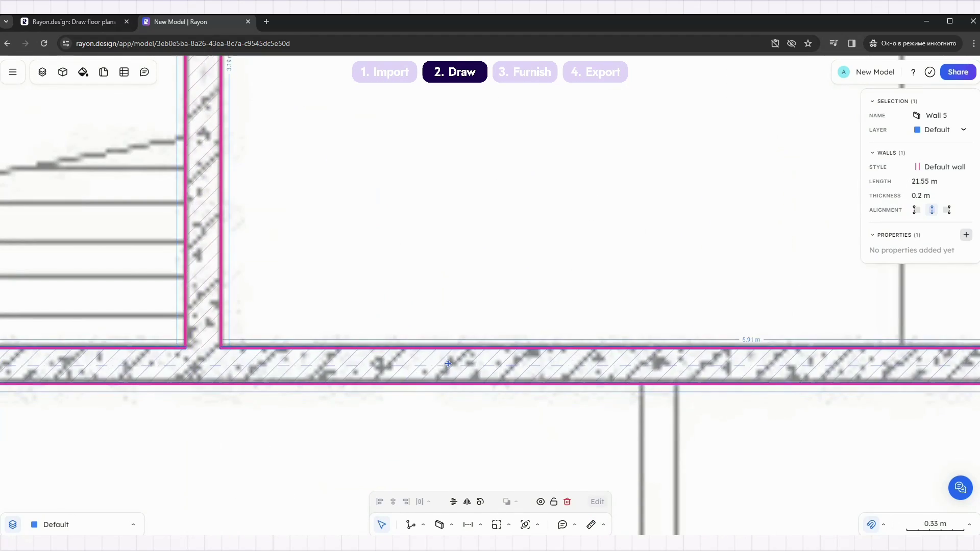
{"action": "left_click_drag", "start_coordinate": [448, 364], "coordinate": [447, 362]}
{"action": "scroll", "coordinate": [419, 362], "scroll_direction": "down", "scroll_amount": 5}
{"action": "scroll", "coordinate": [652, 196], "scroll_direction": "up", "scroll_amount": 5}
{"action": "left_click_drag", "start_coordinate": [599, 178], "coordinate": [586, 177]}
Extend the right exterior wall down to the ground line at level ±0.000.
{"action": "scroll", "coordinate": [594, 171], "scroll_direction": "down", "scroll_amount": 5}
{"action": "scroll", "coordinate": [633, 460], "scroll_direction": "up", "scroll_amount": 2}
{"action": "left_click_drag", "start_coordinate": [563, 209], "coordinate": [564, 425]}
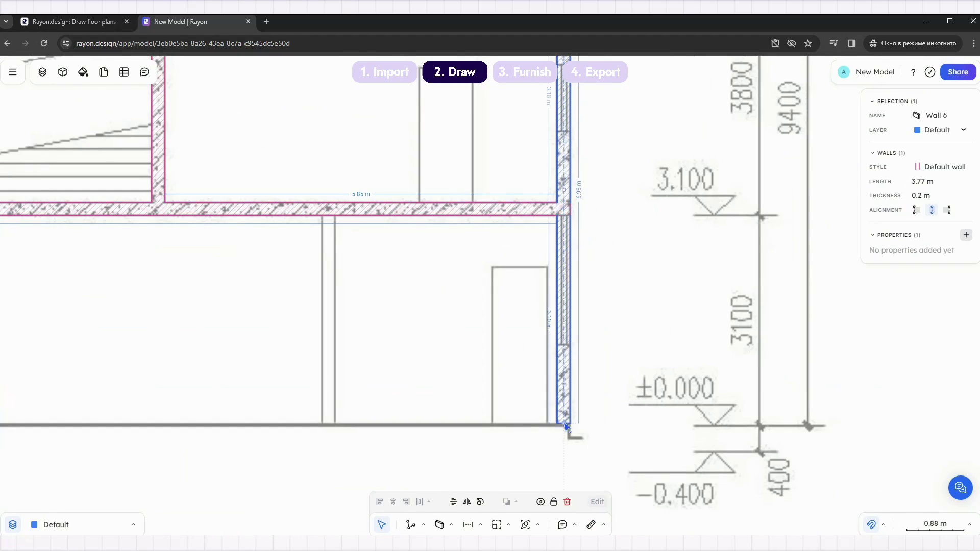
Draw the ground-floor partition wall from the floor slab down to the ground line.
{"action": "scroll", "coordinate": [756, 346], "scroll_direction": "down", "scroll_amount": 5}
{"action": "scroll", "coordinate": [244, 315], "scroll_direction": "up", "scroll_amount": 3}
{"action": "key", "text": "w"}
{"action": "left_click", "coordinate": [402, 285]}
{"action": "left_click", "coordinate": [404, 415]}
{"action": "key", "text": "Escape"}
{"action": "key", "text": "Escape"}
Shift the short upright wall at the left ceiling slab's end slightly left to match the drawing.
{"action": "middle_click_drag", "start_coordinate": [361, 141], "coordinate": [424, 254]}
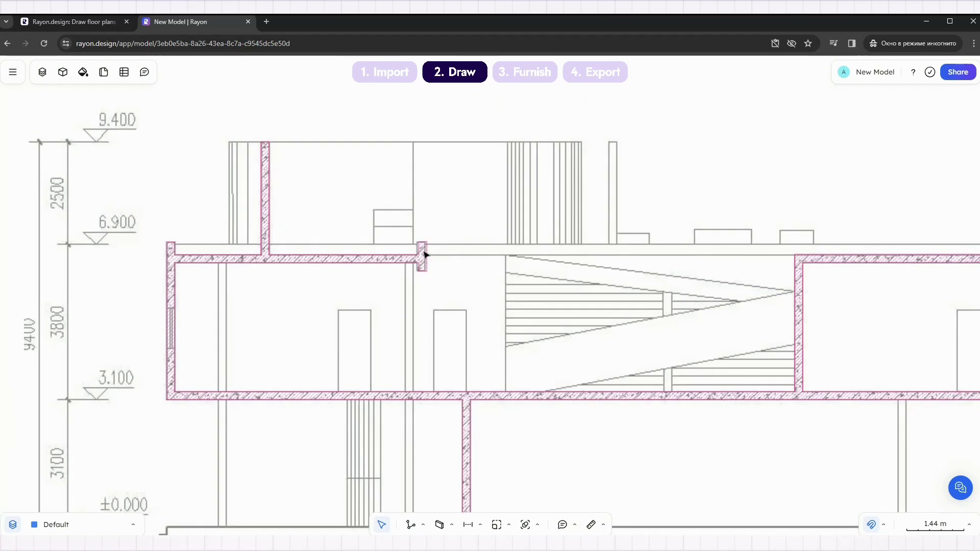
{"action": "scroll", "coordinate": [424, 252], "scroll_direction": "up", "scroll_amount": 5}
{"action": "left_click_drag", "start_coordinate": [441, 268], "coordinate": [433, 268]}
{"action": "scroll", "coordinate": [434, 271], "scroll_direction": "down", "scroll_amount": 5}
{"action": "middle_click_drag", "start_coordinate": [317, 197], "coordinate": [448, 213]}
{"action": "left_click", "coordinate": [468, 210]}
{"action": "scroll", "coordinate": [468, 209], "scroll_direction": "down", "scroll_amount": 2}
{"action": "scroll", "coordinate": [593, 321], "scroll_direction": "down", "scroll_amount": 2}
{"action": "middle_click_drag", "start_coordinate": [602, 310], "coordinate": [442, 288]}
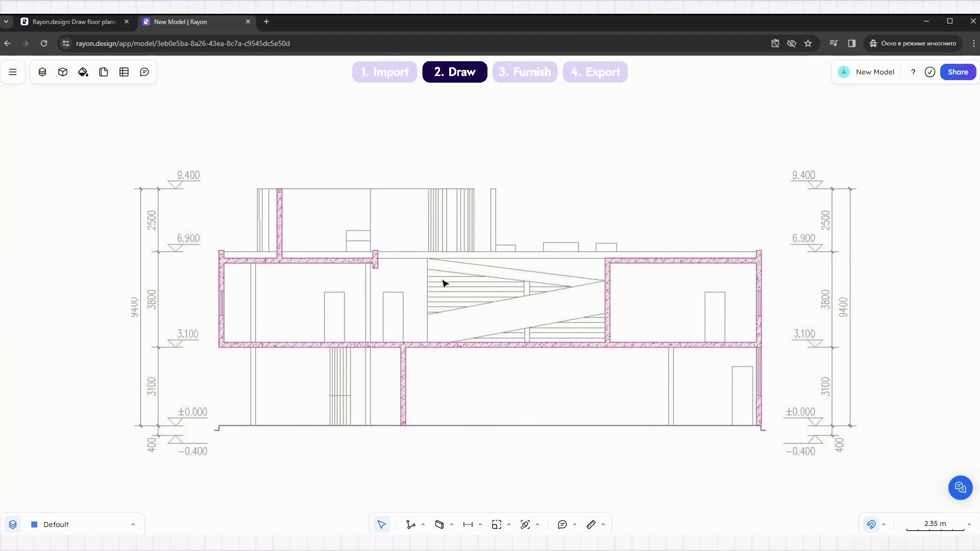
Set the Default stroke style to the pink stroke colour with a 0.02 m weight.
{"action": "left_click", "coordinate": [412, 527]}
{"action": "left_click", "coordinate": [649, 525]}
{"action": "left_click", "coordinate": [696, 383]}
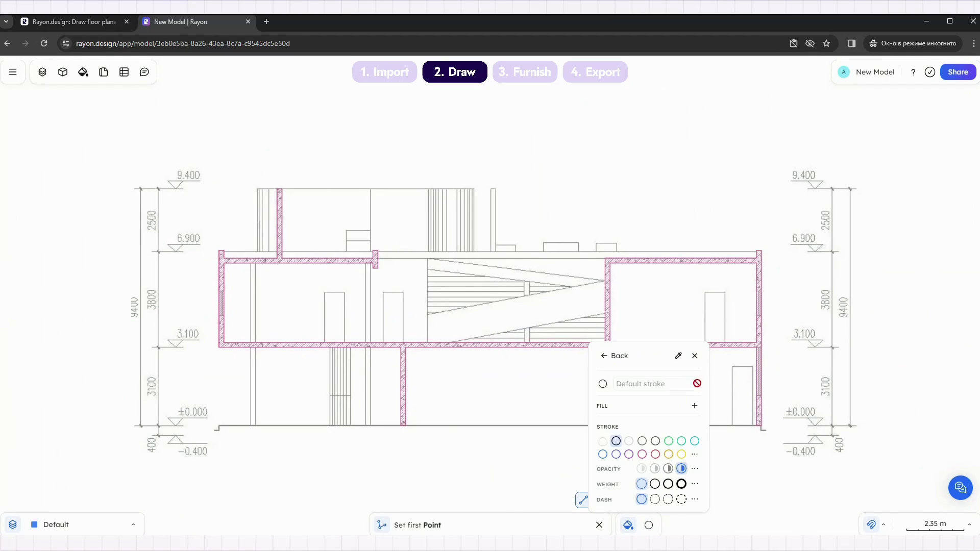
{"action": "left_click", "coordinate": [642, 455]}
{"action": "left_click", "coordinate": [657, 485]}
Trace the roof line between the exterior walls at level 6.900 and the about 9.1 m ceiling line above the ramp.
{"action": "left_click", "coordinate": [225, 251]}
{"action": "double_click", "coordinate": [760, 253]}
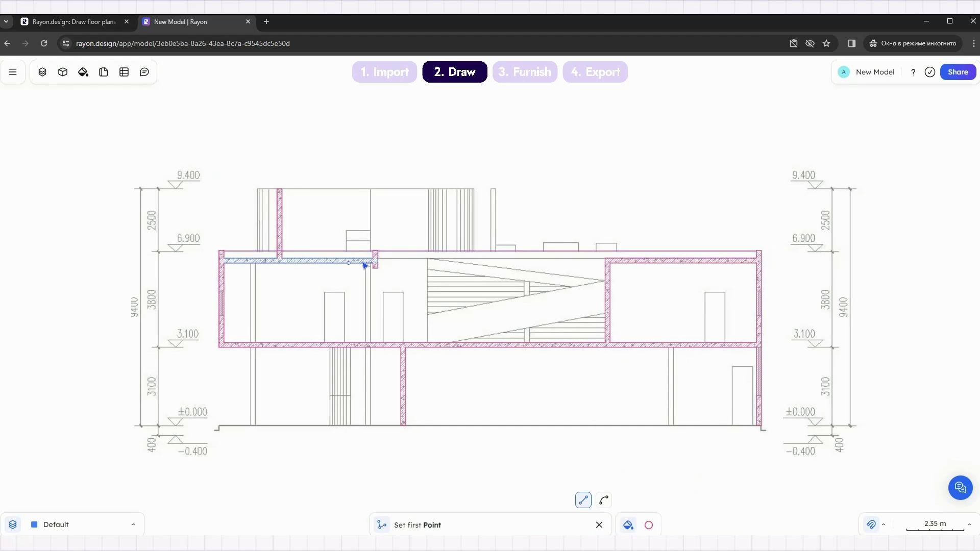
{"action": "left_click", "coordinate": [378, 259]}
{"action": "double_click", "coordinate": [605, 259]}
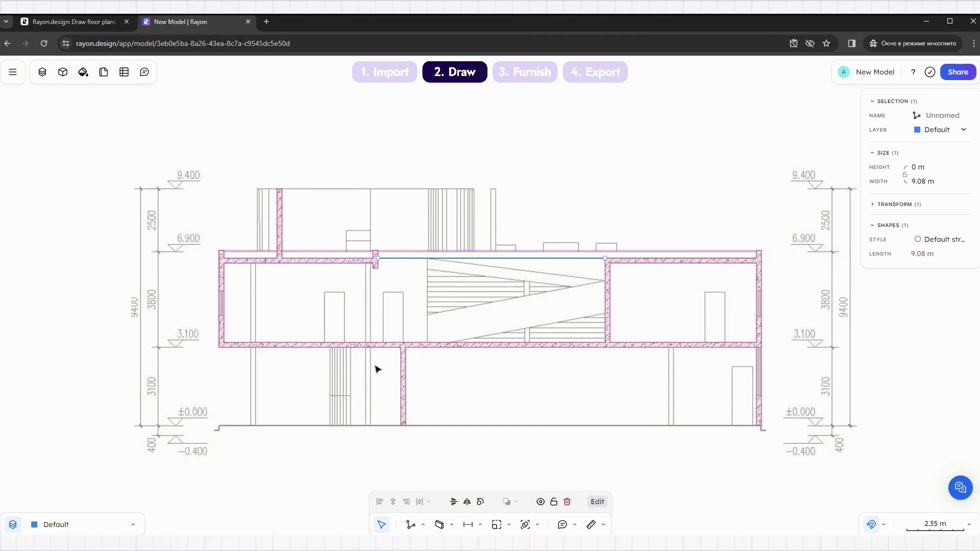
Trace the left edge of the rooftop volume from level 6.900 up to level 9.400.
{"action": "key", "text": "l"}
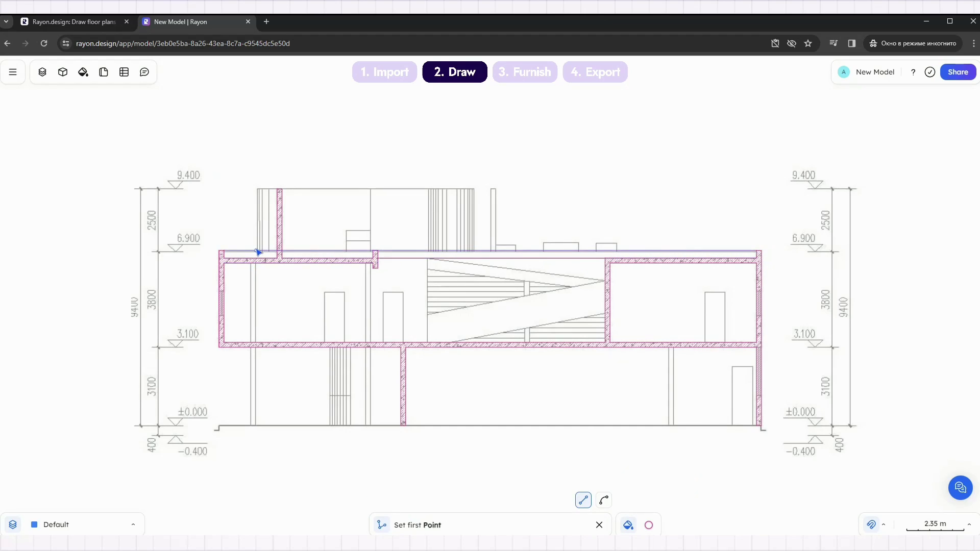
{"action": "left_click", "coordinate": [257, 252]}
{"action": "left_click", "coordinate": [257, 189]}
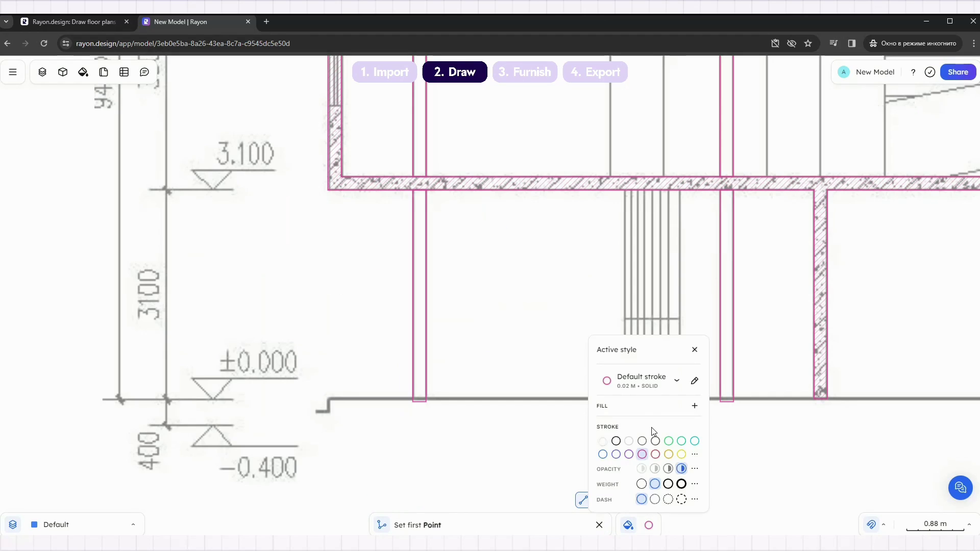
Create a stroke style named "Border line" from the default stroke with the heaviest preset weight of 0.06 m.
{"action": "left_click", "coordinate": [681, 487]}
{"action": "left_click", "coordinate": [695, 380]}
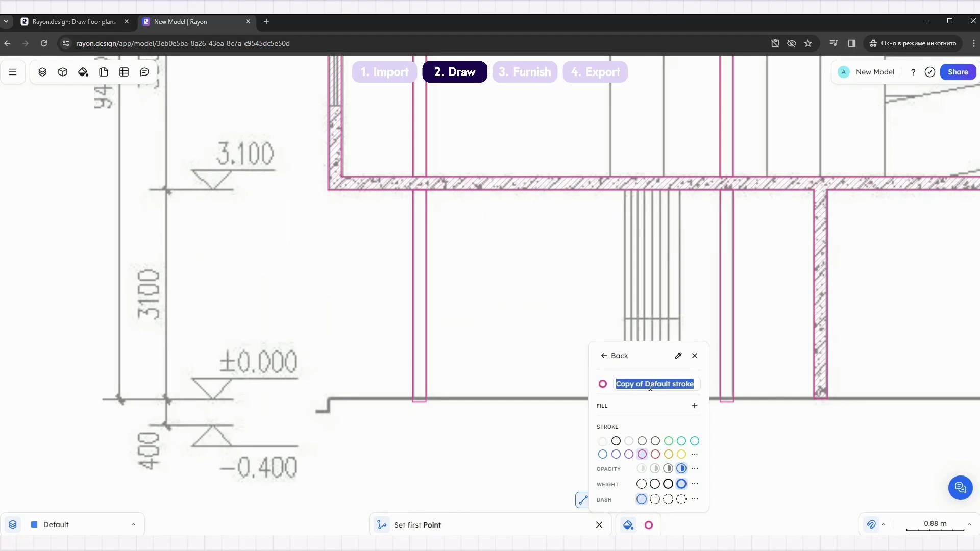
{"action": "type", "text": "Border line"}
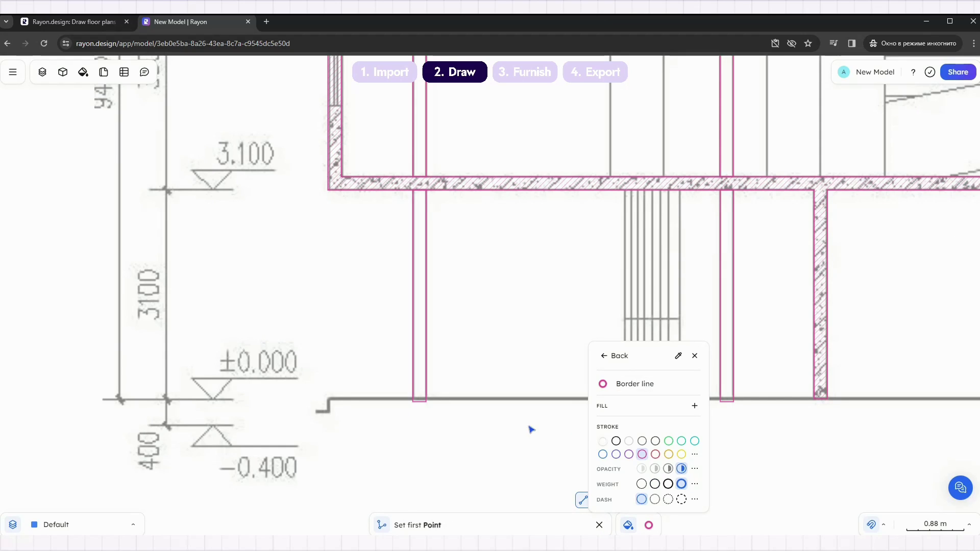
Trace the stepped ground line along level ±0.000 in the Border line style, starting at its left end.
{"action": "left_click", "coordinate": [316, 411]}
{"action": "left_click", "coordinate": [329, 412]}
{"action": "left_click", "coordinate": [329, 399]}
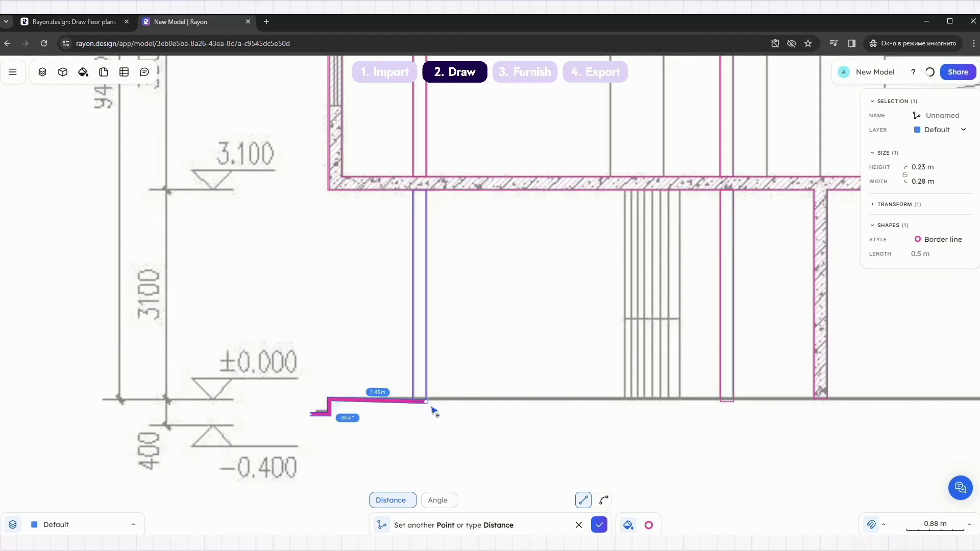
{"action": "scroll", "coordinate": [425, 378], "scroll_direction": "down", "scroll_amount": 5}
{"action": "scroll", "coordinate": [414, 401], "scroll_direction": "down", "scroll_amount": 4}
{"action": "scroll", "coordinate": [670, 386], "scroll_direction": "up", "scroll_amount": 8}
{"action": "left_click", "coordinate": [571, 374]}
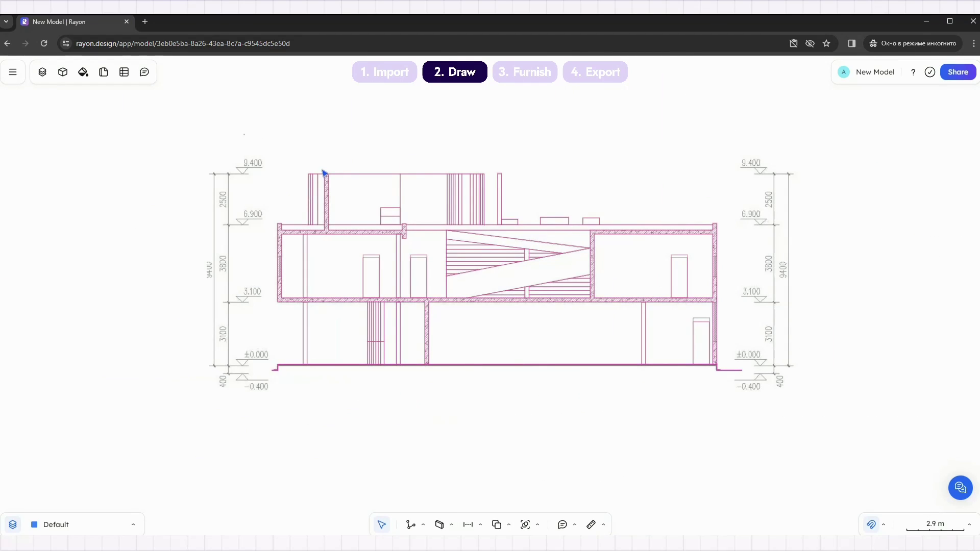
Select the whole traced section and move it straight down, clear of the underlying image.
{"action": "mouse_move", "coordinate": [241, 134]}
{"action": "left_mouse_down"}
{"action": "mouse_move", "coordinate": [765, 426]}
{"action": "mouse_move", "coordinate": [761, 418]}
{"action": "left_mouse_up"}
{"action": "scroll", "coordinate": [453, 247], "scroll_direction": "down", "scroll_amount": 3}
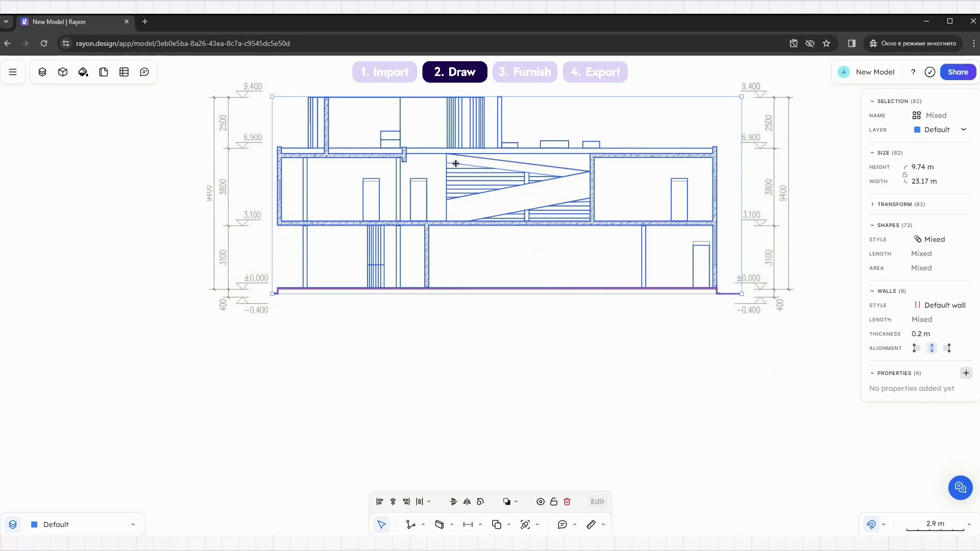
{"action": "scroll", "coordinate": [457, 215], "scroll_direction": "down", "scroll_amount": 2}
{"action": "left_click_drag", "start_coordinate": [456, 164], "coordinate": [455, 329]}
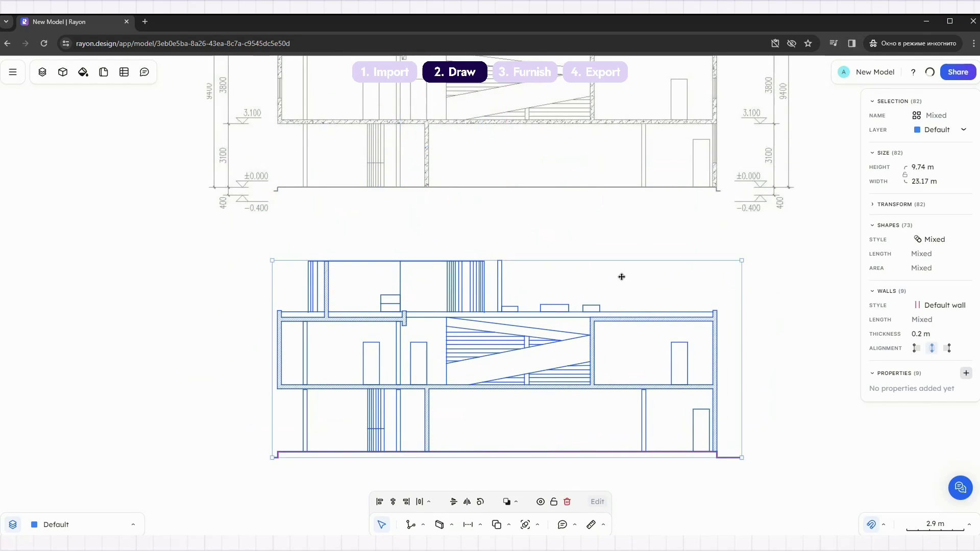
{"action": "left_click", "coordinate": [588, 234]}
{"action": "scroll", "coordinate": [433, 407], "scroll_direction": "down", "scroll_amount": 3}
{"action": "scroll", "coordinate": [388, 378], "scroll_direction": "up", "scroll_amount": 5}
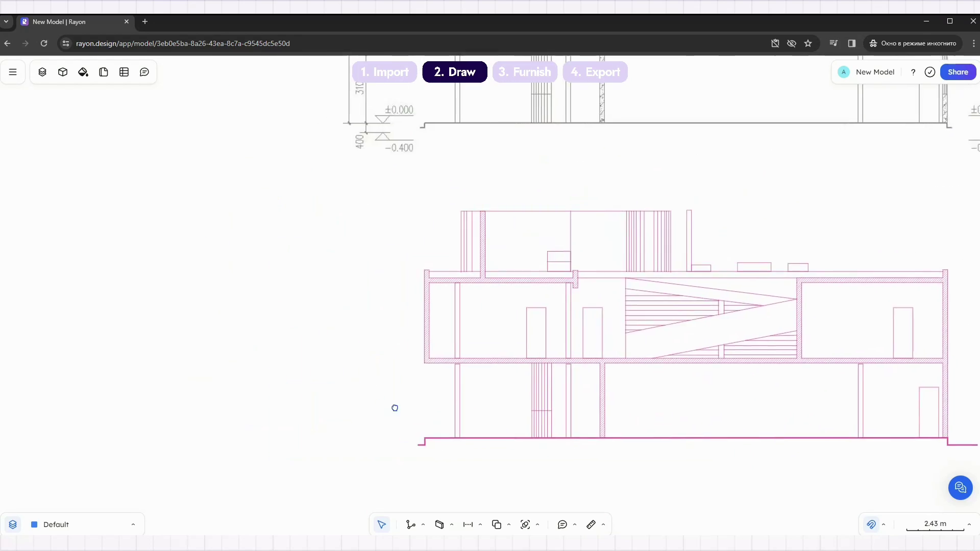
Draw a horizontal level line about 5.7 m long leftward from the rooftop volume's upper corner in the Dash line style.
{"action": "left_click", "coordinate": [419, 529]}
{"action": "left_click", "coordinate": [649, 525]}
{"action": "left_click", "coordinate": [649, 384]}
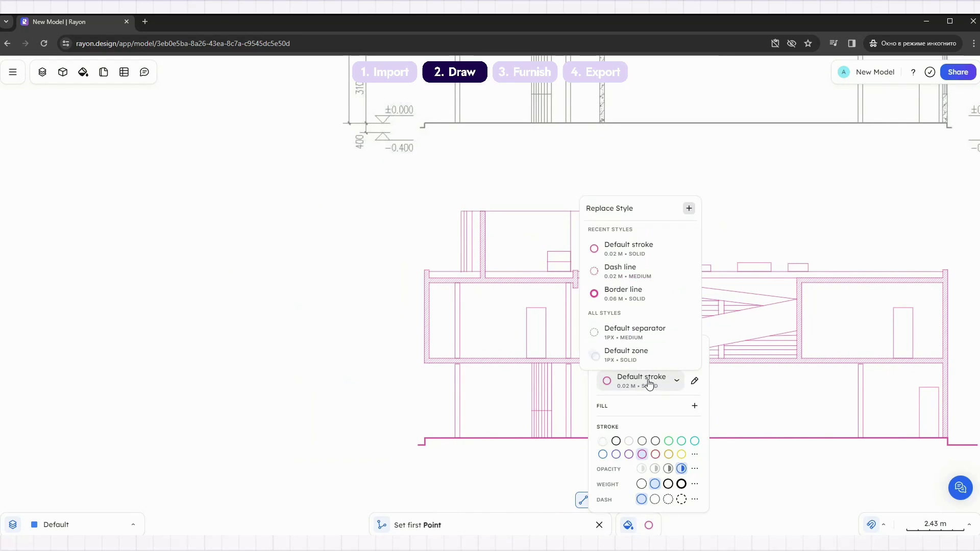
{"action": "left_click", "coordinate": [635, 272]}
{"action": "left_click", "coordinate": [461, 211]}
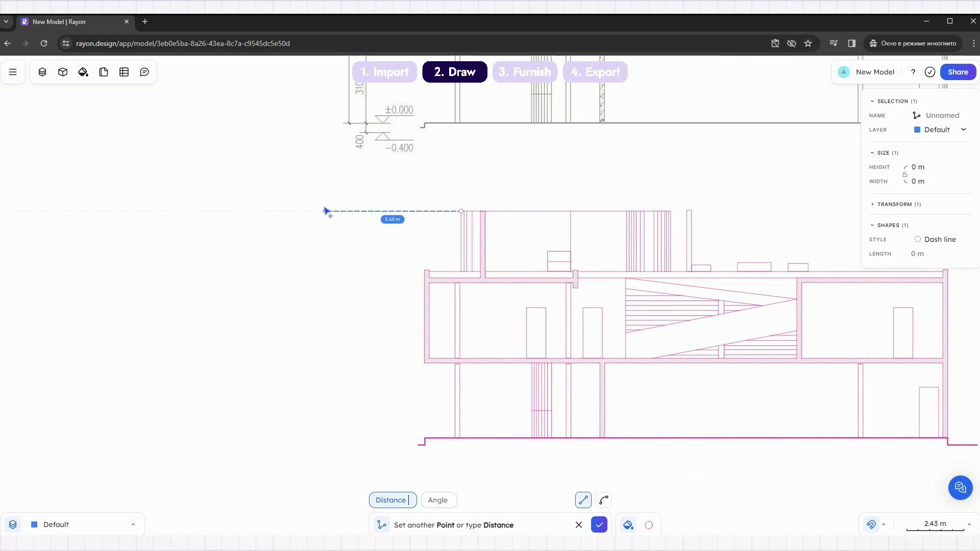
{"action": "left_click", "coordinate": [324, 211]}
{"action": "key", "text": "Return"}
Copy the dashed level line to the roof, floor slab and ground line levels on the section's left side.
{"action": "left_click", "coordinate": [938, 239]}
{"action": "left_click", "coordinate": [825, 286]}
{"action": "left_click", "coordinate": [331, 254]}
{"action": "key", "text": "l"}
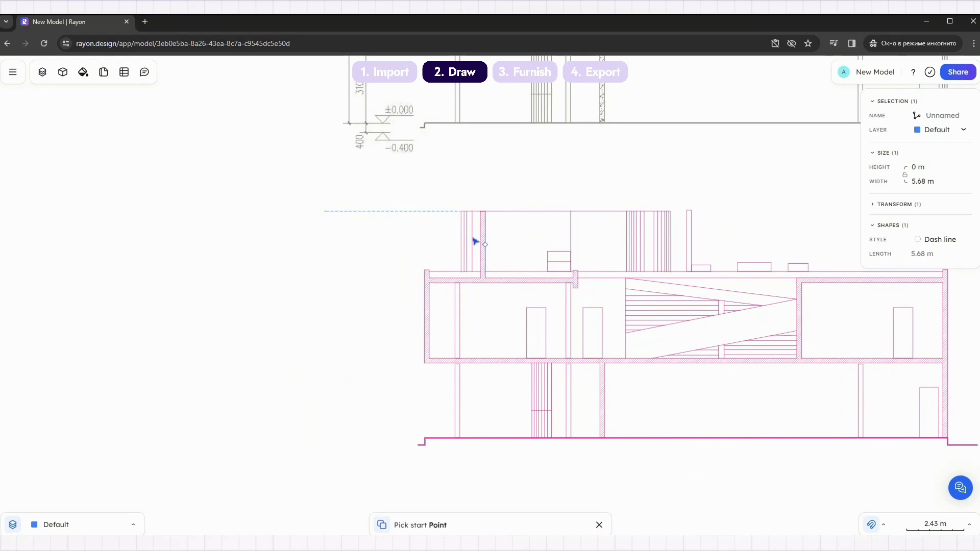
{"action": "left_click", "coordinate": [461, 211]}
{"action": "left_click", "coordinate": [425, 438]}
{"action": "left_click", "coordinate": [599, 525]}
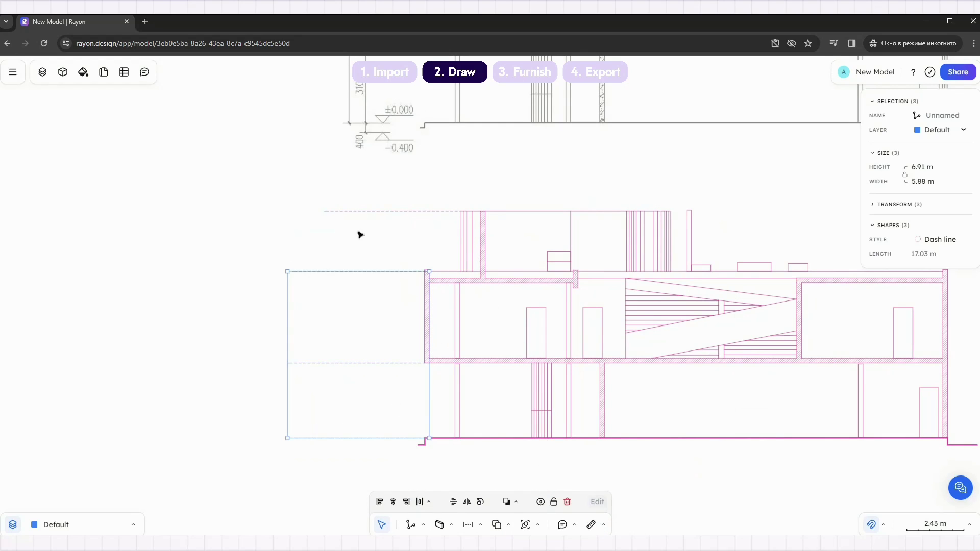
Shorten the three copied level lines so their left ends line up with the uppermost dashed line.
{"action": "left_click_drag", "start_coordinate": [359, 235], "coordinate": [311, 459]}
{"action": "left_click_drag", "start_coordinate": [287, 301], "coordinate": [325, 301]}
{"action": "left_click", "coordinate": [368, 311]}
Dimension the three storey heights between the dashed level lines in one vertical chain left of the section.
{"action": "scroll", "coordinate": [423, 321], "scroll_direction": "up", "scroll_amount": 3}
{"action": "left_click", "coordinate": [467, 525]}
{"action": "left_click", "coordinate": [359, 480]}
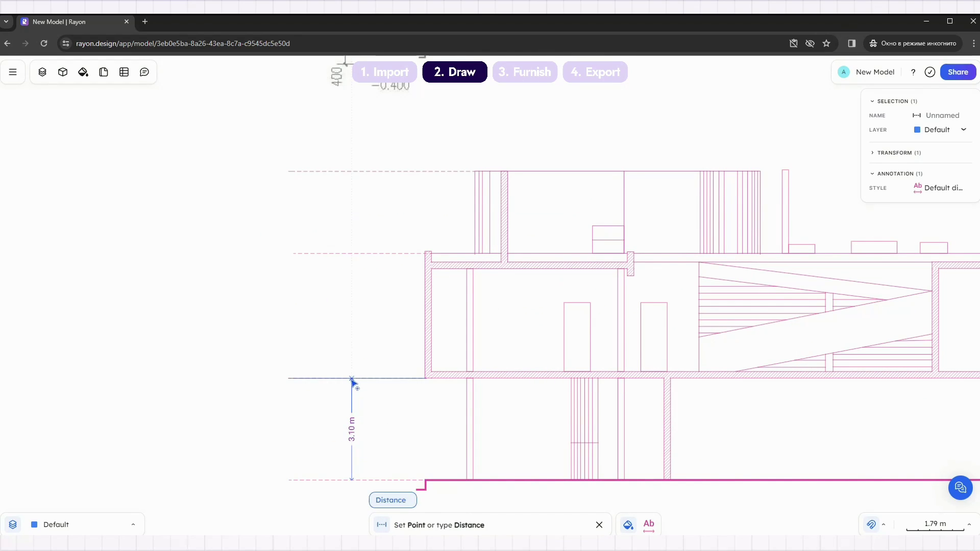
{"action": "left_click", "coordinate": [352, 379]}
{"action": "left_click", "coordinate": [330, 381]}
{"action": "left_click", "coordinate": [352, 378]}
{"action": "left_click", "coordinate": [352, 253]}
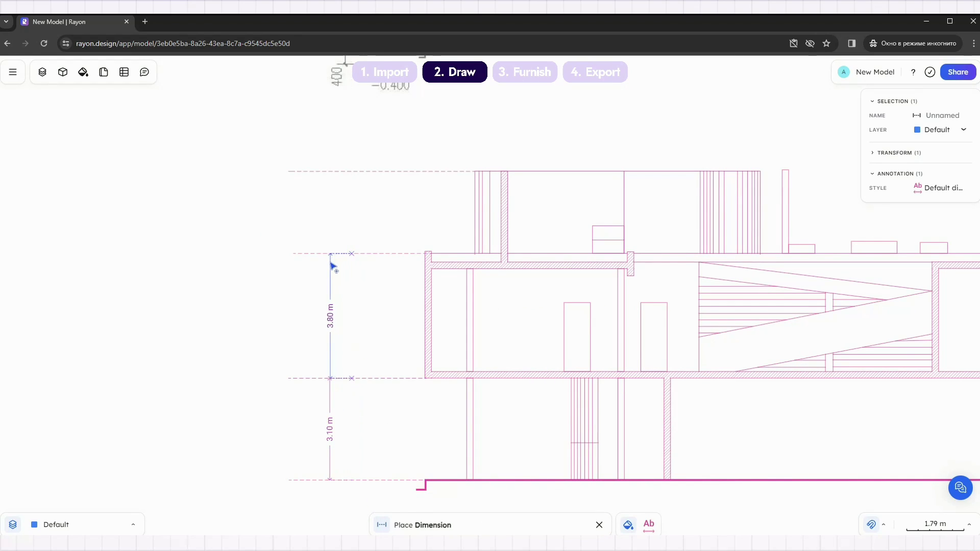
{"action": "left_click", "coordinate": [331, 258]}
{"action": "left_click", "coordinate": [352, 254]}
{"action": "left_click", "coordinate": [352, 171]}
{"action": "left_click", "coordinate": [331, 173]}
Dimension the overall height from the ground line to the uppermost level line, placed outside the storey dimension chain.
{"action": "left_click", "coordinate": [351, 172]}
{"action": "left_click", "coordinate": [351, 480]}
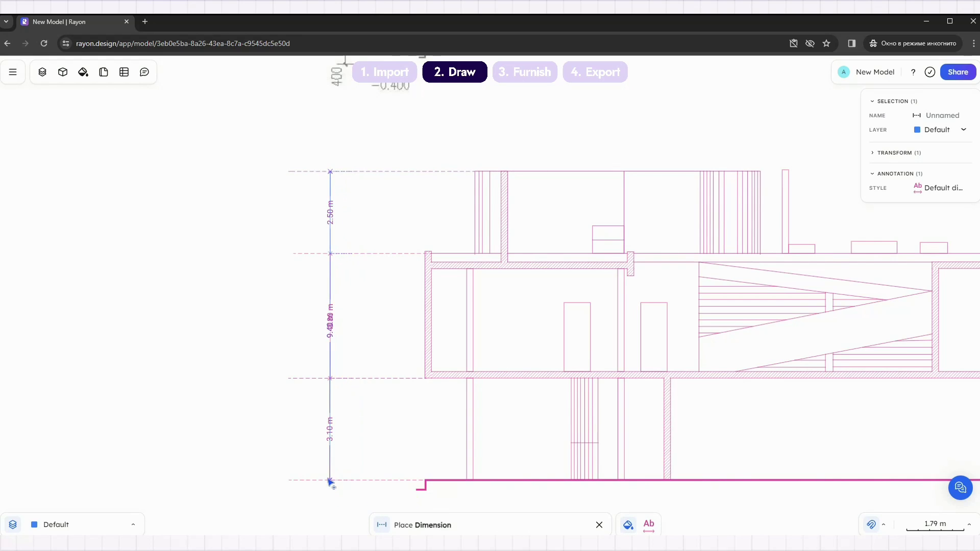
{"action": "left_click", "coordinate": [314, 470]}
{"action": "key", "text": "Escape"}
{"action": "key", "text": "Escape"}
Shorten the four dashed level lines from both sides into short matching segments beside the dimensions.
{"action": "left_click_drag", "start_coordinate": [406, 490], "coordinate": [379, 156]}
{"action": "left_click_drag", "start_coordinate": [288, 310], "coordinate": [352, 310]}
{"action": "left_click_drag", "start_coordinate": [474, 309], "coordinate": [409, 308]}
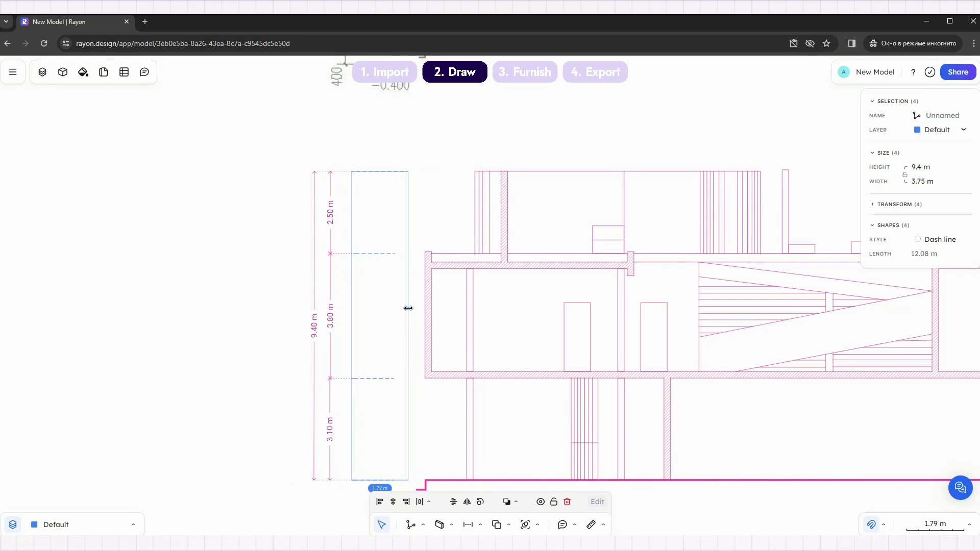
{"action": "left_click", "coordinate": [421, 210]}
{"action": "left_click", "coordinate": [399, 172]}
{"action": "left_click_drag", "start_coordinate": [408, 172], "coordinate": [394, 175]}
{"action": "left_click", "coordinate": [530, 367]}
{"action": "middle_click_drag", "start_coordinate": [443, 432], "coordinate": [356, 381]}
{"action": "middle_click_drag", "start_coordinate": [680, 439], "coordinate": [568, 443]}
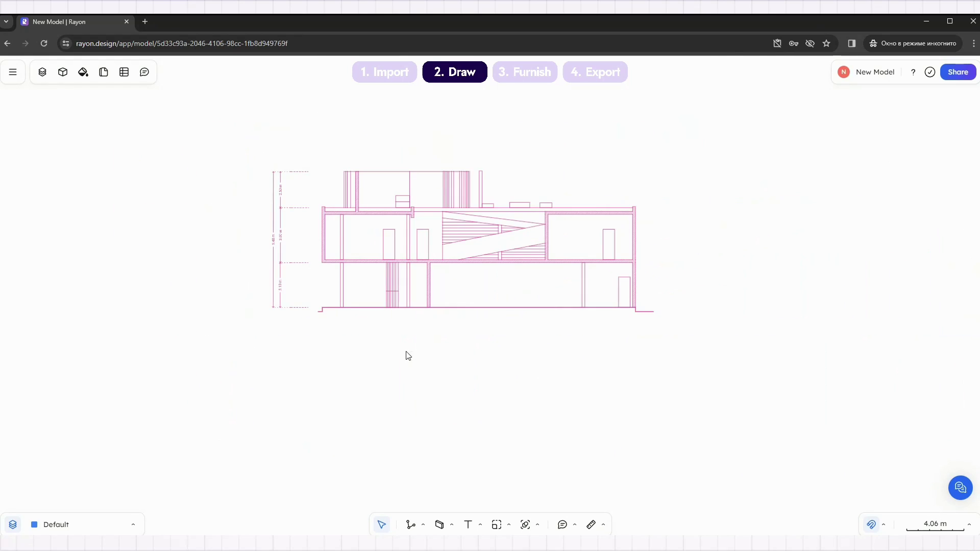
Paste the four colour palette squares below the section drawing.
{"action": "right_click", "coordinate": [409, 353]}
{"action": "left_click", "coordinate": [437, 405]}
{"action": "scroll", "coordinate": [419, 347], "scroll_direction": "up", "scroll_amount": 5}
{"action": "middle_click_drag", "start_coordinate": [422, 334], "coordinate": [379, 378]}
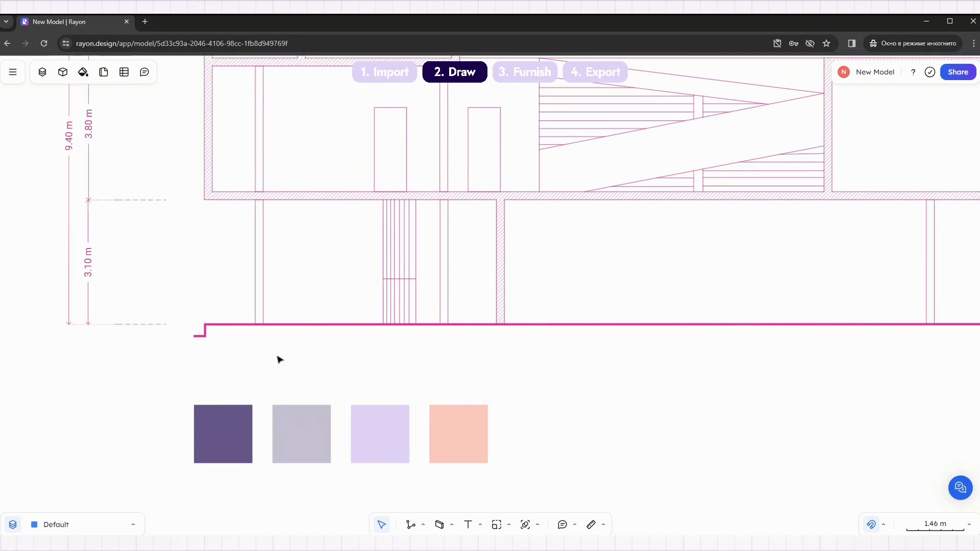
{"action": "scroll", "coordinate": [515, 479], "scroll_direction": "down", "scroll_amount": 3}
{"action": "scroll", "coordinate": [507, 433], "scroll_direction": "right", "scroll_amount": 2}
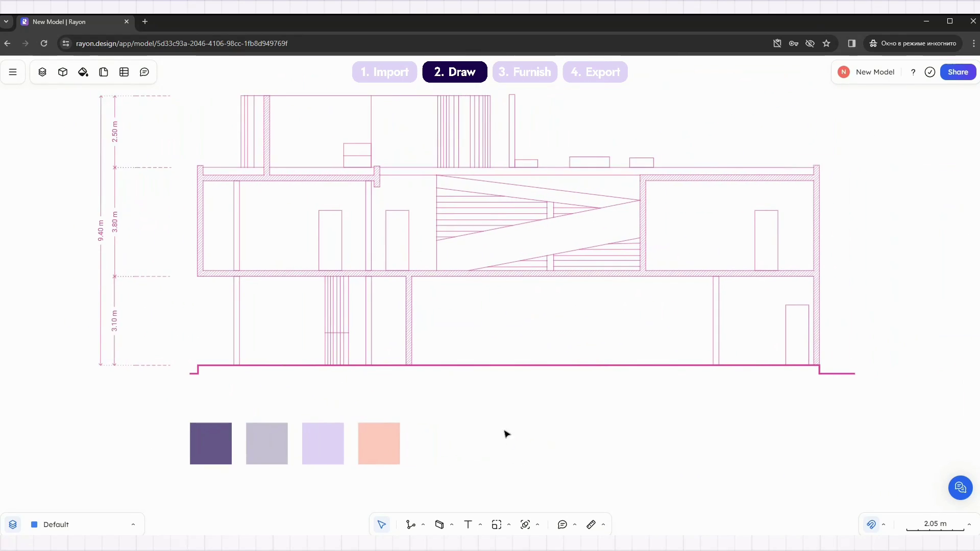
Change the Default wall style's fill to the short diagonal dash hatch and colour it #655987.
{"action": "left_click", "coordinate": [419, 275]}
{"action": "left_click", "coordinate": [942, 167]}
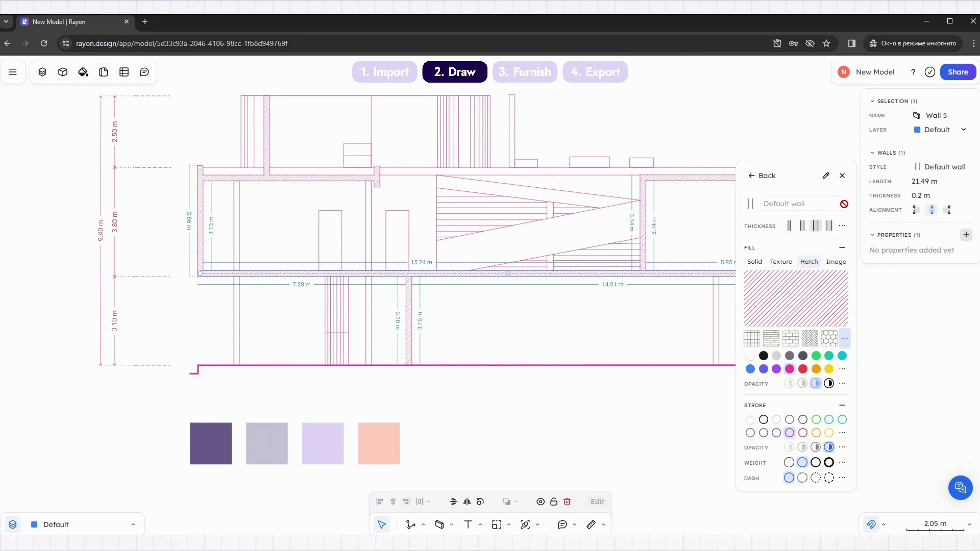
{"action": "left_click", "coordinate": [846, 340]}
{"action": "left_click", "coordinate": [802, 287]}
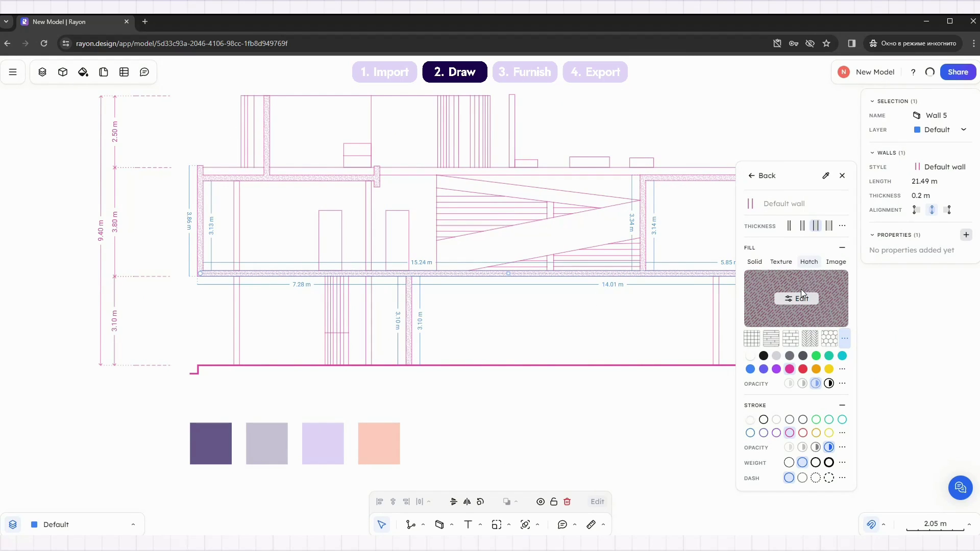
{"action": "left_click", "coordinate": [842, 370]}
{"action": "left_click", "coordinate": [794, 471]}
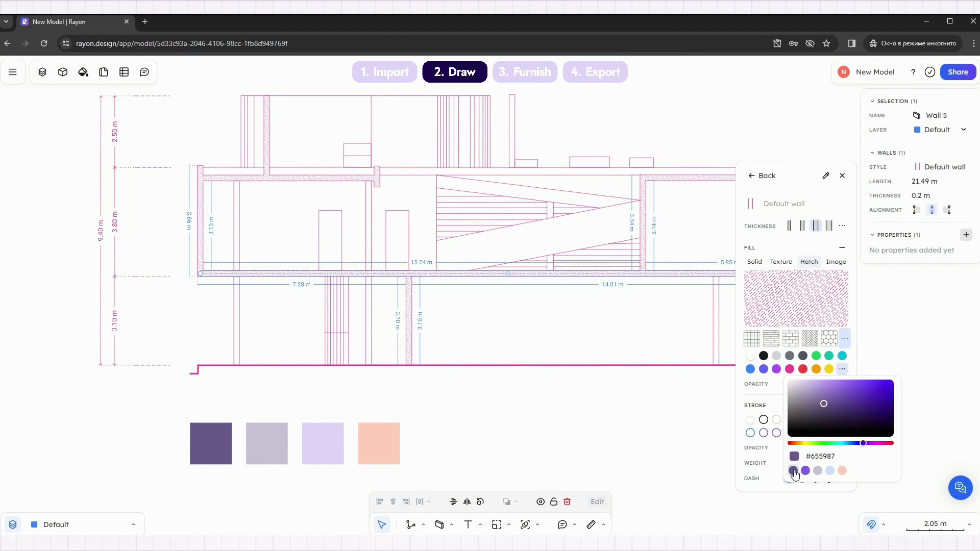
{"action": "left_click", "coordinate": [841, 372]}
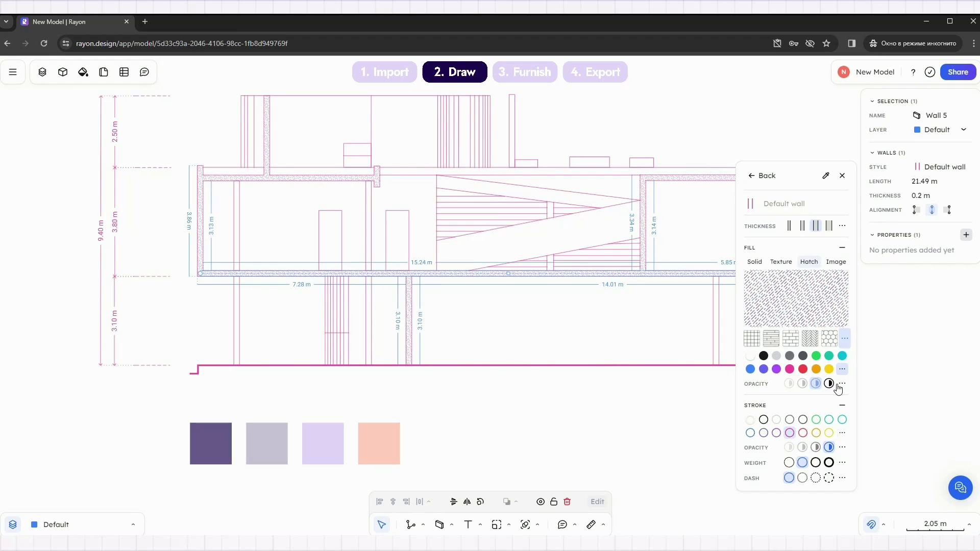
Set the Default wall style's outline to the third preset weight and the colour #655987.
{"action": "left_click", "coordinate": [816, 462]}
{"action": "left_click", "coordinate": [842, 433]}
{"action": "left_click", "coordinate": [793, 415]}
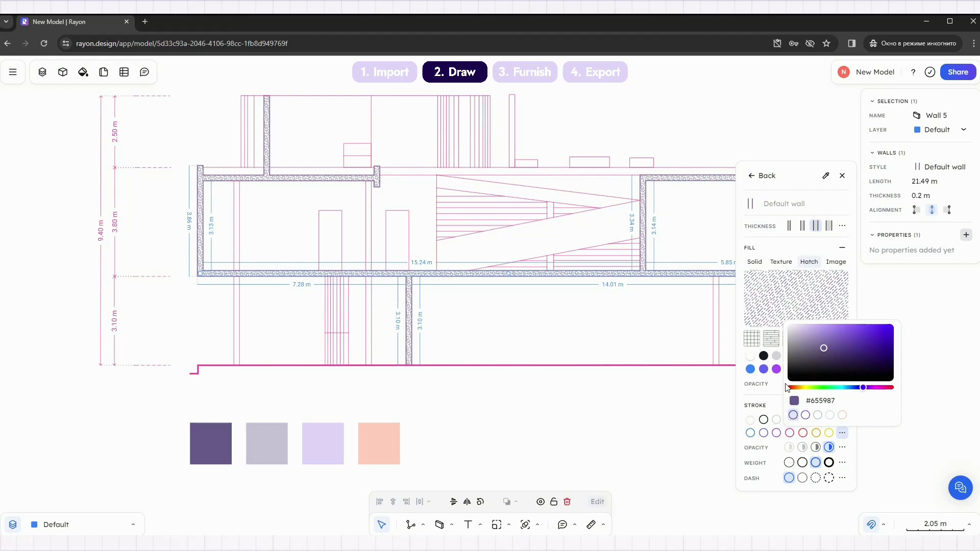
{"action": "left_click", "coordinate": [647, 327]}
Recolour the Default stroke style to the dark purple #655987 through the right ground-floor column.
{"action": "left_click", "coordinate": [713, 321]}
{"action": "left_click", "coordinate": [939, 240]}
{"action": "left_click", "coordinate": [842, 280]}
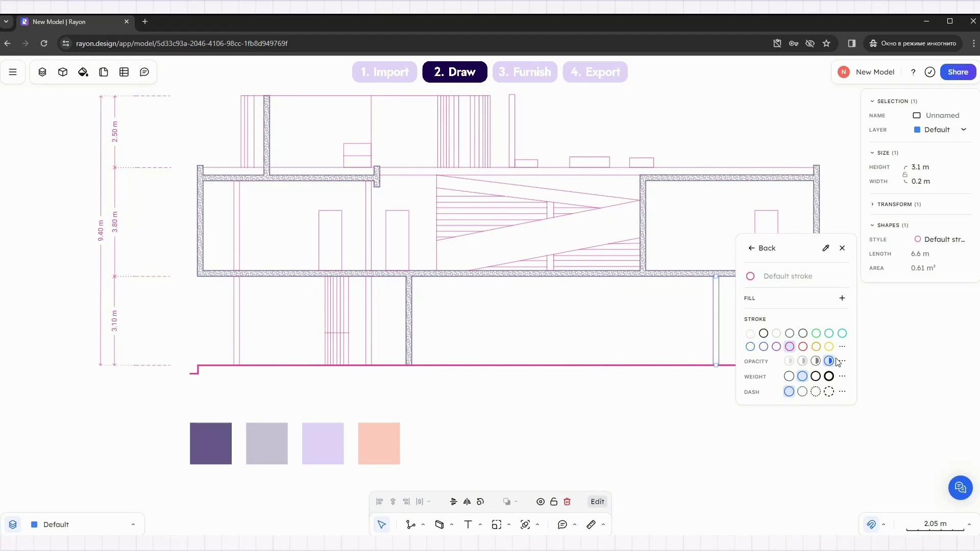
{"action": "left_click", "coordinate": [843, 347]}
{"action": "left_click", "coordinate": [793, 449]}
{"action": "left_click", "coordinate": [541, 336]}
Recolour the ground line's Border line style to the dark purple #655987.
{"action": "left_click", "coordinate": [557, 365]}
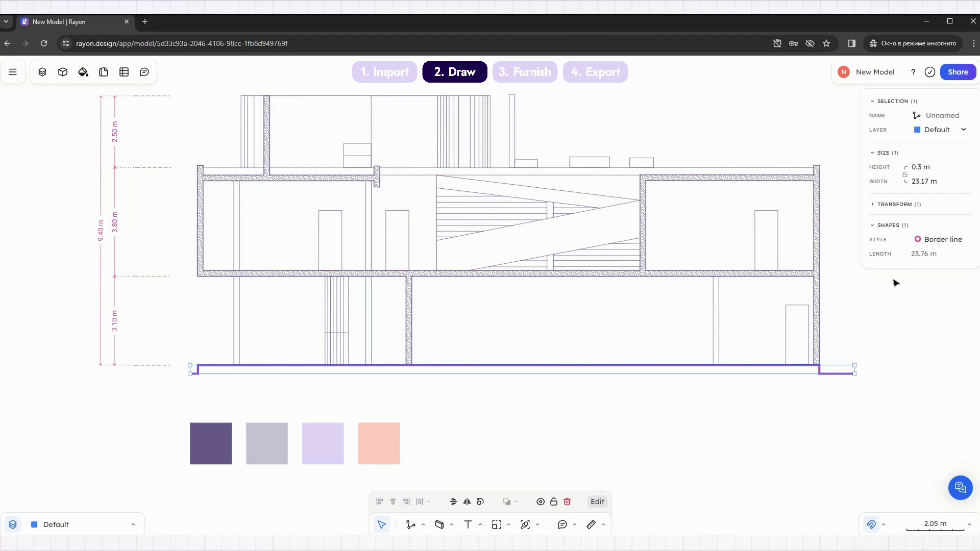
{"action": "left_click", "coordinate": [940, 240]}
{"action": "left_click", "coordinate": [843, 281]}
{"action": "left_click", "coordinate": [842, 347]}
{"action": "left_click", "coordinate": [794, 449]}
{"action": "left_click", "coordinate": [553, 320]}
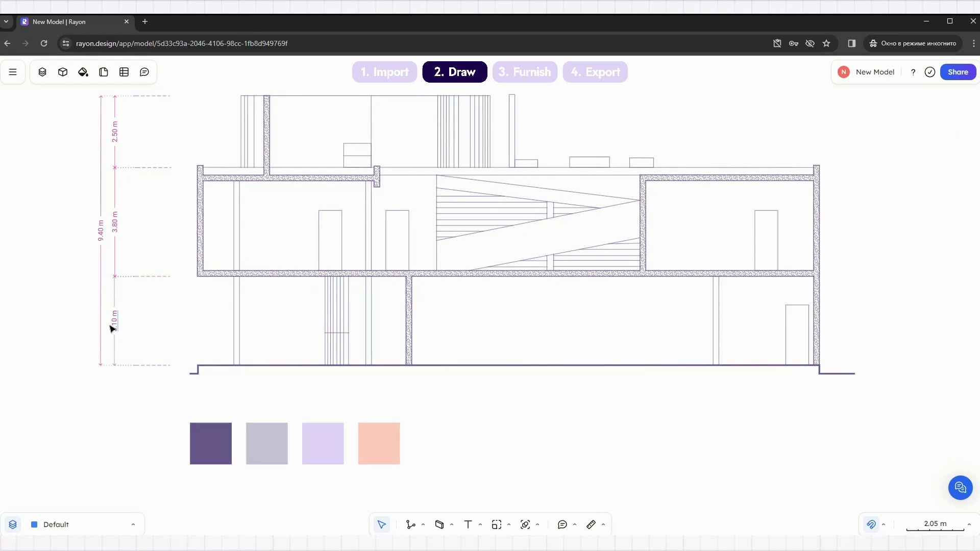
Recolour the Default dimension style to the dark purple #655987 through the lowest storey dimension.
{"action": "left_click", "coordinate": [114, 324]}
{"action": "left_click", "coordinate": [937, 188]}
{"action": "left_click", "coordinate": [843, 275]}
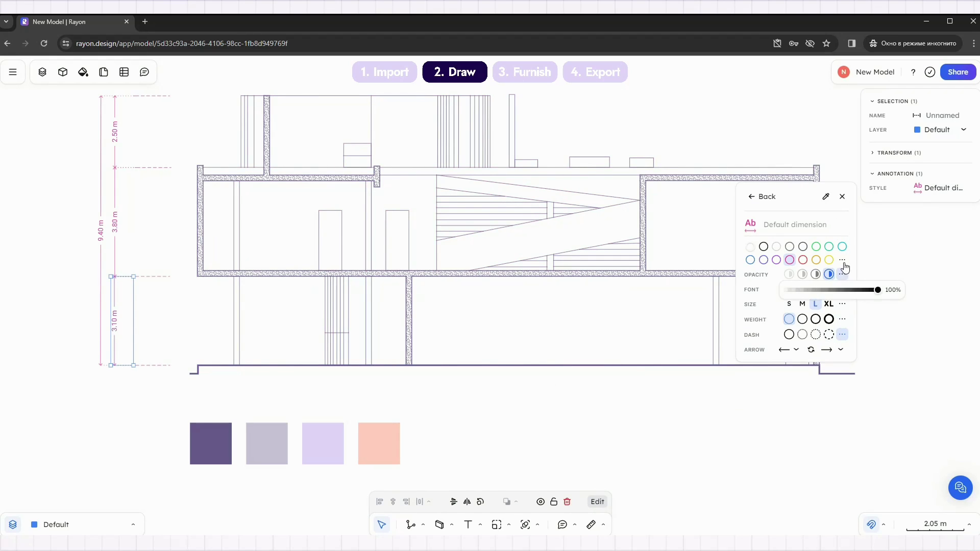
{"action": "left_click", "coordinate": [842, 261]}
{"action": "left_click", "coordinate": [795, 362]}
{"action": "left_click", "coordinate": [556, 317]}
{"action": "middle_click_drag", "start_coordinate": [555, 316], "coordinate": [553, 354]}
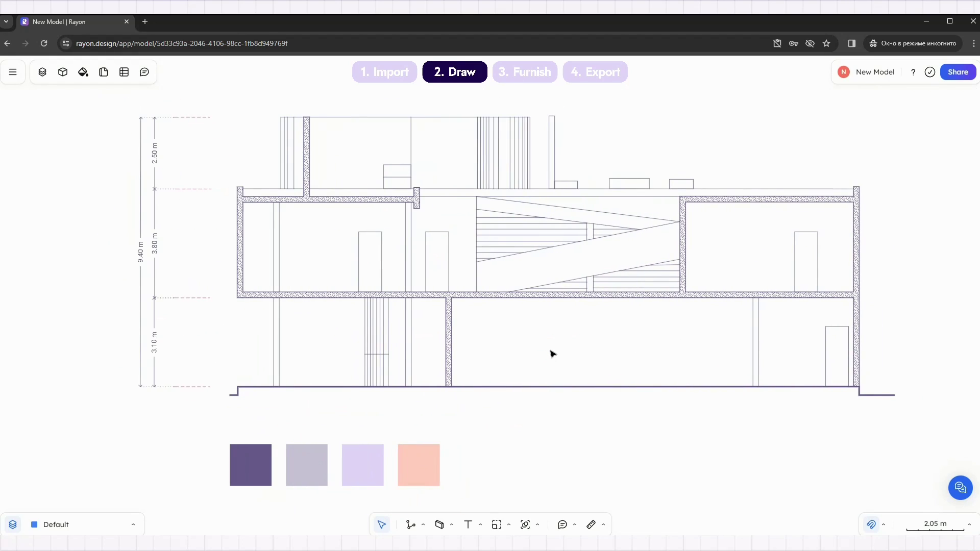
Recolour the Dash line style to the dark purple #655987 through the level line at the floor slab.
{"action": "left_click", "coordinate": [189, 299]}
{"action": "left_click", "coordinate": [934, 239]}
{"action": "left_click", "coordinate": [842, 347]}
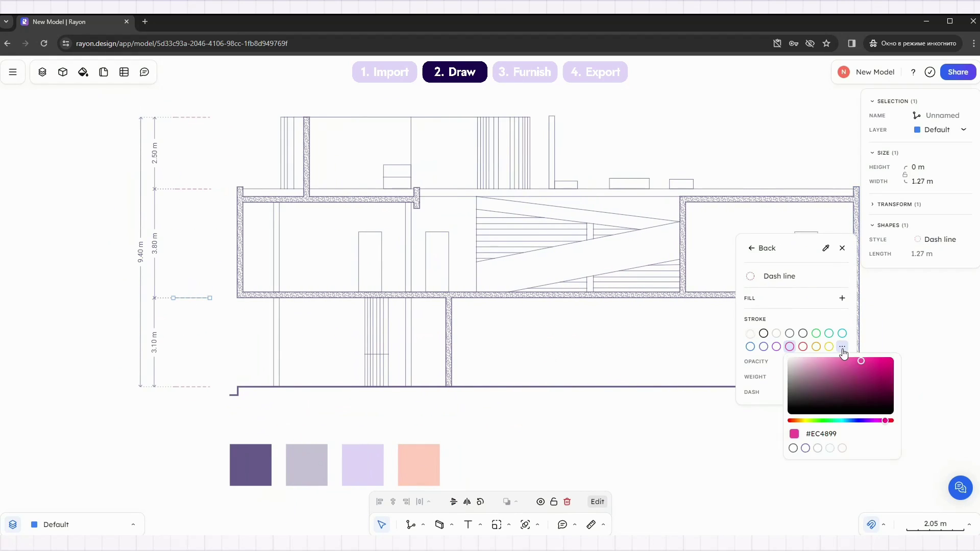
{"action": "left_click", "coordinate": [794, 449]}
{"action": "left_click", "coordinate": [553, 369]}
{"action": "middle_click_drag", "start_coordinate": [538, 362], "coordinate": [570, 362]}
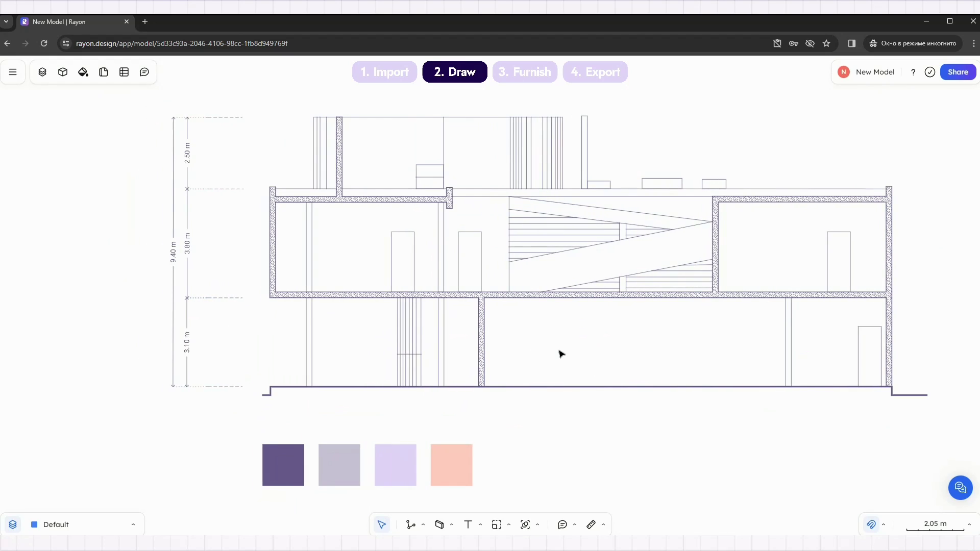
Start a polyline in the Border line style from the left ground-floor column's base, tracing the slab underside and left facade up to the parapet.
{"action": "scroll", "coordinate": [540, 332], "scroll_direction": "down", "scroll_amount": 3}
{"action": "scroll", "coordinate": [397, 334], "scroll_direction": "up", "scroll_amount": 5}
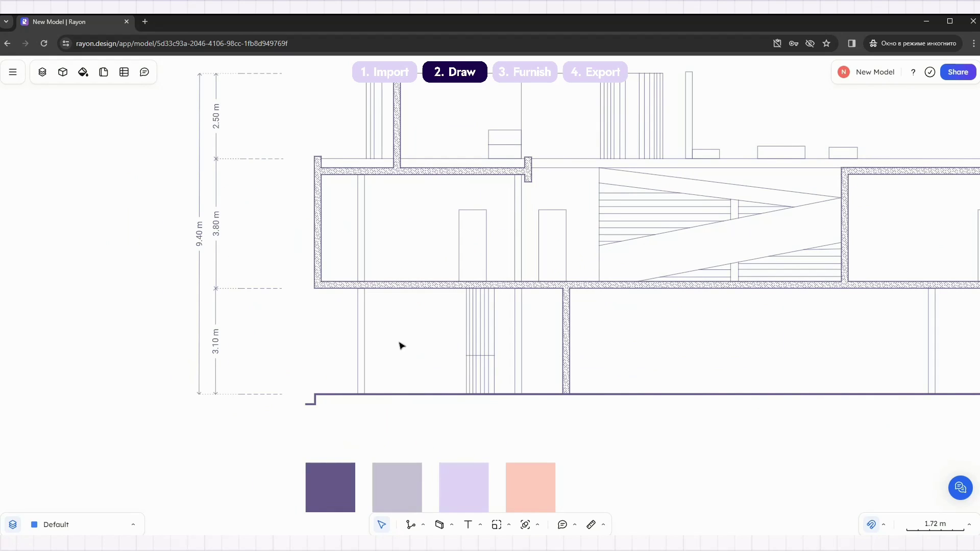
{"action": "left_click", "coordinate": [411, 524]}
{"action": "left_click", "coordinate": [648, 525]}
{"action": "left_click", "coordinate": [648, 380]}
{"action": "left_click", "coordinate": [634, 259]}
{"action": "scroll", "coordinate": [420, 466], "scroll_direction": "up", "scroll_amount": 5}
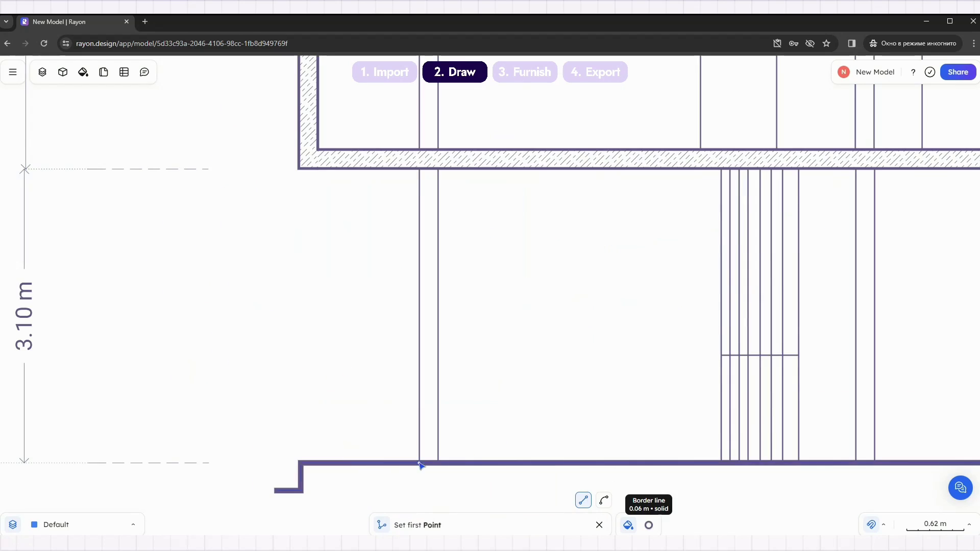
{"action": "left_click", "coordinate": [420, 464]}
{"action": "left_click", "coordinate": [420, 169]}
{"action": "left_click", "coordinate": [300, 169]}
{"action": "middle_click_drag", "start_coordinate": [306, 138], "coordinate": [277, 515]}
{"action": "left_click", "coordinate": [270, 180]}
{"action": "left_click", "coordinate": [289, 180]}
{"action": "left_click", "coordinate": [290, 186]}
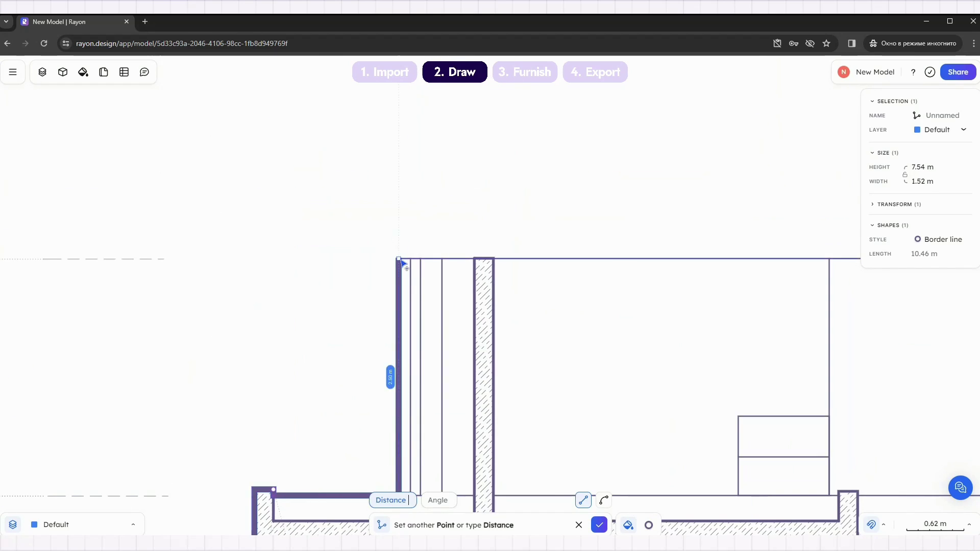
Continue the outline around the upper storey and the tall chimney, down to the roof terrace.
{"action": "left_click", "coordinate": [400, 259]}
{"action": "left_click", "coordinate": [613, 250]}
{"action": "left_click", "coordinate": [613, 393]}
{"action": "left_click", "coordinate": [652, 393]}
{"action": "left_click", "coordinate": [652, 247]}
{"action": "left_click", "coordinate": [662, 247]}
{"action": "middle_click_drag", "start_coordinate": [663, 379], "coordinate": [461, 318]}
{"action": "left_click", "coordinate": [460, 332]}
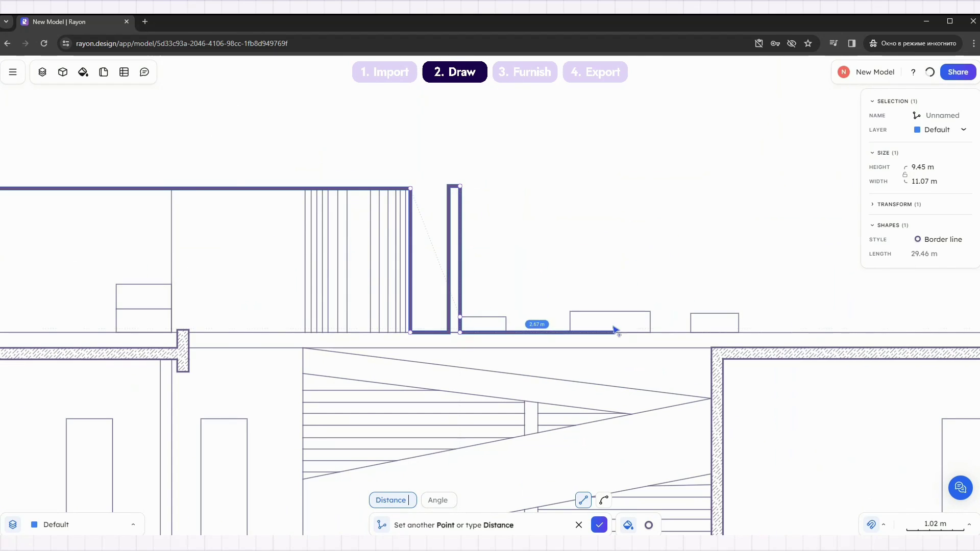
Trace the outline along the terrace, over the right parapet, down the right facade and back along the ground to the left column.
{"action": "middle_click_drag", "start_coordinate": [766, 332], "coordinate": [409, 319]}
{"action": "scroll", "coordinate": [720, 315], "scroll_direction": "up", "scroll_amount": 5}
{"action": "left_click", "coordinate": [696, 328]}
{"action": "left_click", "coordinate": [696, 315]}
{"action": "left_click", "coordinate": [728, 315]}
{"action": "middle_click_drag", "start_coordinate": [699, 485], "coordinate": [677, 127]}
{"action": "left_click", "coordinate": [674, 420]}
{"action": "left_click", "coordinate": [437, 388]}
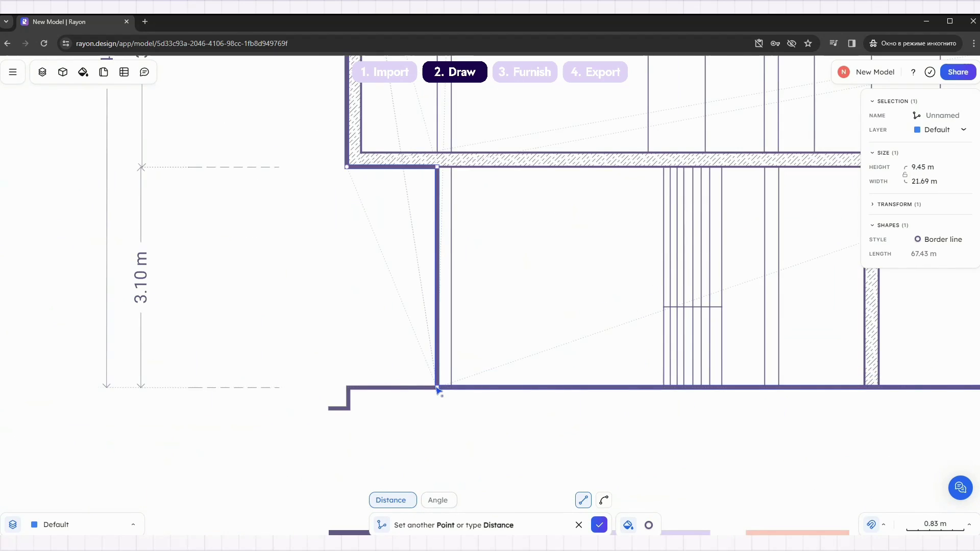
Close the outline around the open bay between the left ground-floor column and the vertical slats, following the slab underside.
{"action": "left_click", "coordinate": [664, 388]}
{"action": "left_click", "coordinate": [664, 166]}
{"action": "left_click", "coordinate": [452, 167]}
{"action": "left_click", "coordinate": [451, 388]}
{"action": "left_click", "coordinate": [437, 388]}
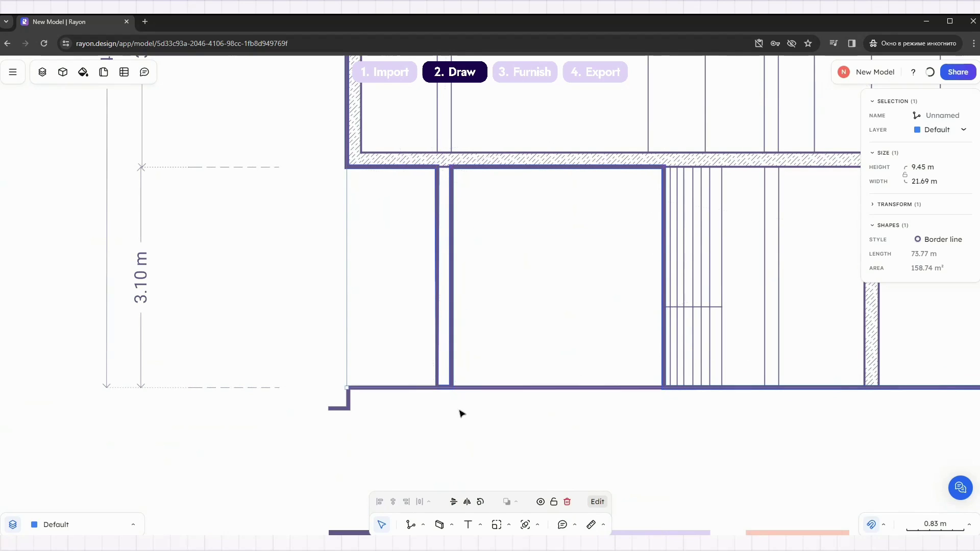
{"action": "left_click", "coordinate": [462, 413]}
{"action": "scroll", "coordinate": [376, 385], "scroll_direction": "down", "scroll_amount": 3}
Give the closed building outline a solid white fill at full opacity.
{"action": "left_click", "coordinate": [416, 306]}
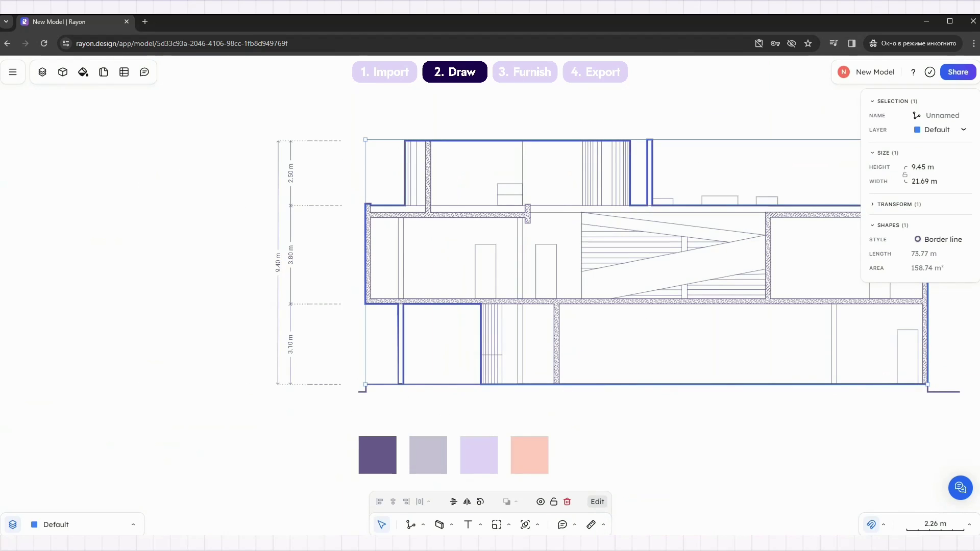
{"action": "left_click", "coordinate": [943, 239]}
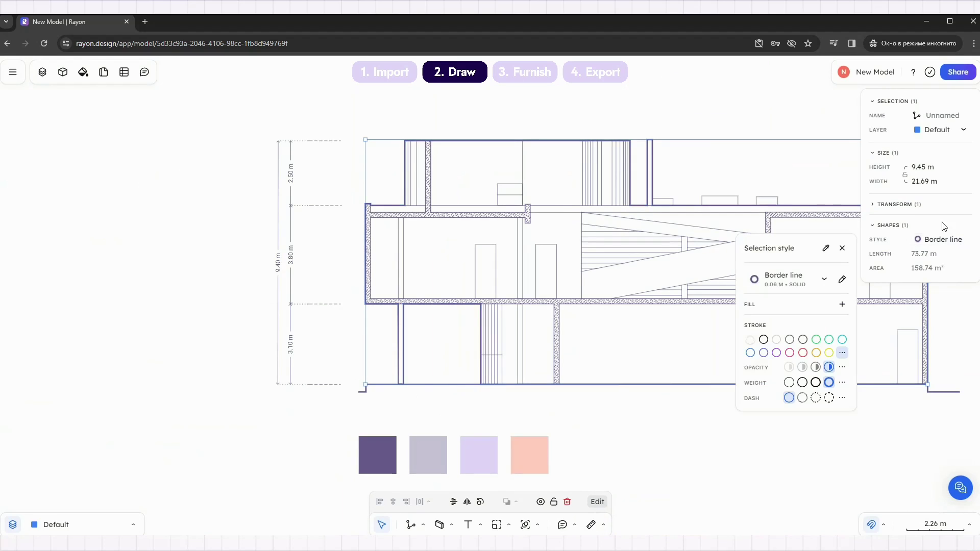
{"action": "left_click", "coordinate": [843, 305]}
{"action": "left_click", "coordinate": [750, 333]}
{"action": "left_click", "coordinate": [829, 361]}
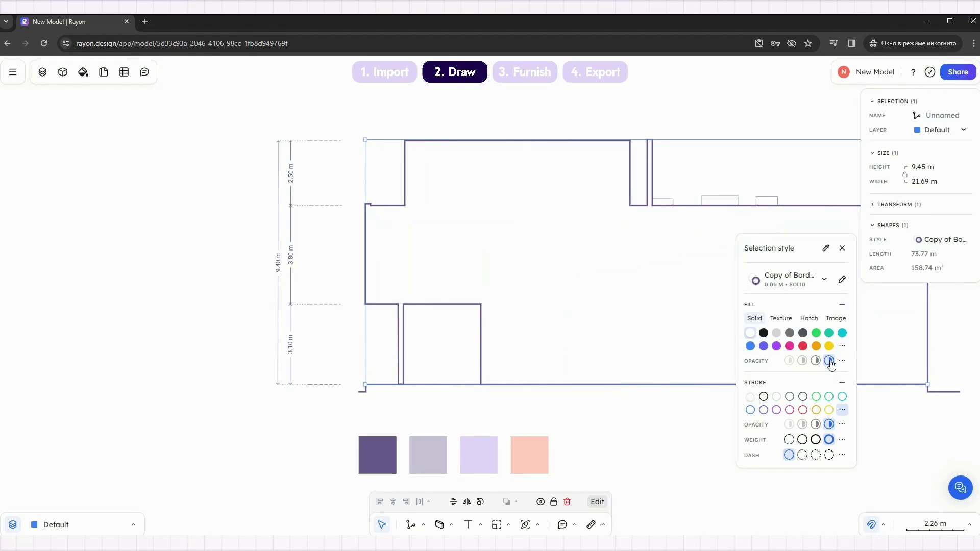
{"action": "left_click", "coordinate": [572, 92]}
Add a new layer named Border line.
{"action": "left_click", "coordinate": [43, 72]}
{"action": "left_click", "coordinate": [130, 104]}
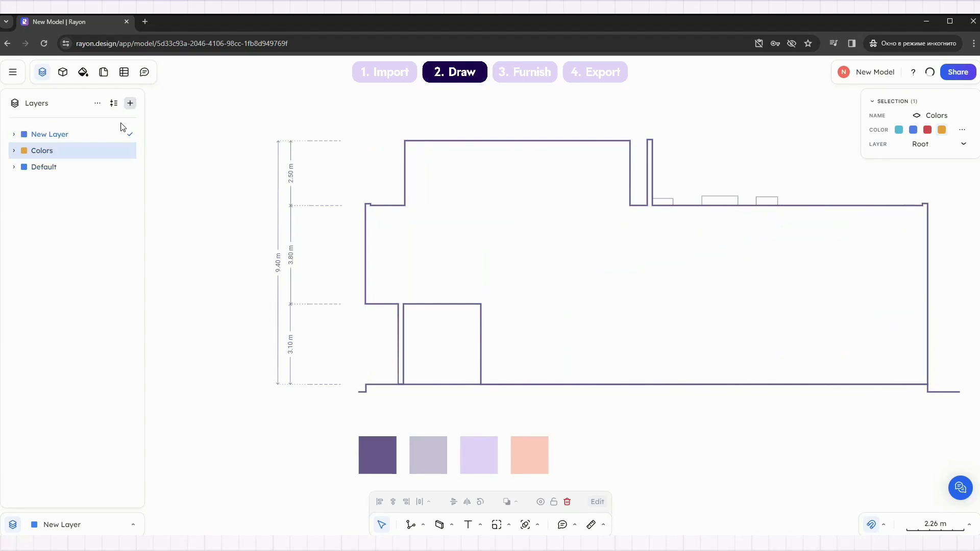
{"action": "double_click", "coordinate": [50, 135]}
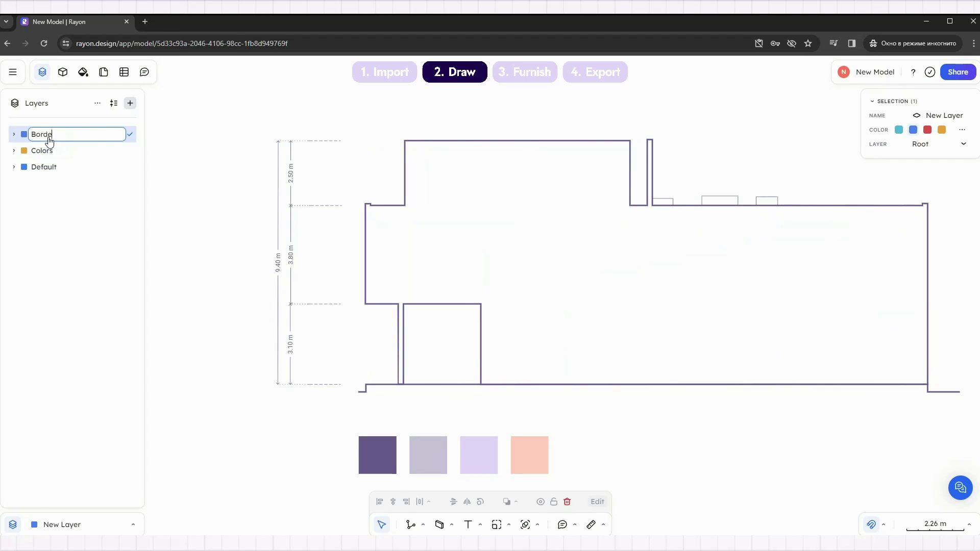
{"action": "type", "text": "Border line"}
{"action": "key", "text": "Return"}
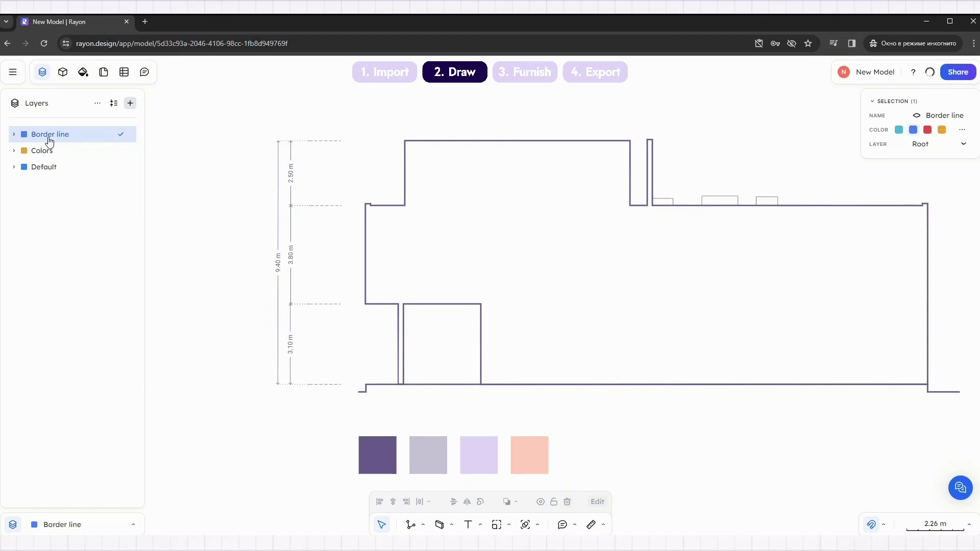
Assign the filled building outline to the Border line layer and reorder that layer below Default.
{"action": "left_click", "coordinate": [464, 191]}
{"action": "left_click", "coordinate": [938, 130]}
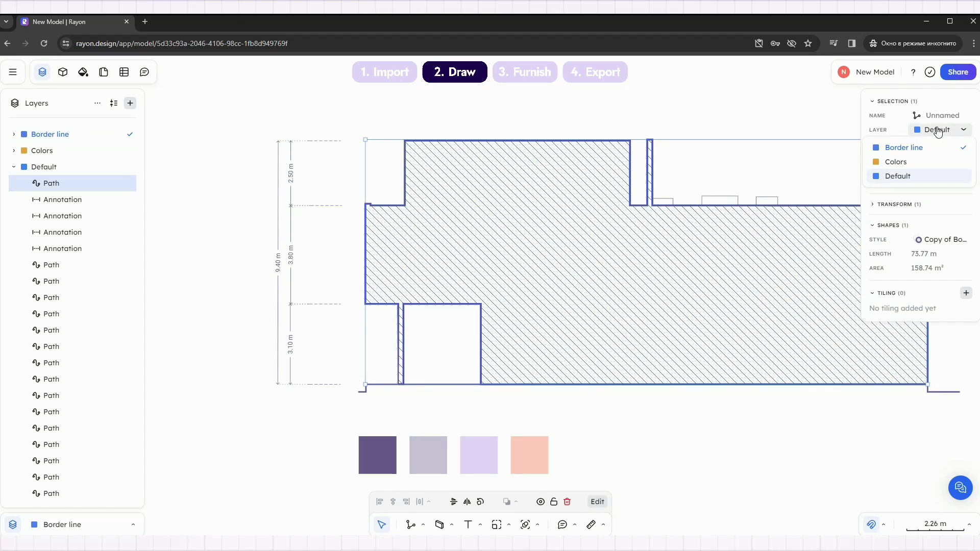
{"action": "left_click", "coordinate": [909, 149]}
{"action": "left_click", "coordinate": [113, 104]}
{"action": "left_click_drag", "start_coordinate": [57, 135], "coordinate": [47, 181]}
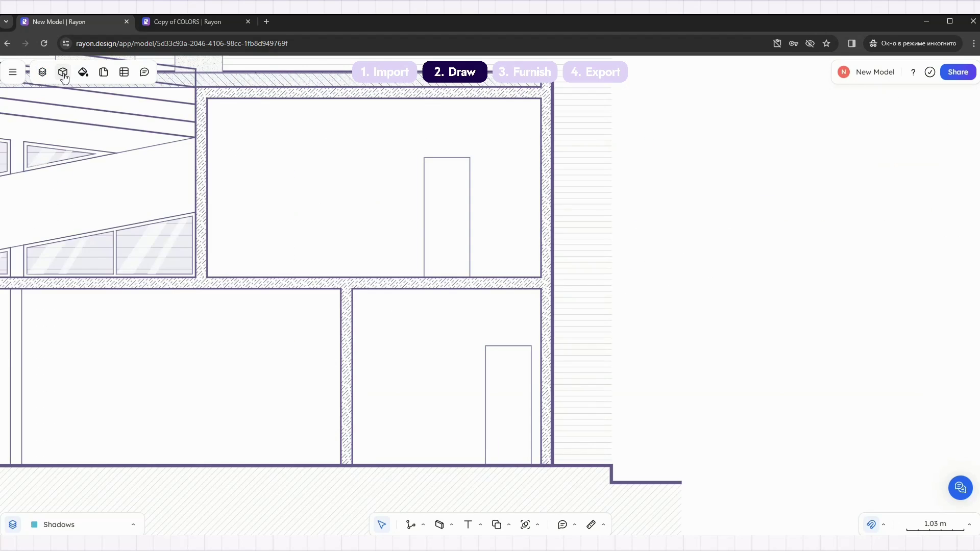
Search the block libraries for windows and place the Windows block in the right exterior wall of the middle storey.
{"action": "left_click", "coordinate": [63, 72]}
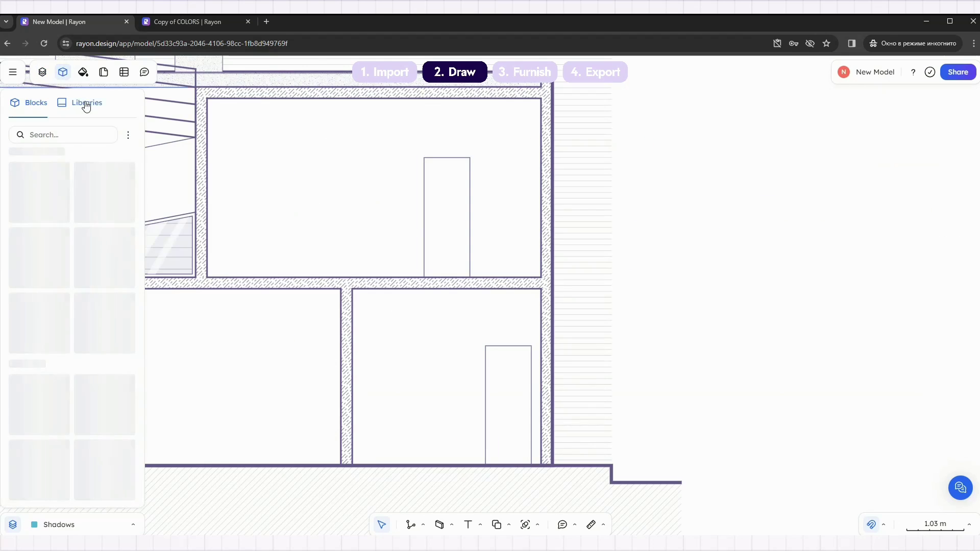
{"action": "left_click", "coordinate": [86, 104]}
{"action": "left_click", "coordinate": [66, 136]}
{"action": "type", "text": "wi"}
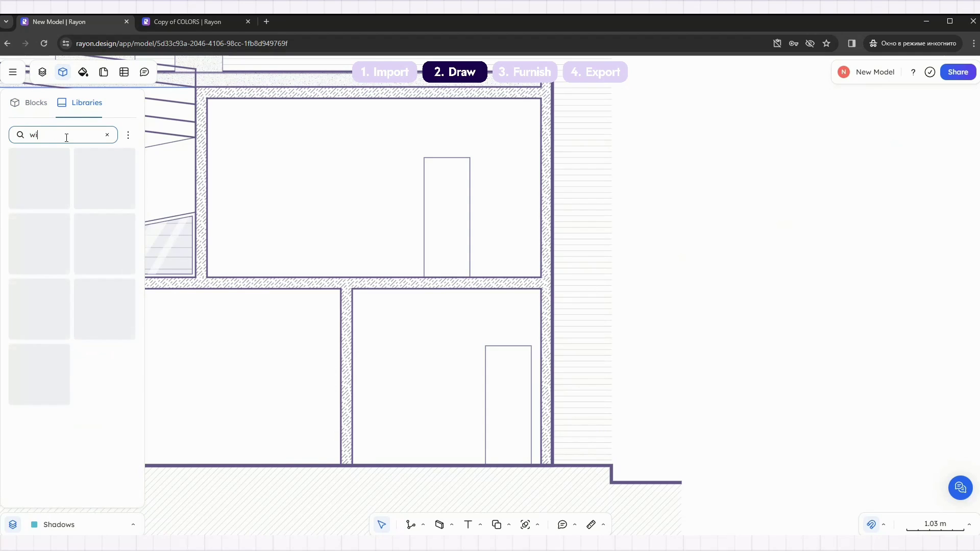
{"action": "type", "text": "ndows"}
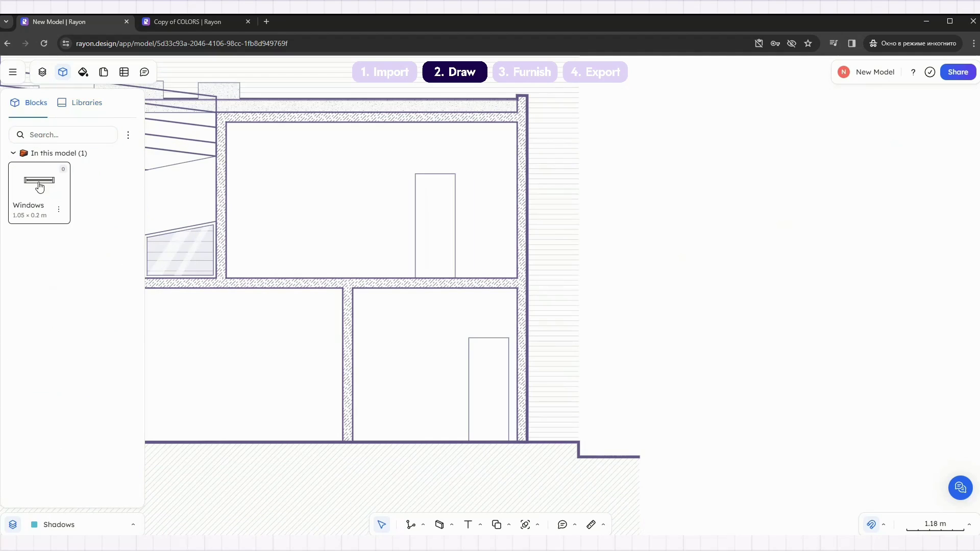
{"action": "left_click_drag", "start_coordinate": [37, 188], "coordinate": [527, 193]}
Copy the window down the right exterior wall to the ground floor and stretch the copy to about 2.4 m.
{"action": "left_click", "coordinate": [497, 526]}
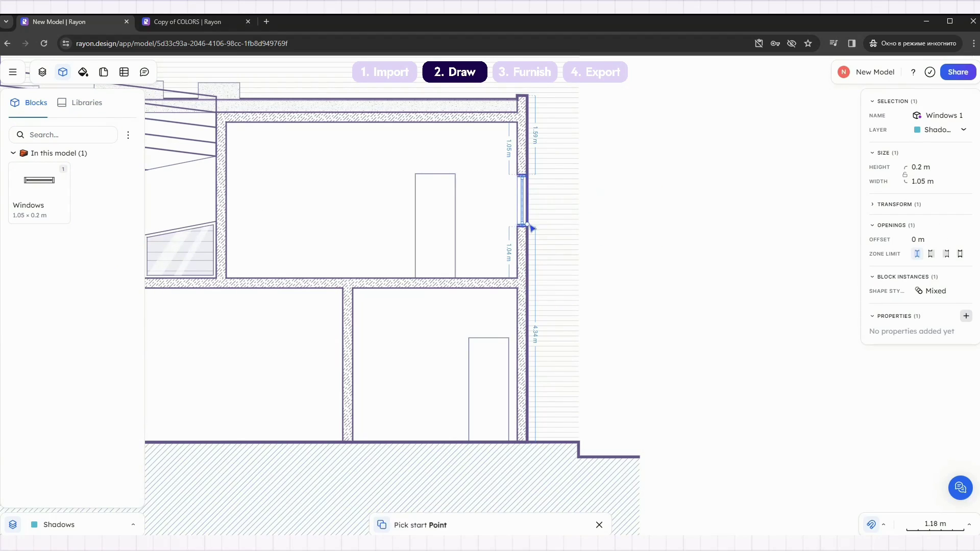
{"action": "left_click", "coordinate": [527, 225]}
{"action": "left_click", "coordinate": [527, 354]}
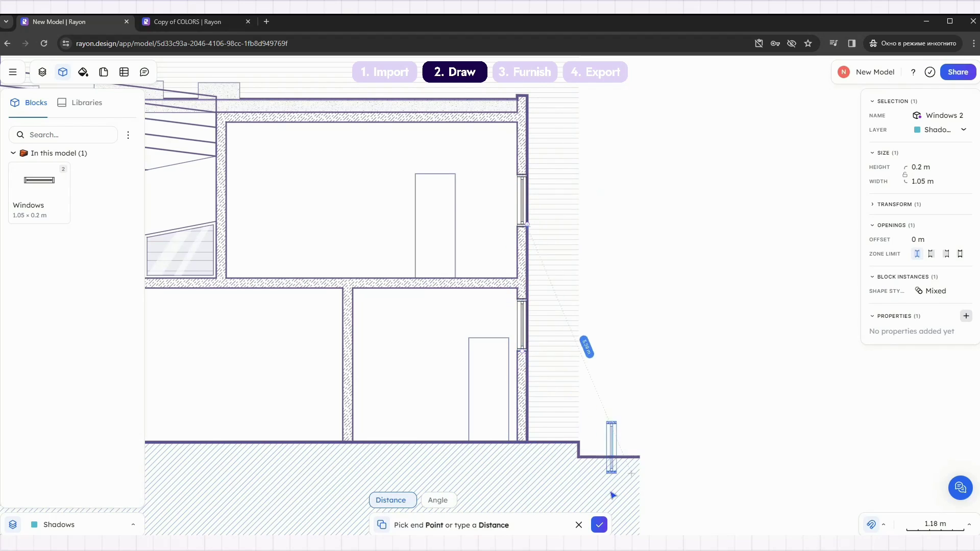
{"action": "left_click", "coordinate": [599, 525]}
{"action": "left_click_drag", "start_coordinate": [521, 351], "coordinate": [522, 418]}
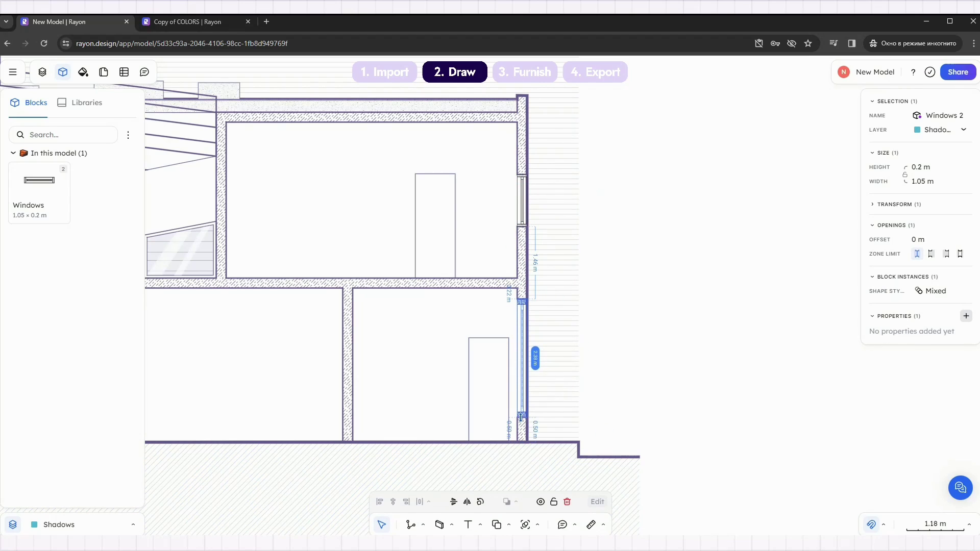
{"action": "left_click", "coordinate": [657, 304]}
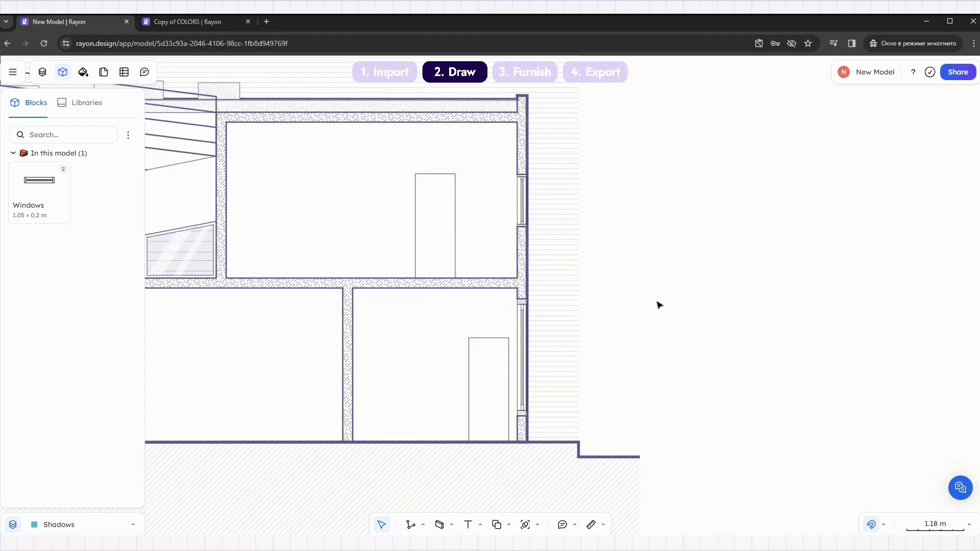
{"action": "middle_click_drag", "start_coordinate": [656, 304], "coordinate": [713, 299]}
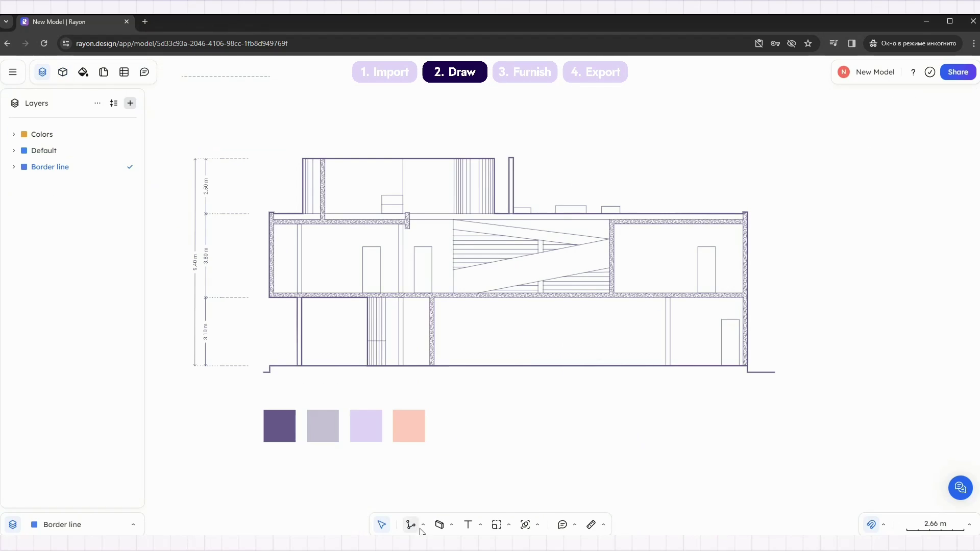
Draw a background rectangle up from the ground line and extend its left side, making it about 23.56 m wide and 11.95 m high.
{"action": "left_click", "coordinate": [423, 525]}
{"action": "left_click", "coordinate": [431, 486]}
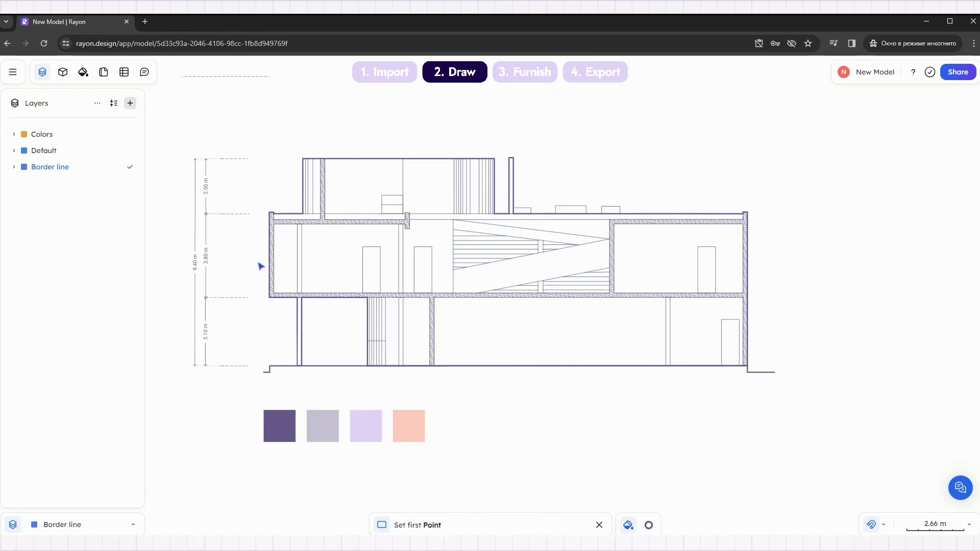
{"action": "left_click", "coordinate": [270, 366]}
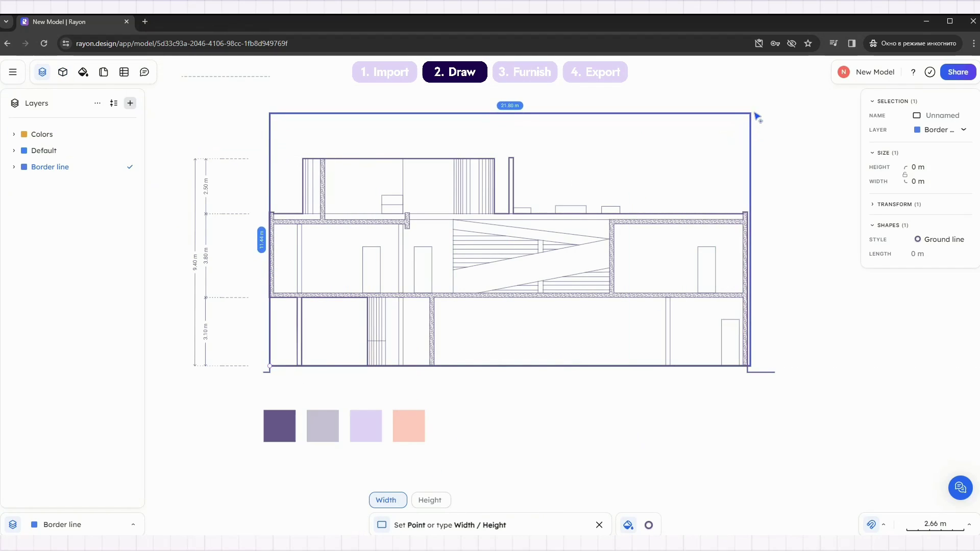
{"action": "left_click", "coordinate": [769, 102]}
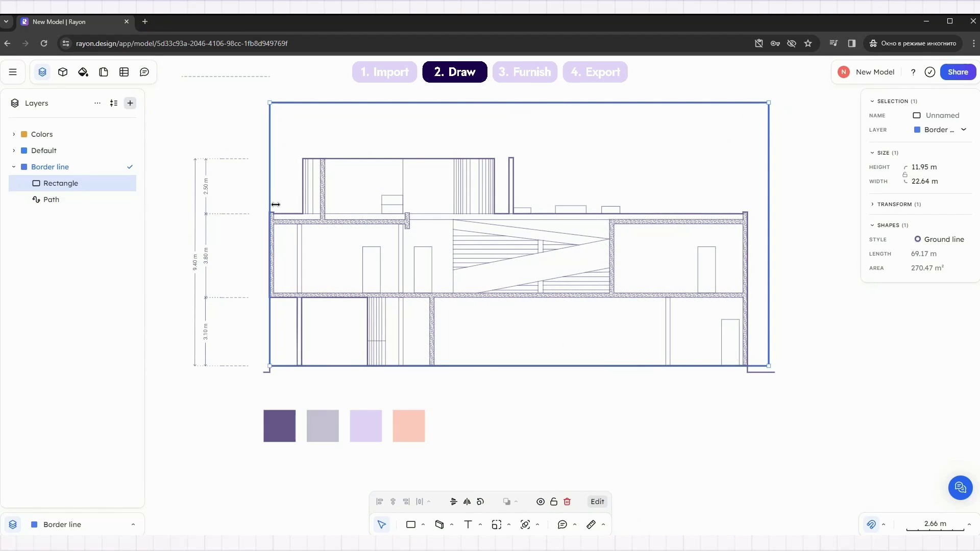
{"action": "left_click_drag", "start_coordinate": [269, 195], "coordinate": [249, 195]}
Remove the background rectangle's stroke and fill it with the Horizontal hatch.
{"action": "left_click", "coordinate": [937, 239]}
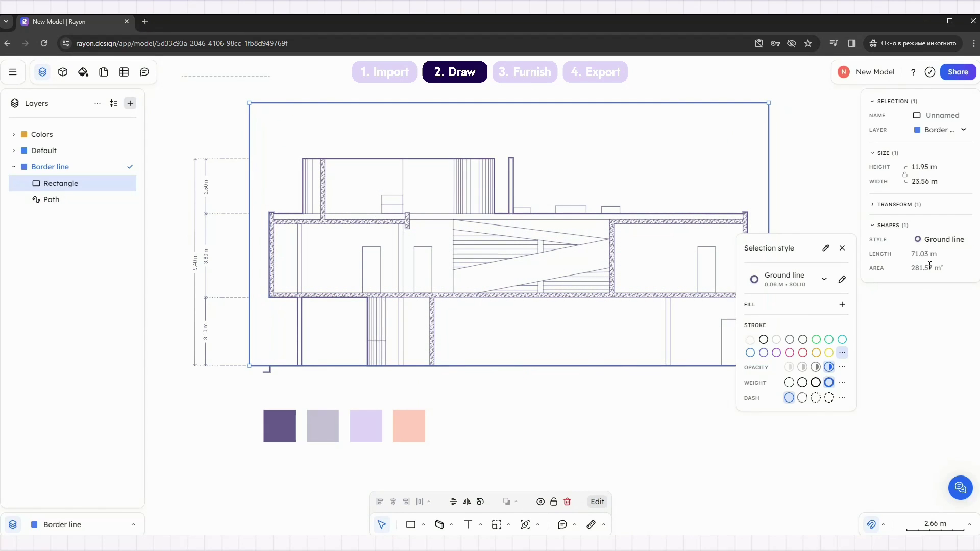
{"action": "left_click", "coordinate": [842, 305]}
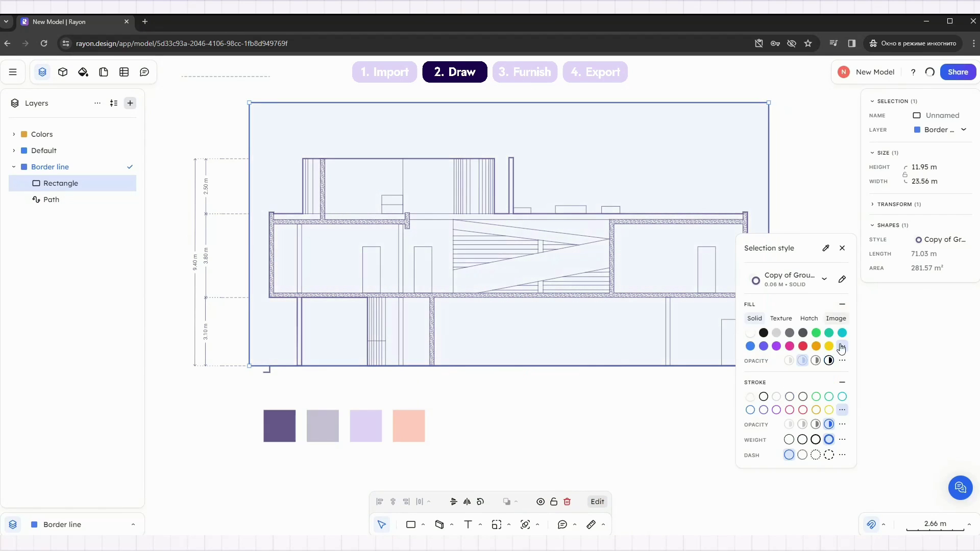
{"action": "left_click", "coordinate": [842, 382]}
{"action": "left_click", "coordinate": [809, 319]}
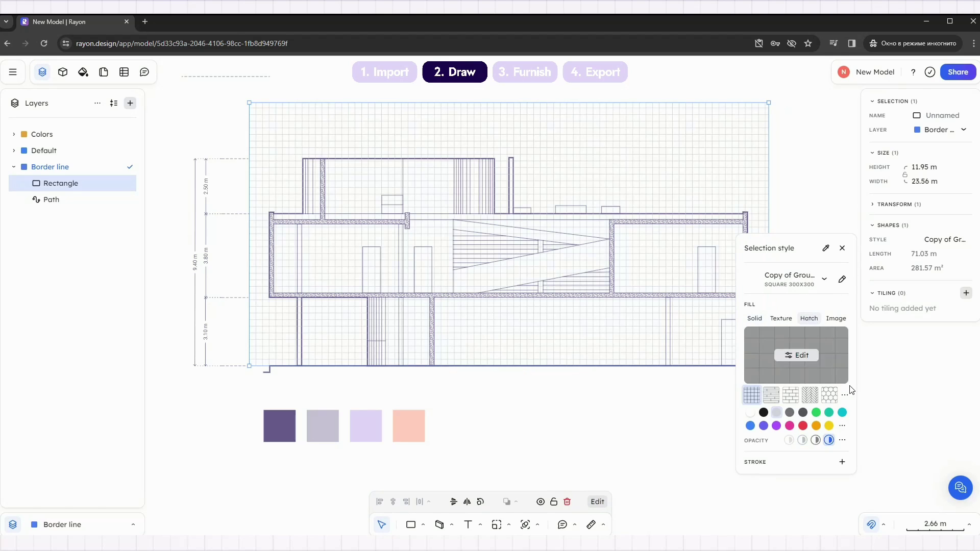
{"action": "left_click", "coordinate": [846, 394]}
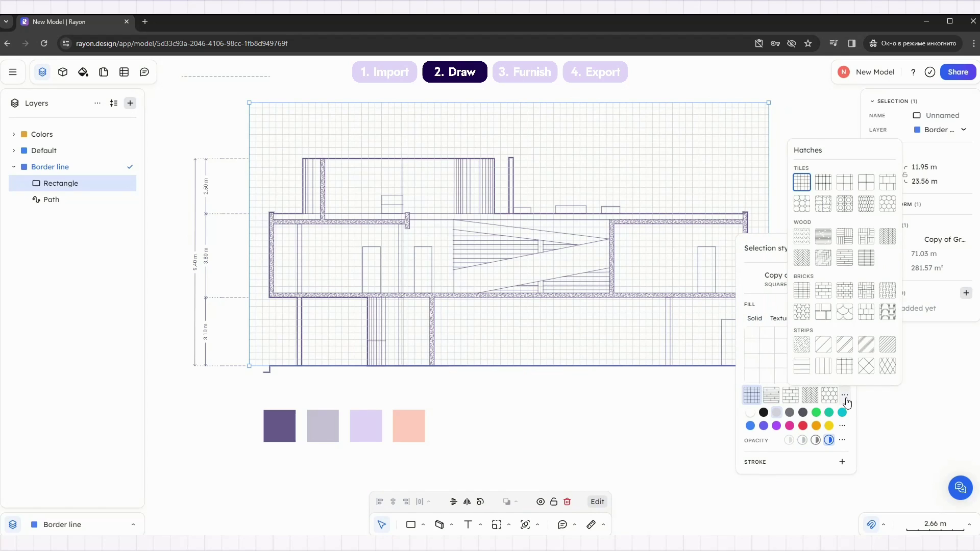
{"action": "left_click", "coordinate": [806, 369]}
Set the horizontal hatch scale to 0.34 and lower its opacity by one preset.
{"action": "left_click", "coordinate": [797, 355]}
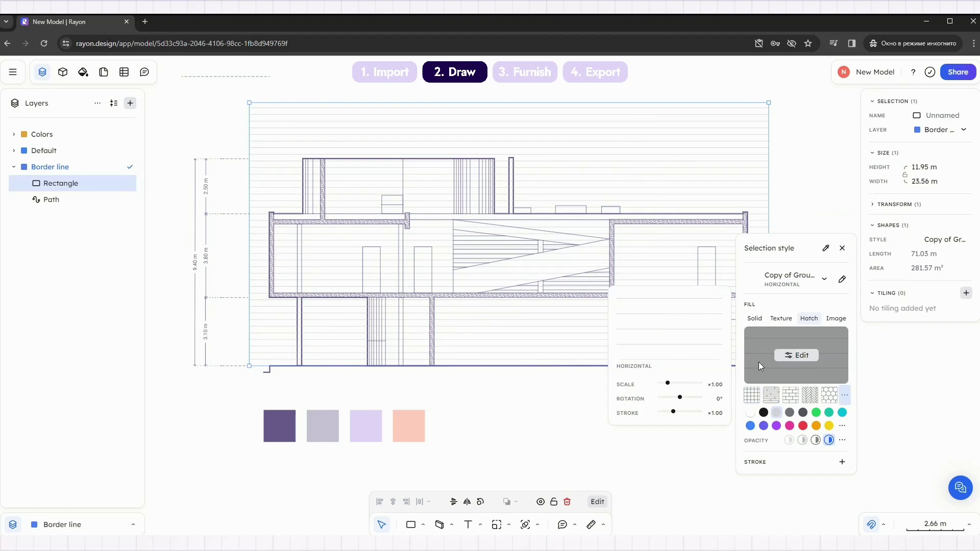
{"action": "left_click_drag", "start_coordinate": [679, 384], "coordinate": [660, 384]}
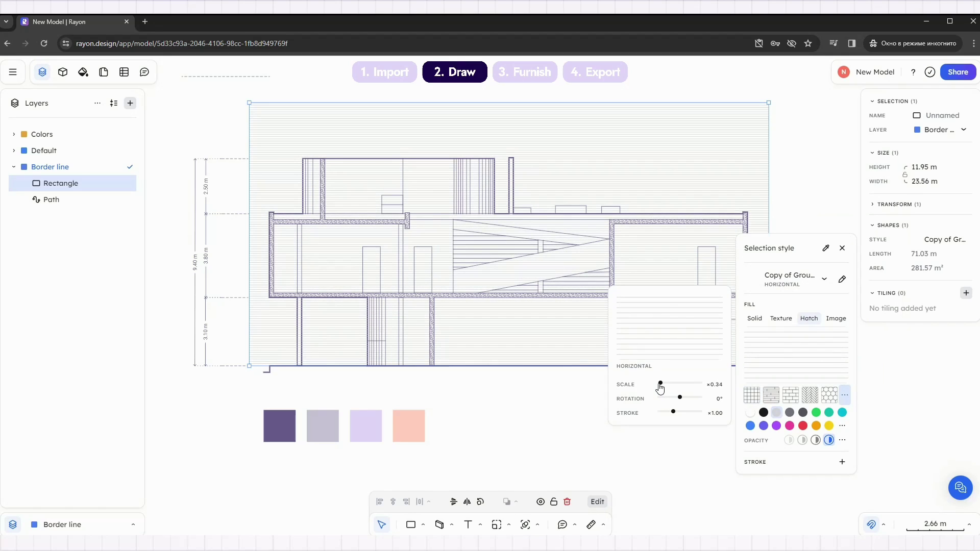
{"action": "left_click", "coordinate": [815, 440]}
Send the hatched background rectangle to the back, behind the building section.
{"action": "left_click", "coordinate": [652, 140]}
{"action": "right_click", "coordinate": [653, 140]}
{"action": "mouse_move", "coordinate": [702, 308]}
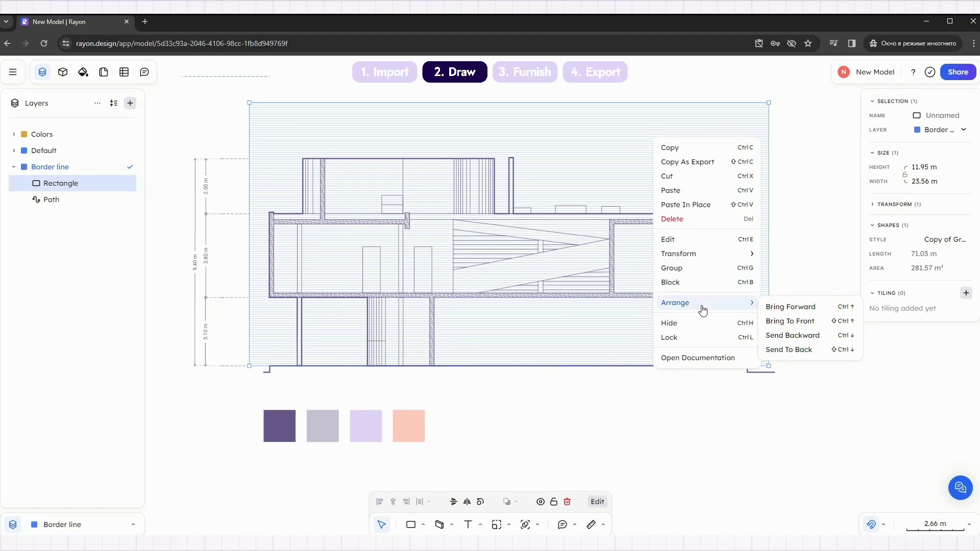
{"action": "left_click", "coordinate": [793, 350]}
{"action": "left_click", "coordinate": [802, 215]}
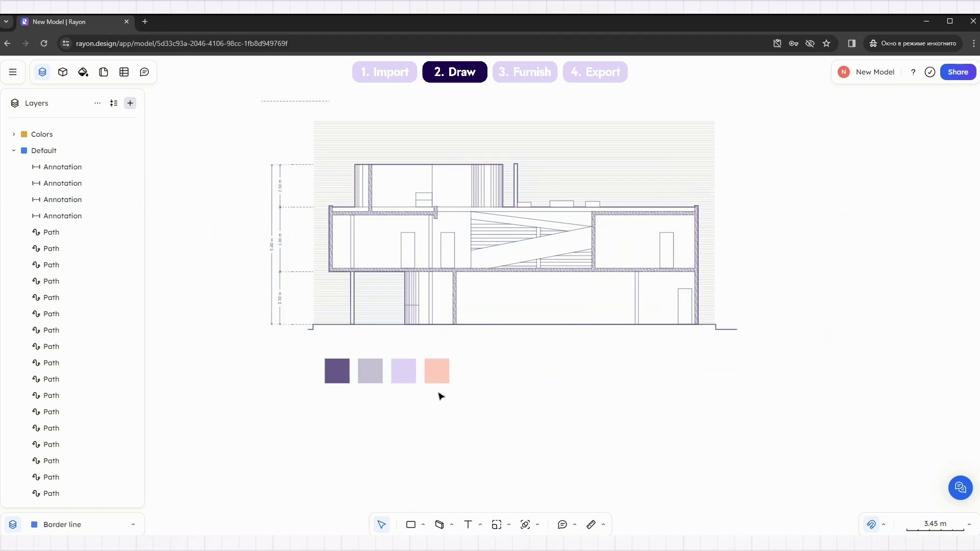
Move the four colour swatches beside the right edge of the hatched background, arranged in a vertical column.
{"action": "left_click_drag", "start_coordinate": [455, 395], "coordinate": [318, 355]}
{"action": "mouse_move", "coordinate": [457, 384]}
{"action": "left_mouse_down"}
{"action": "mouse_move", "coordinate": [383, 357]}
{"action": "mouse_move", "coordinate": [765, 214]}
{"action": "mouse_move", "coordinate": [745, 166]}
{"action": "left_mouse_up"}
{"action": "left_click", "coordinate": [787, 173]}
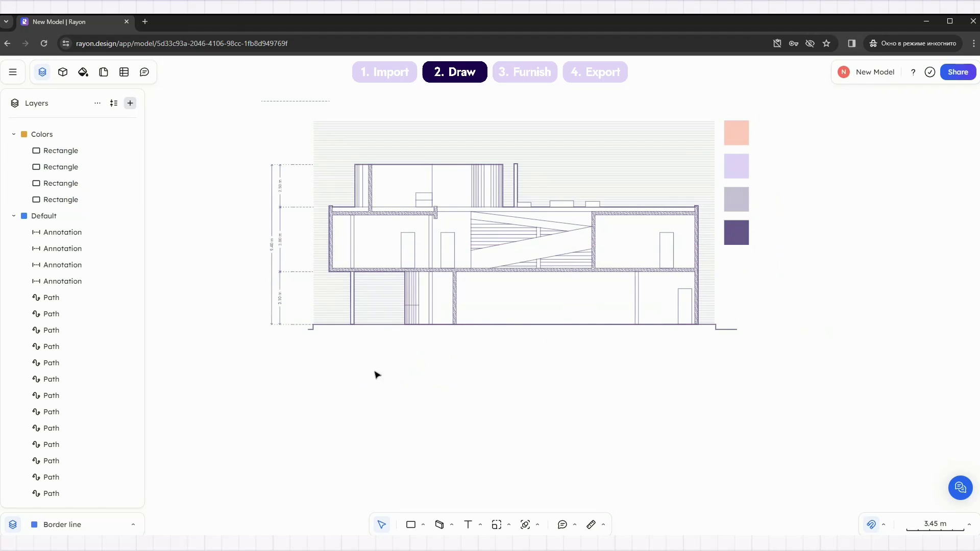
Trace a polyline along the stepped ground line beneath the building, from its left end to the lower step at its right end.
{"action": "left_click", "coordinate": [425, 526]}
{"action": "left_click", "coordinate": [434, 442]}
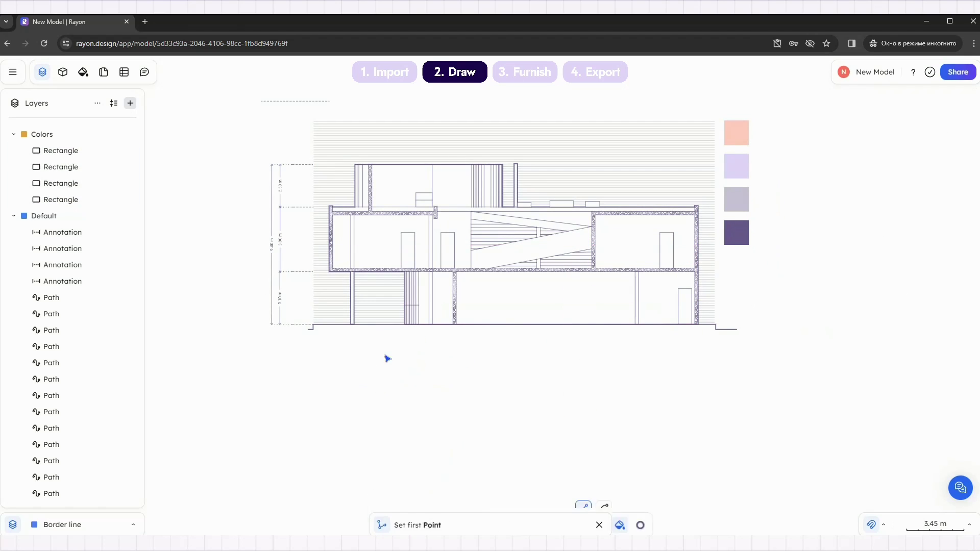
{"action": "scroll", "coordinate": [321, 361], "scroll_direction": "up", "scroll_amount": 5}
{"action": "left_click", "coordinate": [313, 364]}
{"action": "scroll", "coordinate": [318, 352], "scroll_direction": "down", "scroll_amount": 5}
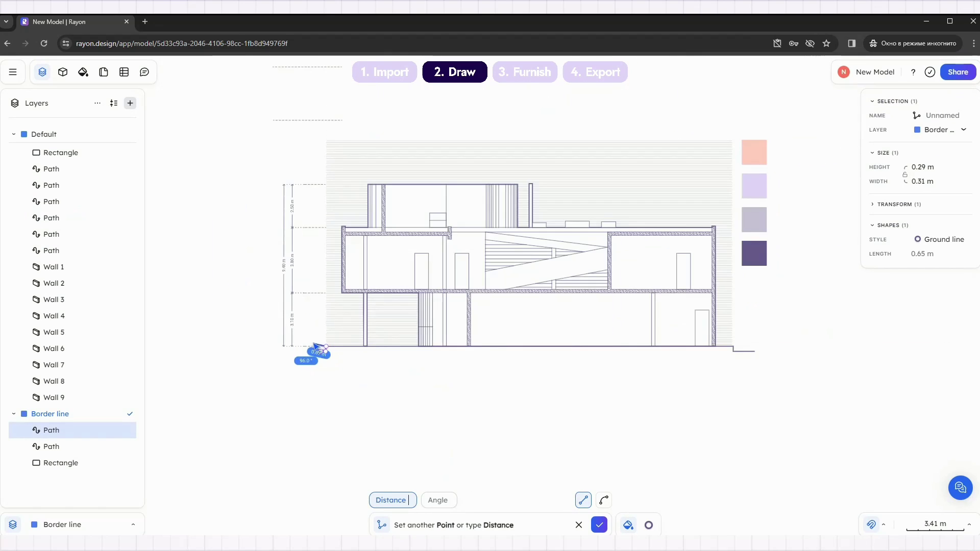
{"action": "scroll", "coordinate": [760, 357], "scroll_direction": "up", "scroll_amount": 5}
{"action": "left_click", "coordinate": [764, 351]}
{"action": "left_click", "coordinate": [764, 365]}
{"action": "left_click", "coordinate": [823, 366]}
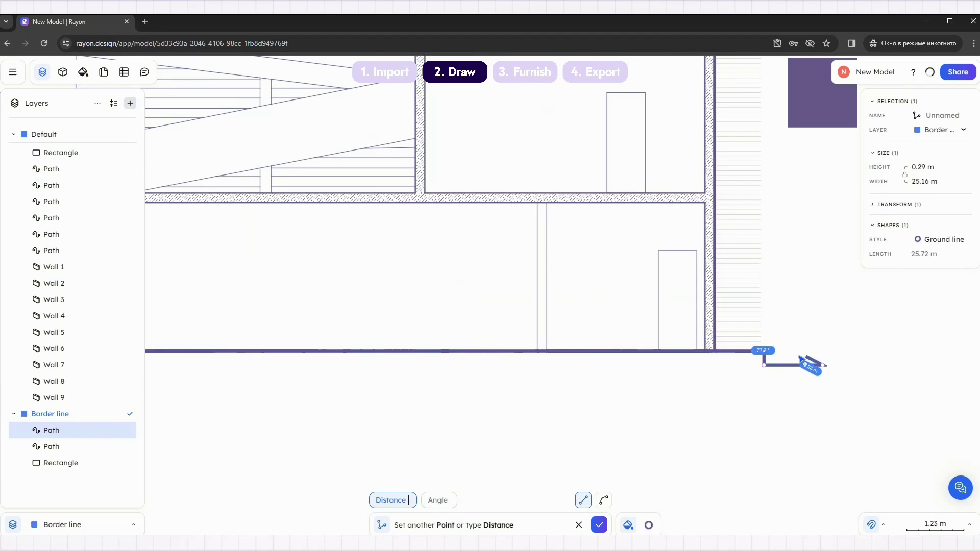
Close the ground path below the building as a strip about 25.16 m wide and 2.26 m deep.
{"action": "scroll", "coordinate": [800, 357], "scroll_direction": "down", "scroll_amount": 5}
{"action": "left_click", "coordinate": [805, 382]}
{"action": "left_click", "coordinate": [492, 382]}
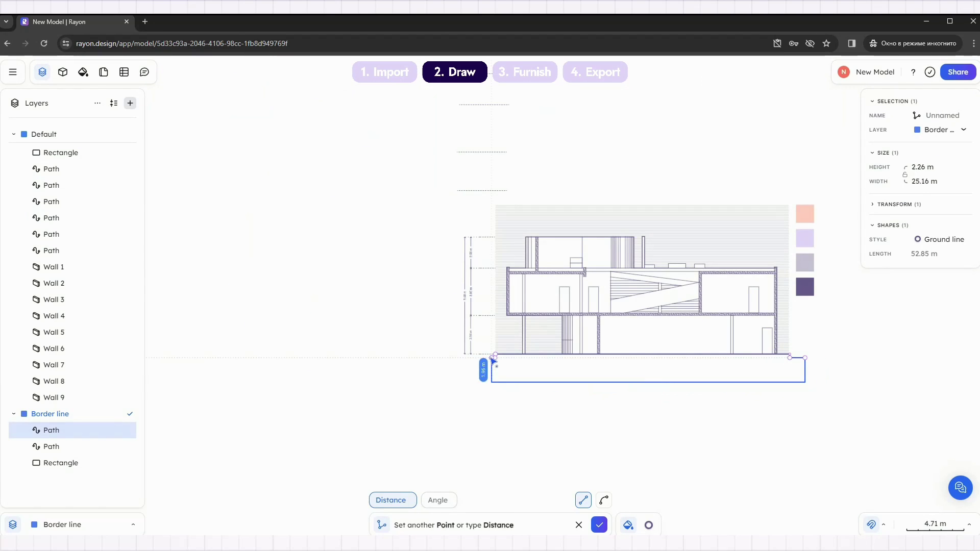
{"action": "left_click", "coordinate": [493, 357]}
{"action": "scroll", "coordinate": [472, 342], "scroll_direction": "up", "scroll_amount": 2}
Remove the ground strip's stroke and fill it with the Oblique Compact hatch.
{"action": "left_click", "coordinate": [949, 238]}
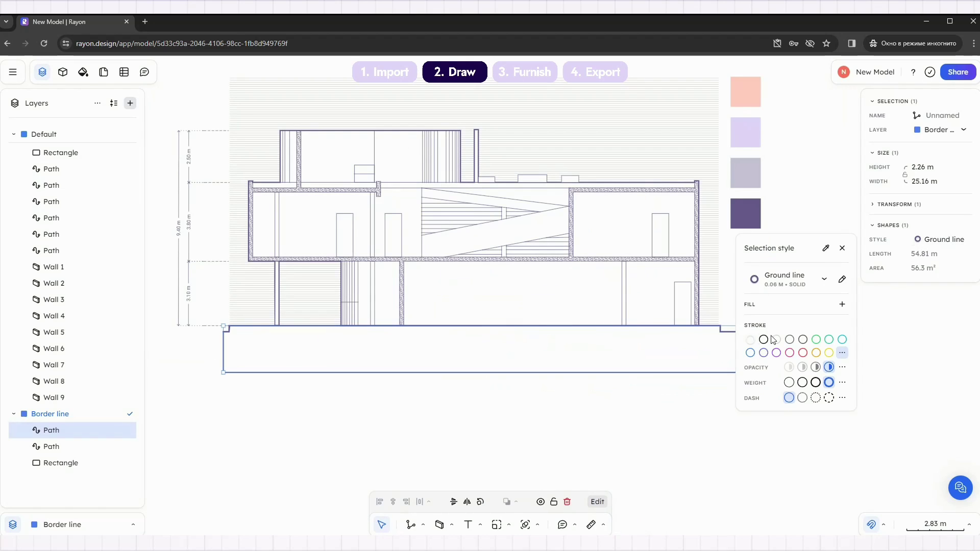
{"action": "left_click", "coordinate": [842, 306]}
{"action": "left_click", "coordinate": [843, 384]}
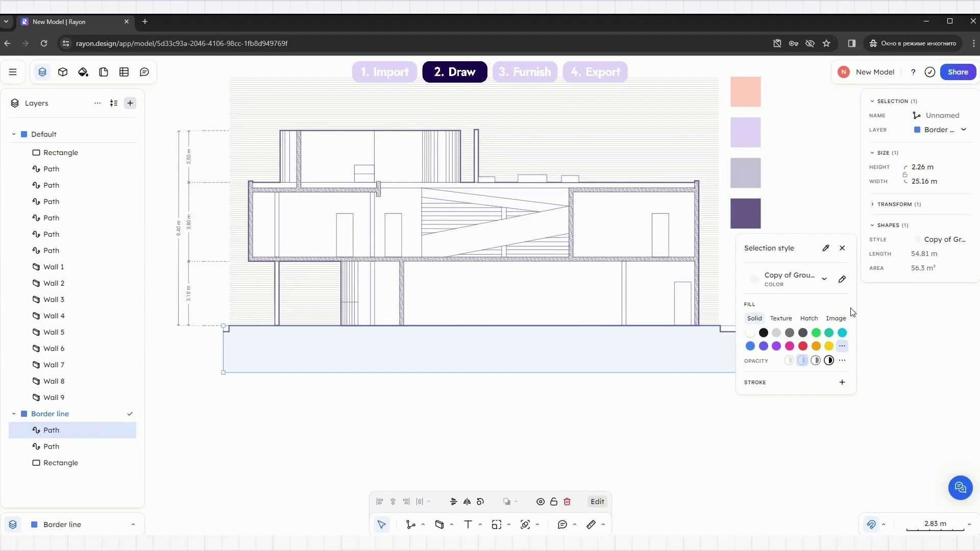
{"action": "left_click", "coordinate": [809, 319]}
{"action": "left_click", "coordinate": [796, 354]}
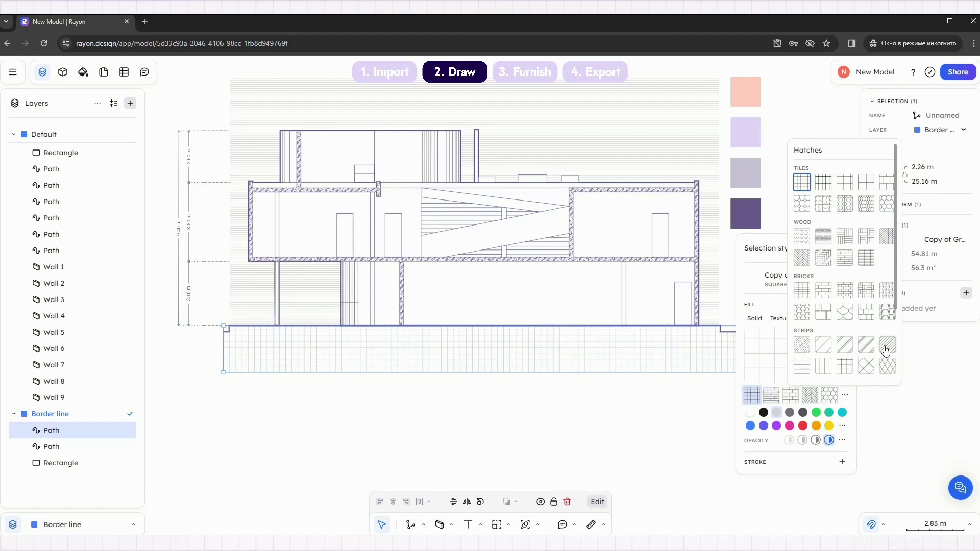
{"action": "left_click", "coordinate": [886, 349]}
Set the ground hatch scale to 1.32 and send the ground strip to the back.
{"action": "left_click", "coordinate": [795, 353]}
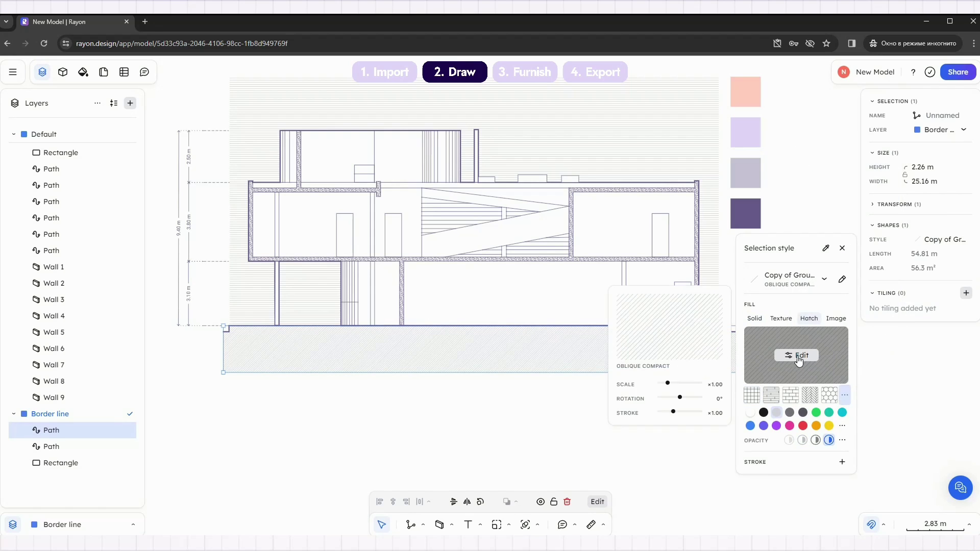
{"action": "left_click_drag", "start_coordinate": [669, 388], "coordinate": [672, 388]}
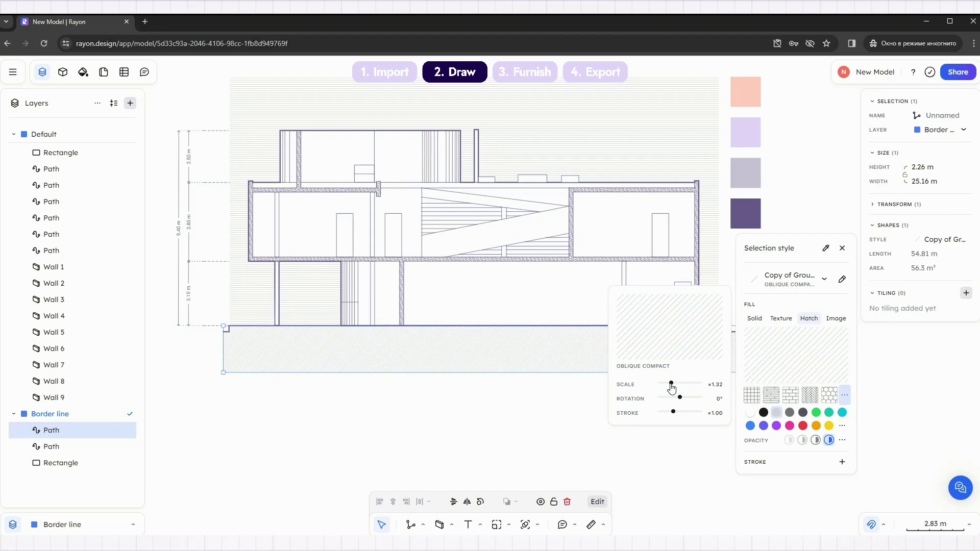
{"action": "left_click", "coordinate": [507, 407]}
{"action": "right_click", "coordinate": [567, 339]}
{"action": "mouse_move", "coordinate": [628, 475]}
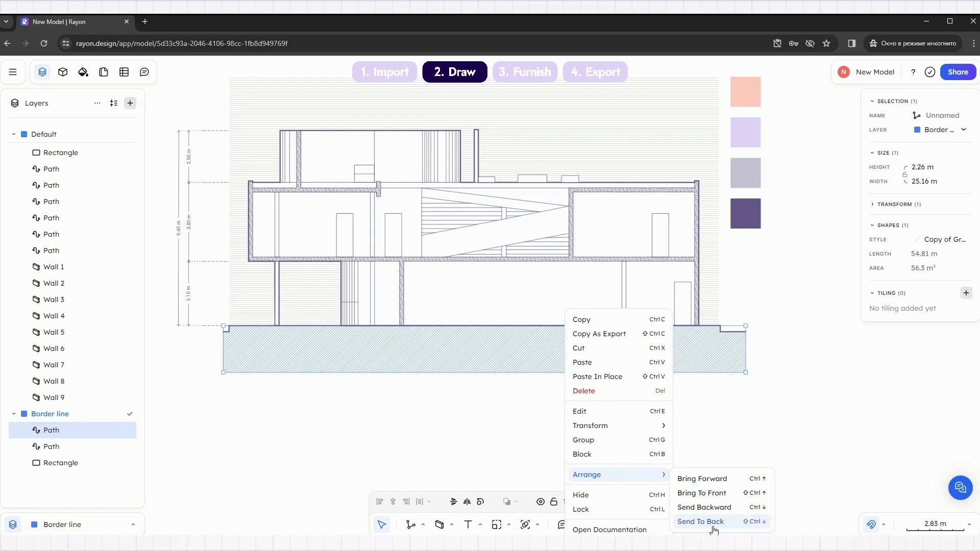
{"action": "left_click", "coordinate": [710, 521]}
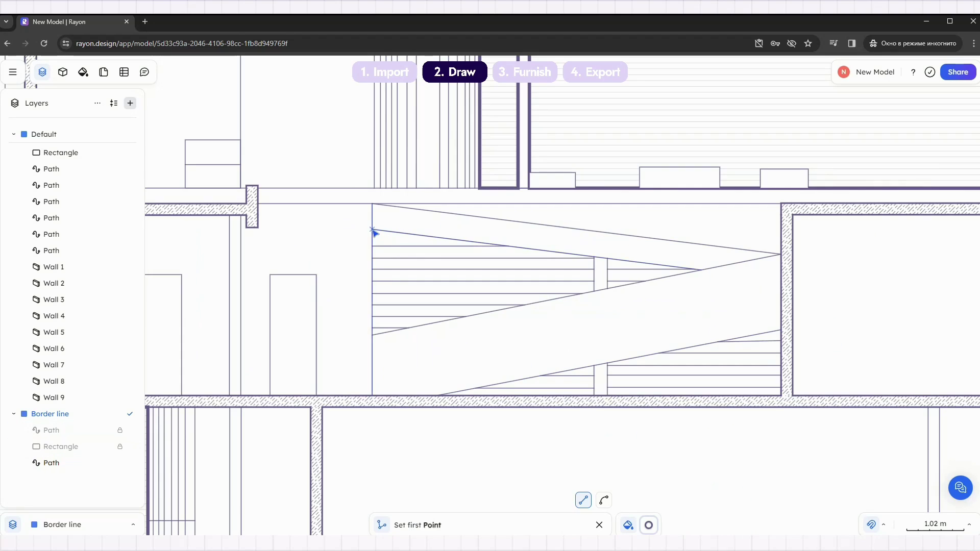
Draw a closed path around the large upper ramp window opening, about 3.85 m wide and 1.84 m high.
{"action": "left_click", "coordinate": [372, 230]}
{"action": "left_click", "coordinate": [596, 257]}
{"action": "left_click", "coordinate": [595, 292]}
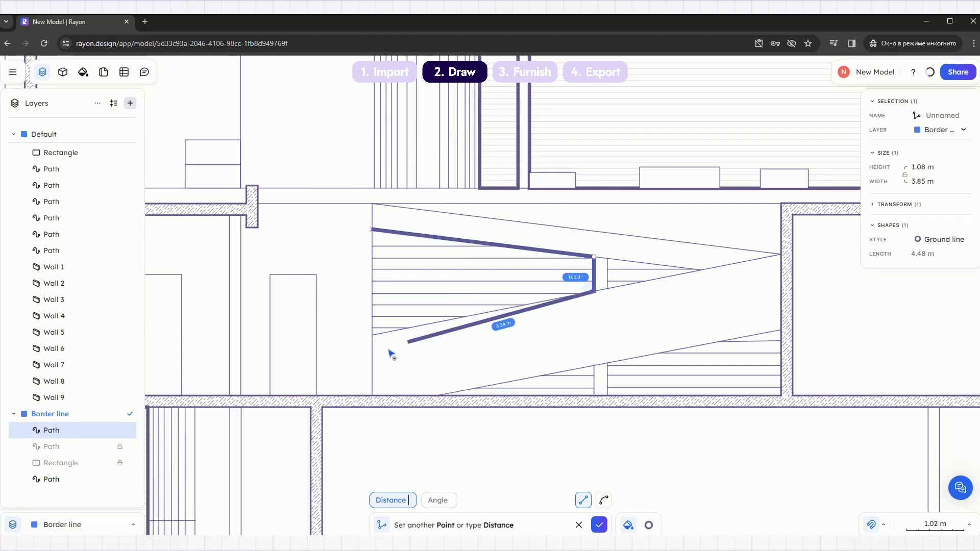
{"action": "left_click", "coordinate": [372, 335]}
{"action": "left_click", "coordinate": [372, 230]}
Set the window outline's stroke to the second weight preset and name its style Windows.
{"action": "left_click", "coordinate": [939, 239]}
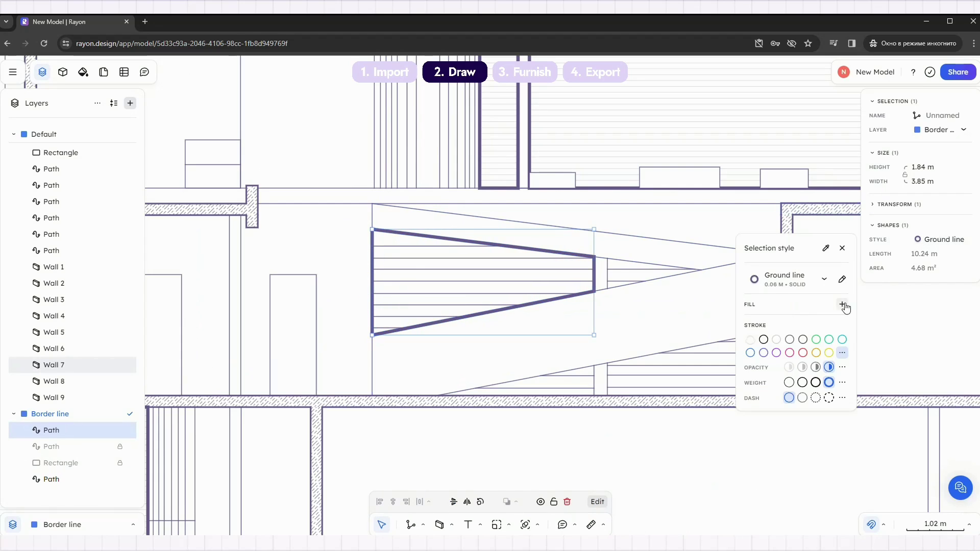
{"action": "left_click", "coordinate": [802, 383]}
{"action": "left_click", "coordinate": [843, 280]}
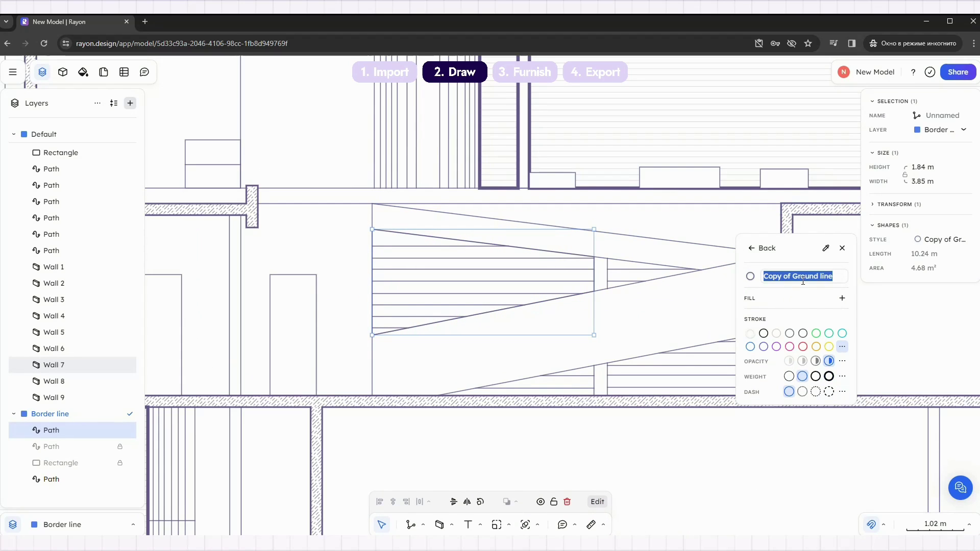
{"action": "type", "text": "Windows"}
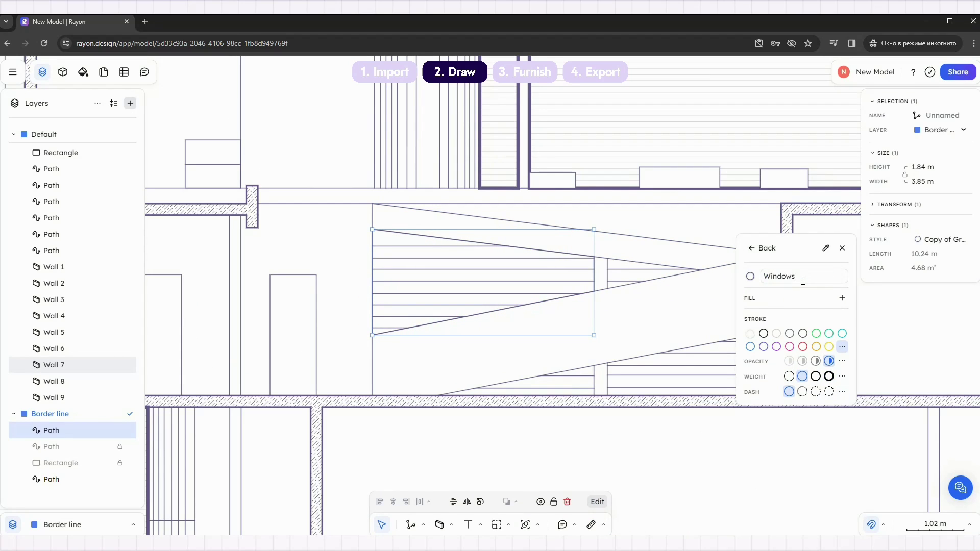
{"action": "scroll", "coordinate": [391, 231], "scroll_direction": "up", "scroll_amount": 3}
{"action": "key", "text": "Escape"}
{"action": "key", "text": "Escape"}
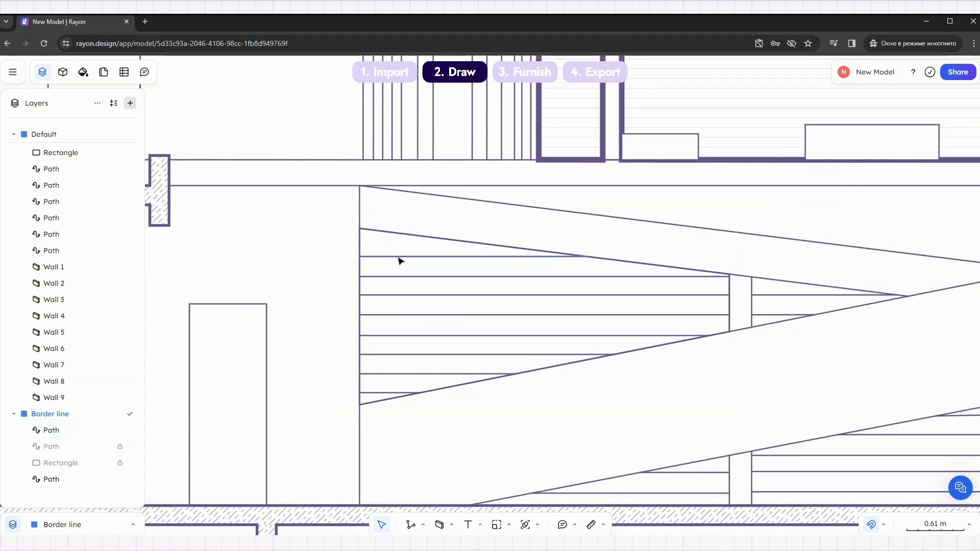
Offset the window outline a short distance inward to form the inner edge of the frame.
{"action": "left_click", "coordinate": [400, 234]}
{"action": "left_click", "coordinate": [359, 351]}
{"action": "key", "text": "Escape"}
{"action": "left_click", "coordinate": [455, 240]}
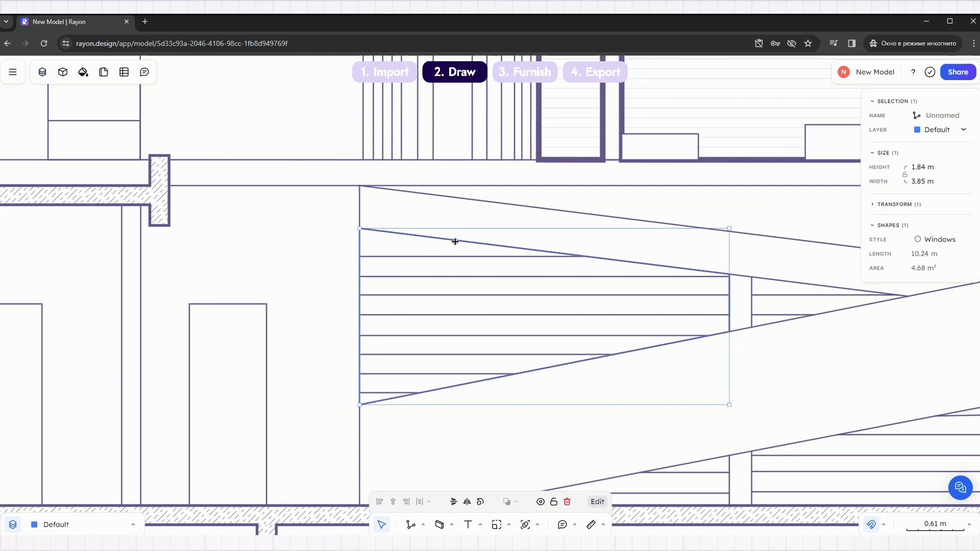
{"action": "scroll", "coordinate": [511, 200], "scroll_direction": "up", "scroll_amount": 2}
{"action": "key", "text": "o"}
{"action": "scroll", "coordinate": [307, 252], "scroll_direction": "up", "scroll_amount": 5}
{"action": "left_click", "coordinate": [289, 239]}
{"action": "scroll", "coordinate": [289, 238], "scroll_direction": "down", "scroll_amount": 7}
Draw a vertical mullion line across the window and copy it slightly to the right to form its second edge.
{"action": "key", "text": "l"}
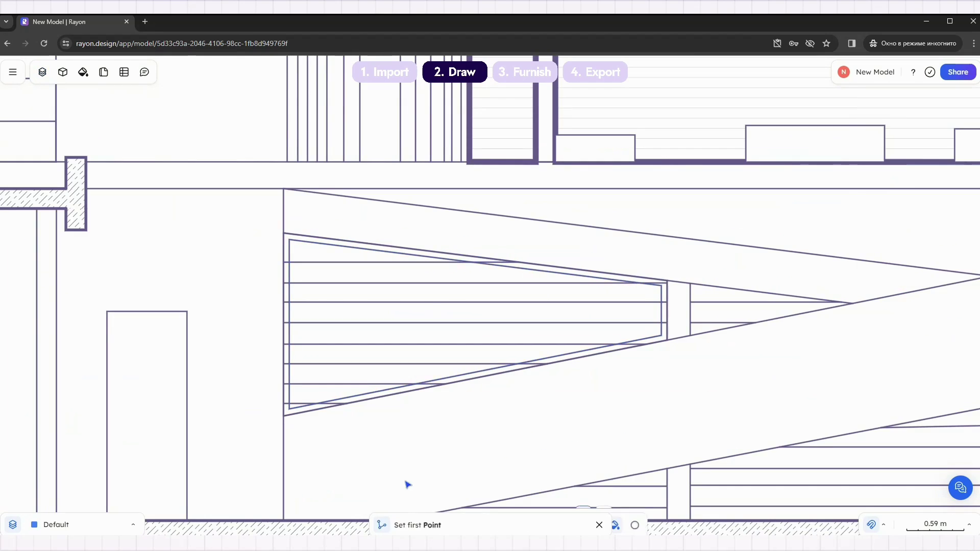
{"action": "left_click", "coordinate": [437, 258]}
{"action": "left_click", "coordinate": [435, 379]}
{"action": "key", "text": "Return"}
{"action": "left_click", "coordinate": [507, 525]}
{"action": "left_click", "coordinate": [437, 380]}
{"action": "scroll", "coordinate": [438, 378], "scroll_direction": "up", "scroll_amount": 6}
{"action": "left_click", "coordinate": [445, 396]}
{"action": "scroll", "coordinate": [435, 391], "scroll_direction": "down", "scroll_amount": 10}
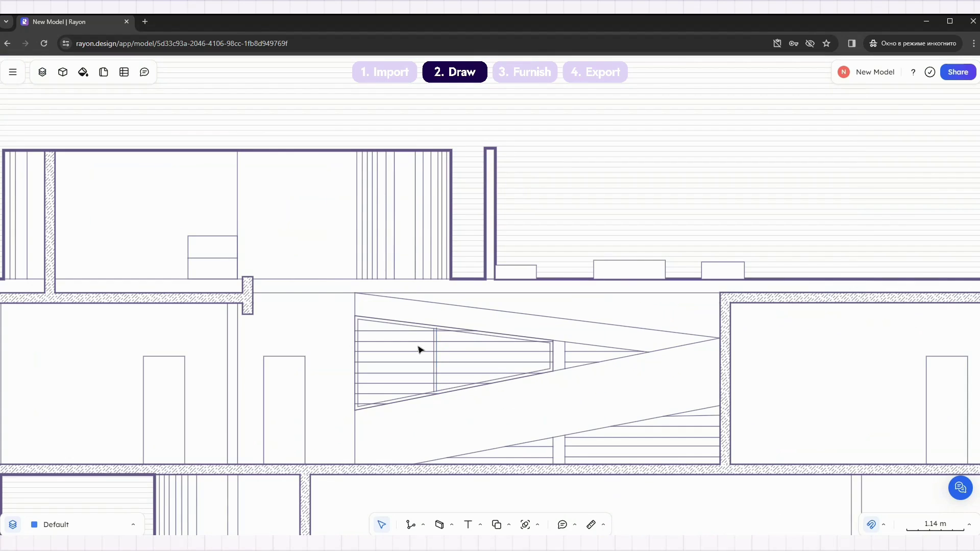
Trim the slat lines inside the window's left frame and the segments crossing the lower part of the mullion.
{"action": "left_click_drag", "start_coordinate": [338, 301], "coordinate": [512, 392]}
{"action": "scroll", "coordinate": [433, 368], "scroll_direction": "up", "scroll_amount": 6}
{"action": "left_click", "coordinate": [440, 335]}
{"action": "scroll", "coordinate": [441, 336], "scroll_direction": "down", "scroll_amount": 4}
{"action": "left_click_drag", "start_coordinate": [301, 257], "coordinate": [572, 419]}
{"action": "left_click", "coordinate": [523, 503]}
{"action": "left_click", "coordinate": [525, 449]}
{"action": "scroll", "coordinate": [326, 296], "scroll_direction": "up", "scroll_amount": 6}
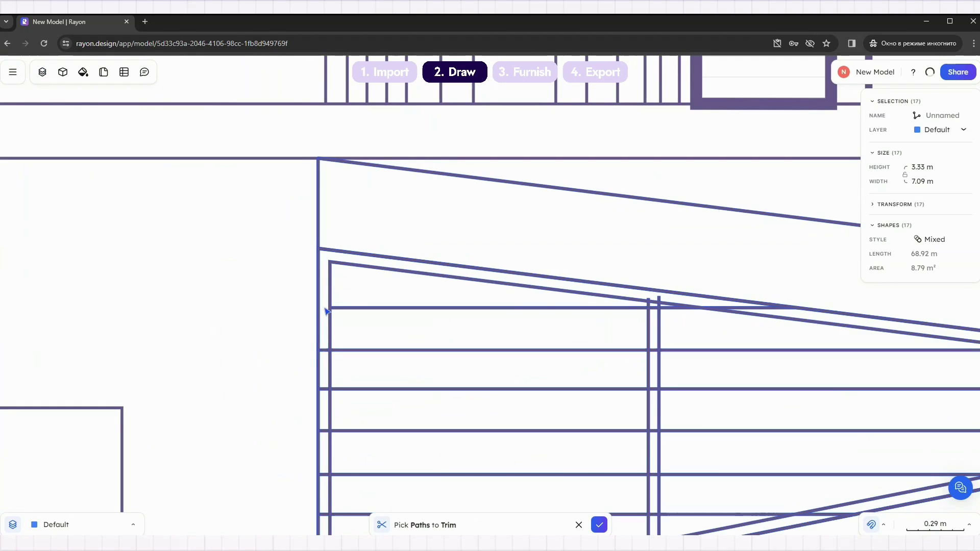
{"action": "left_click", "coordinate": [325, 349]}
{"action": "left_click_drag", "start_coordinate": [419, 496], "coordinate": [650, 447]}
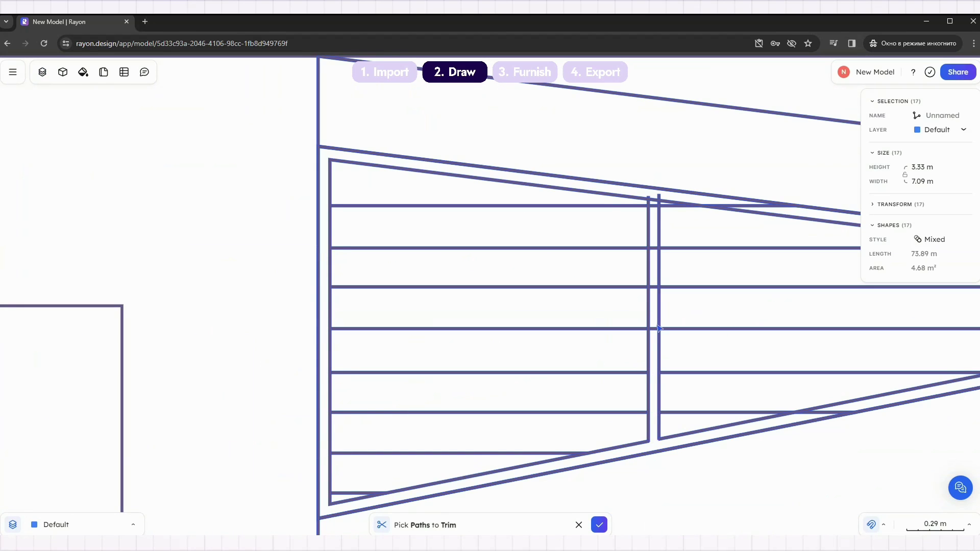
Trim the remaining line segments crossing the upper mullion and the right part of the window frame.
{"action": "scroll", "coordinate": [664, 189], "scroll_direction": "up", "scroll_amount": 5}
{"action": "mouse_move", "coordinate": [658, 330]}
{"action": "left_mouse_down"}
{"action": "mouse_move", "coordinate": [654, 205]}
{"action": "mouse_move", "coordinate": [617, 219]}
{"action": "left_mouse_up"}
{"action": "scroll", "coordinate": [617, 219], "scroll_direction": "down", "scroll_amount": 5}
{"action": "left_click", "coordinate": [654, 237]}
{"action": "scroll", "coordinate": [657, 327], "scroll_direction": "up", "scroll_amount": 3}
{"action": "left_click_drag", "start_coordinate": [657, 361], "coordinate": [562, 456]}
{"action": "middle_click_drag", "start_coordinate": [245, 518], "coordinate": [523, 366]}
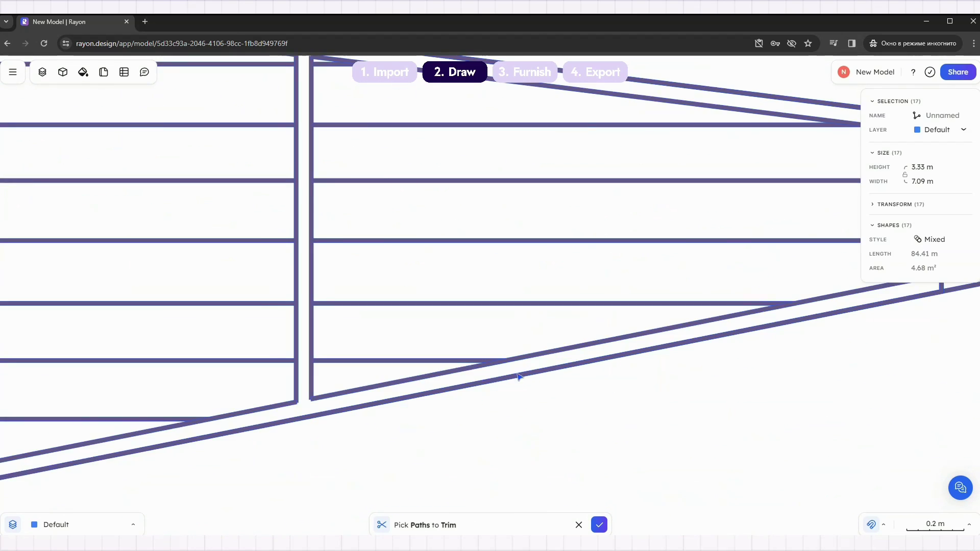
{"action": "scroll", "coordinate": [518, 375], "scroll_direction": "down", "scroll_amount": 5}
{"action": "key", "text": "Return"}
Select all eight horizontal slat lines in the window and set their stroke weight to 1 px.
{"action": "left_click", "coordinate": [530, 410]}
{"action": "left_click", "coordinate": [282, 412]}
{"action": "left_click", "coordinate": [287, 391], "text": "shift"}
{"action": "left_click", "coordinate": [292, 370], "text": "shift"}
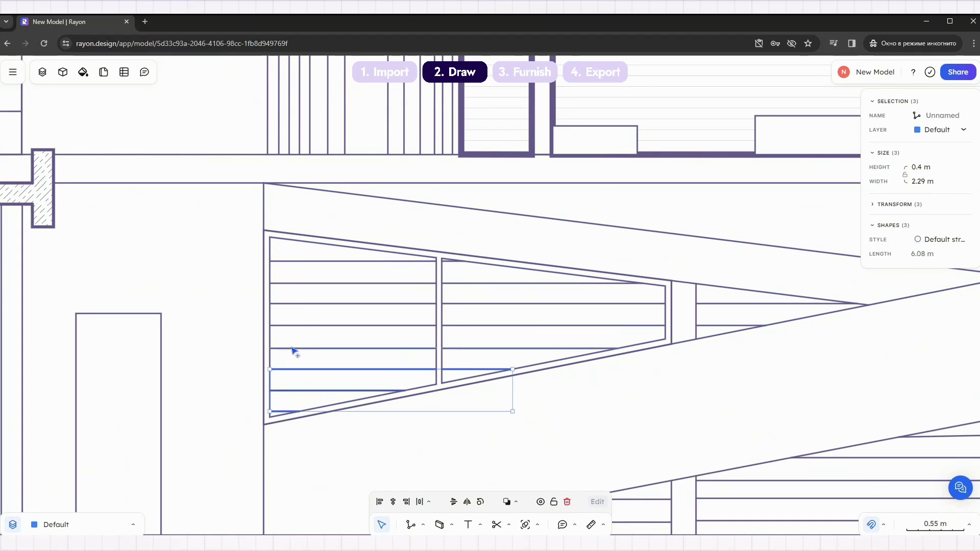
{"action": "left_click_drag", "start_coordinate": [294, 352], "coordinate": [321, 258]}
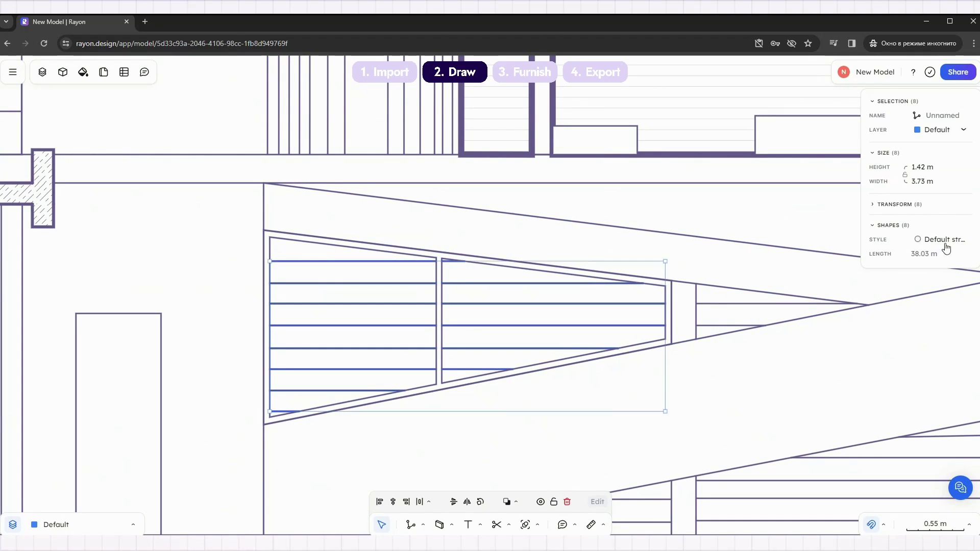
{"action": "left_click", "coordinate": [945, 245]}
{"action": "left_click", "coordinate": [789, 383]}
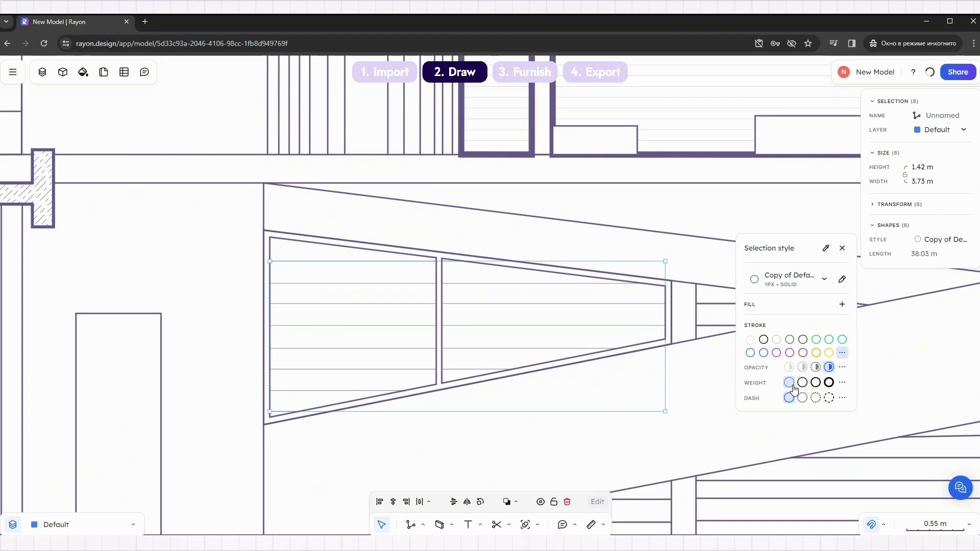
Name the slat lines' style Window Lines.
{"action": "left_click", "coordinate": [840, 282]}
{"action": "type", "text": "Window Lin"}
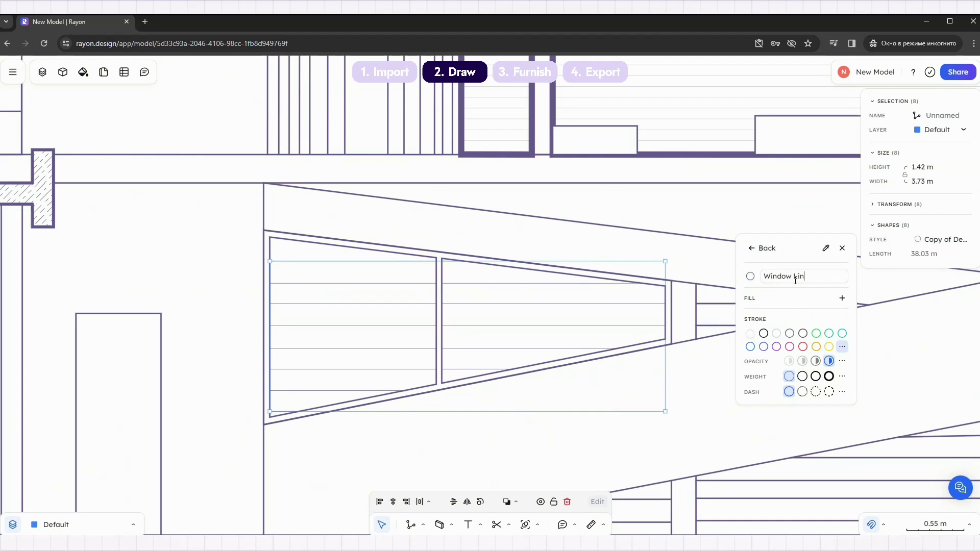
{"action": "type", "text": "es"}
{"action": "key", "text": "Return"}
{"action": "left_click", "coordinate": [687, 350]}
{"action": "scroll", "coordinate": [679, 367], "scroll_direction": "down", "scroll_amount": 3}
{"action": "middle_click_drag", "start_coordinate": [676, 378], "coordinate": [571, 324]}
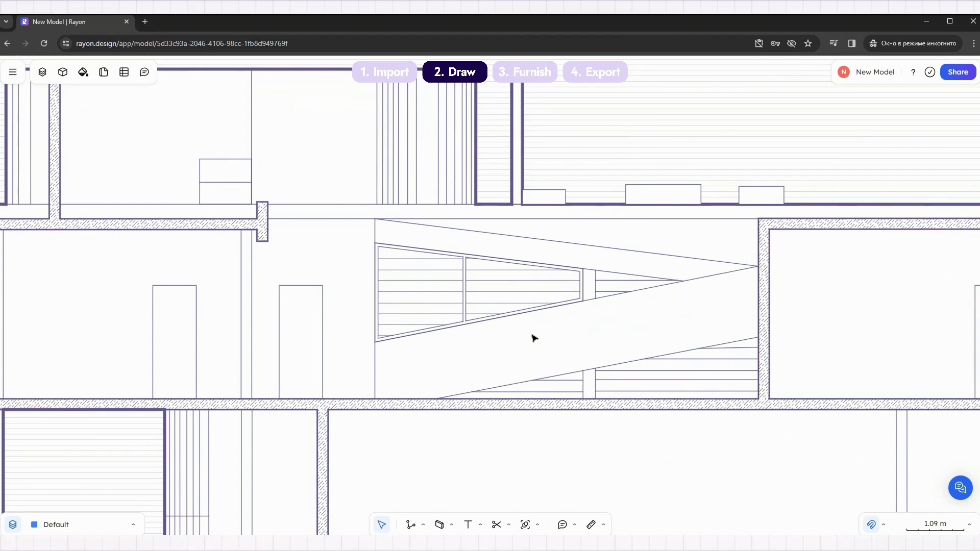
{"action": "scroll", "coordinate": [377, 278], "scroll_direction": "down", "scroll_amount": 3}
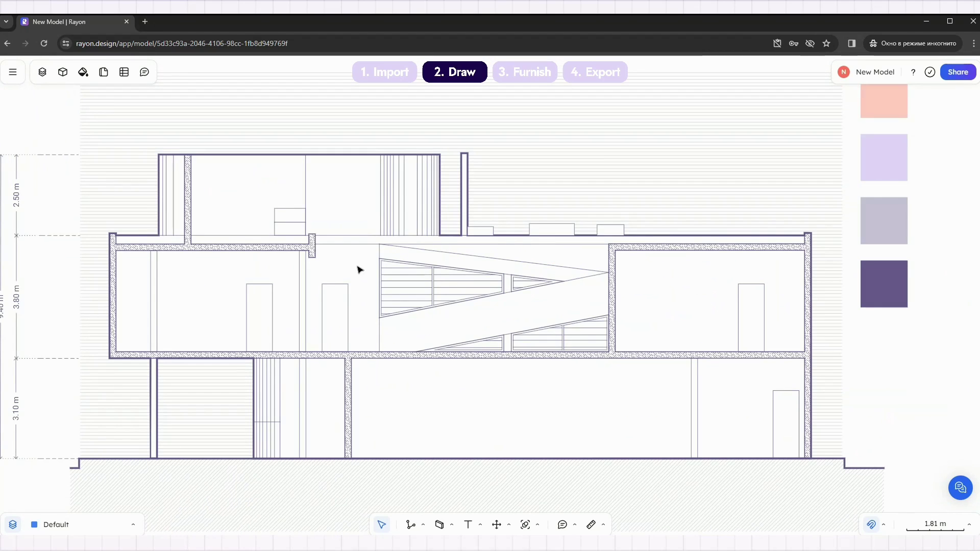
Set the line tool's active style to the third stroke weight preset and name it Fence.
{"action": "scroll", "coordinate": [359, 269], "scroll_direction": "up", "scroll_amount": 3}
{"action": "left_click", "coordinate": [411, 524]}
{"action": "left_click", "coordinate": [649, 525]}
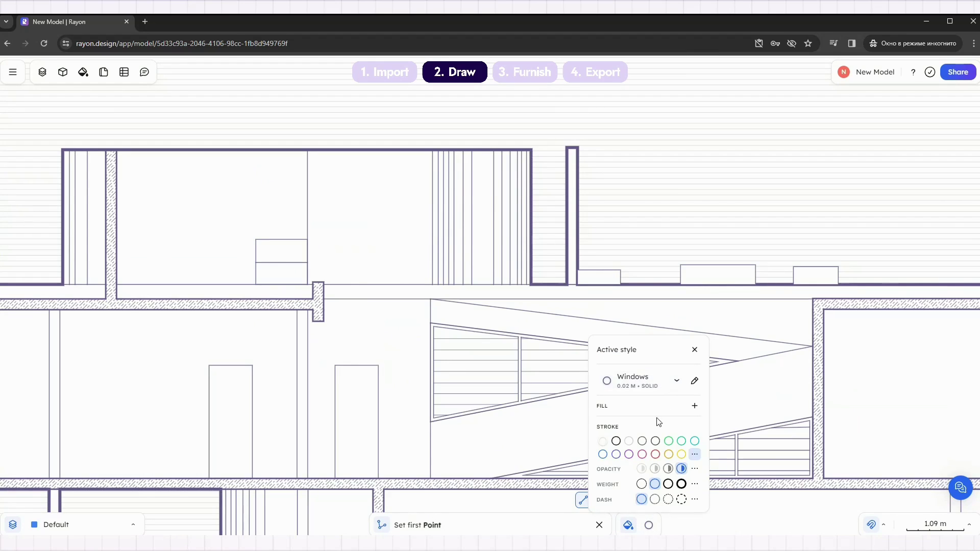
{"action": "left_click", "coordinate": [668, 485]}
{"action": "left_click", "coordinate": [695, 382]}
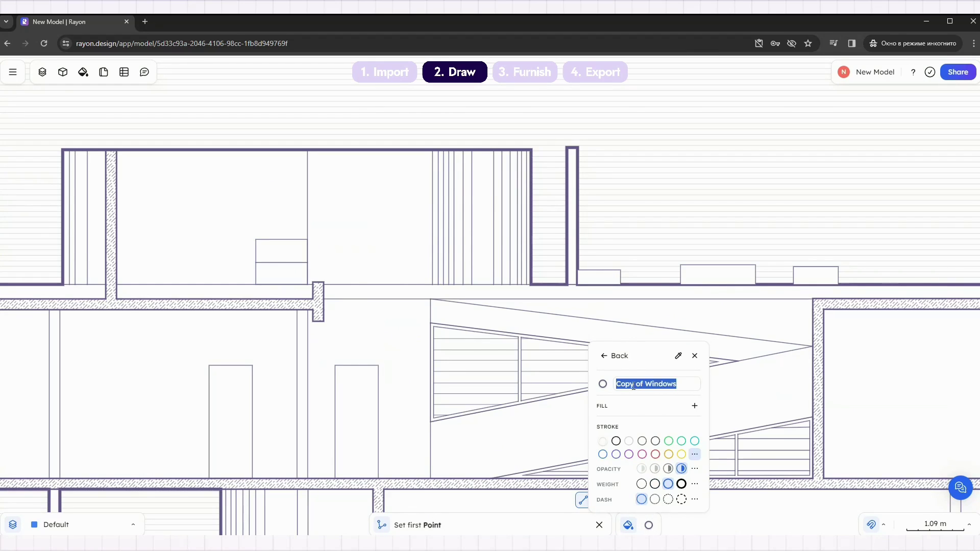
{"action": "type", "text": "Fence"}
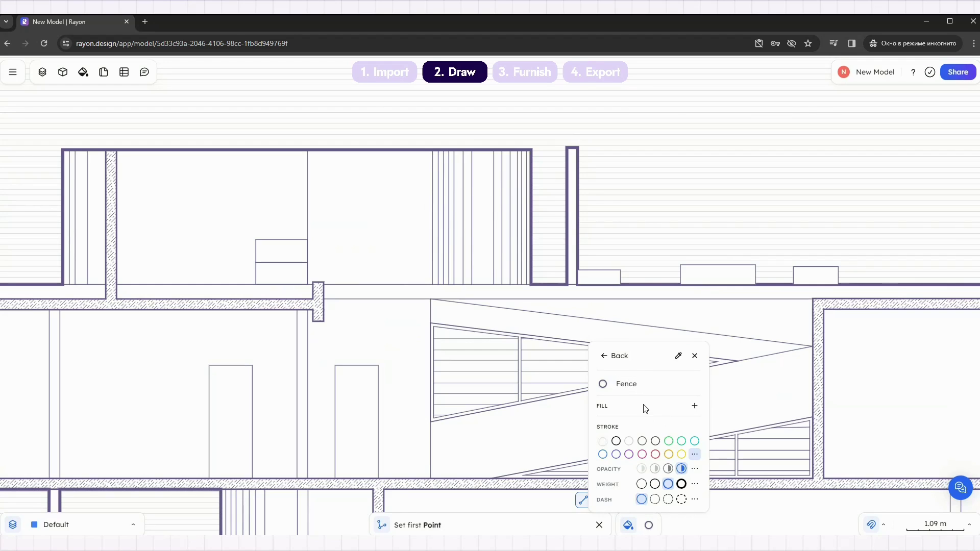
Draw the rectangular fence outline between the short wall stub and the top of the ramp.
{"action": "left_click", "coordinate": [583, 501]}
{"action": "left_click", "coordinate": [324, 298]}
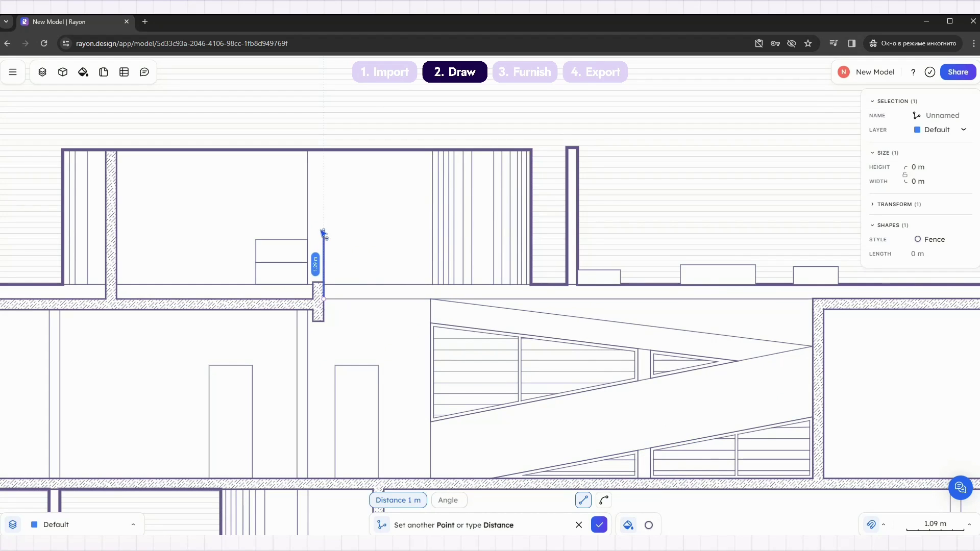
{"action": "left_click", "coordinate": [324, 235]}
{"action": "left_click", "coordinate": [432, 235]}
{"action": "left_click", "coordinate": [433, 298]}
{"action": "left_click", "coordinate": [324, 299]}
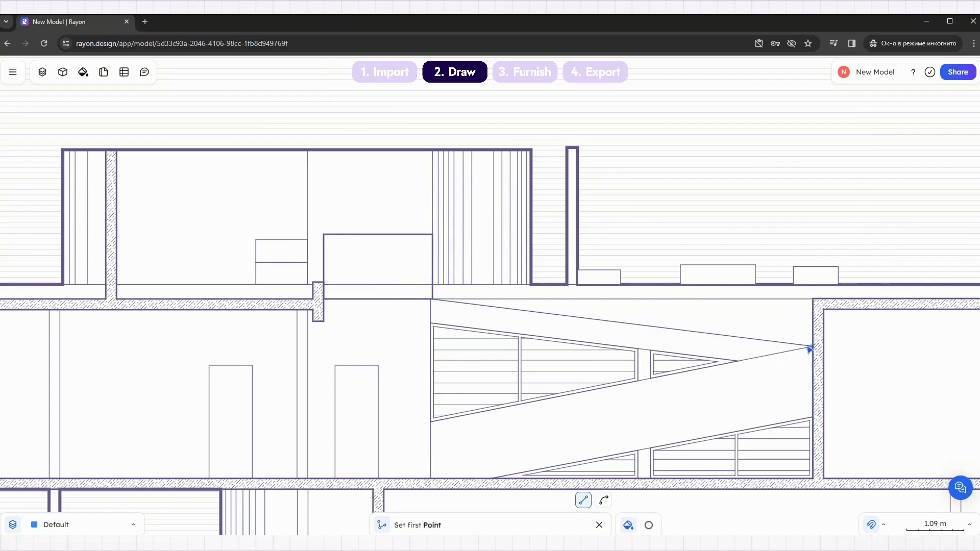
Draw the sloped fence outline above the ramp with vertical ends and a top edge parallel to it, closing along the ramp edge.
{"action": "left_click", "coordinate": [813, 345]}
{"action": "left_click", "coordinate": [813, 266]}
{"action": "left_click", "coordinate": [432, 235]}
{"action": "left_click", "coordinate": [433, 298]}
{"action": "left_click", "coordinate": [813, 346]}
{"action": "key", "text": "Return"}
Copy the ramp's sloped fence edge upward three times as evenly spaced parallel rails, then nudge the middle copy slightly upward.
{"action": "left_click", "coordinate": [526, 525]}
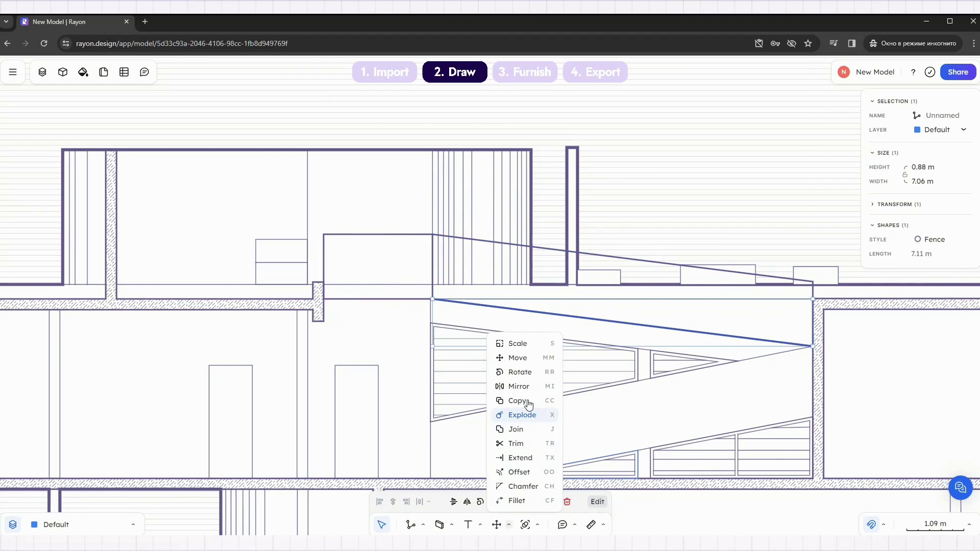
{"action": "left_click", "coordinate": [525, 401]}
{"action": "scroll", "coordinate": [424, 271], "scroll_direction": "up", "scroll_amount": 5}
{"action": "left_click", "coordinate": [447, 348]}
{"action": "left_click", "coordinate": [447, 308]}
{"action": "left_click", "coordinate": [447, 266]}
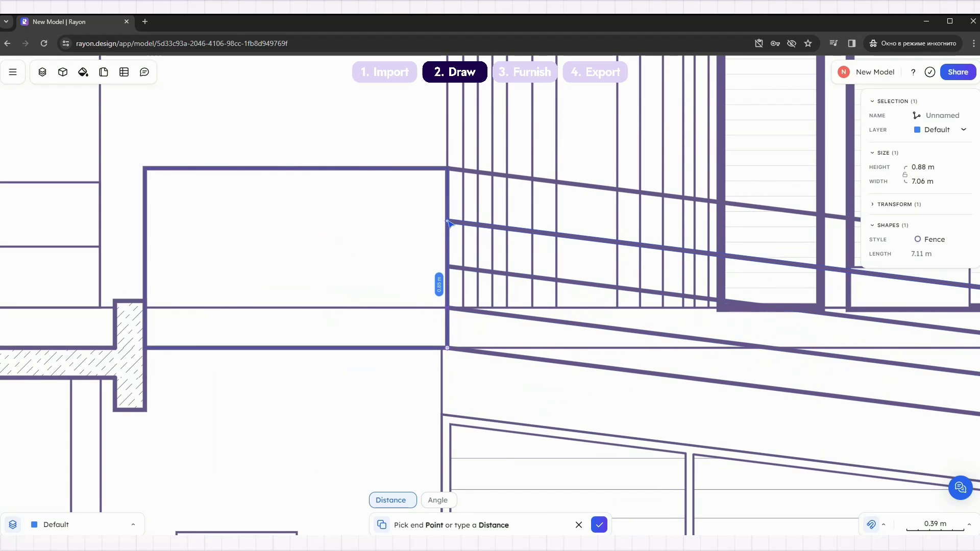
{"action": "left_click", "coordinate": [447, 216]}
{"action": "left_click", "coordinate": [600, 525]}
{"action": "left_click", "coordinate": [461, 268]}
{"action": "left_click_drag", "start_coordinate": [480, 271], "coordinate": [480, 265]}
{"action": "scroll", "coordinate": [448, 262], "scroll_direction": "up", "scroll_amount": 5}
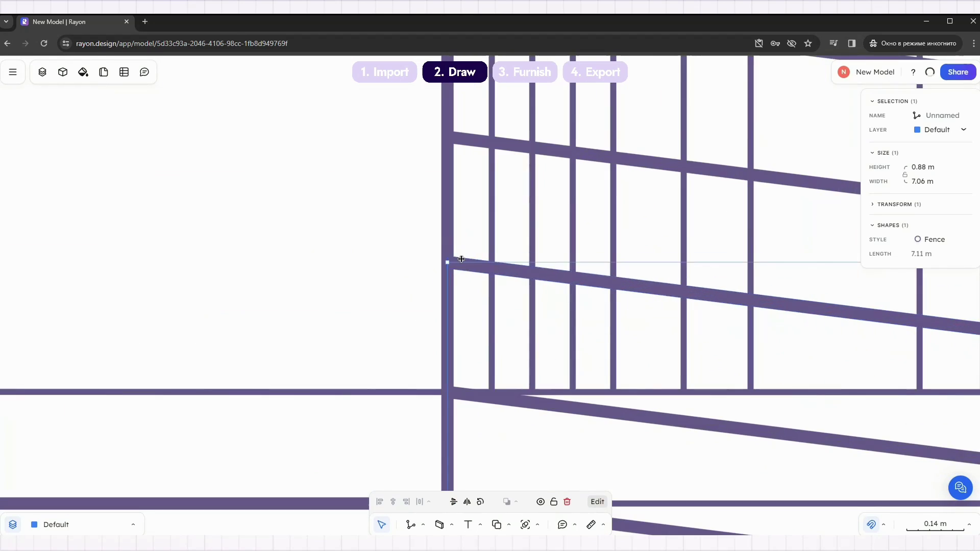
Draw three horizontal rails across the rectangular fence, running from the starts of the sloped rails to the opposite vertical edge.
{"action": "scroll", "coordinate": [456, 259], "scroll_direction": "down", "scroll_amount": 6}
{"action": "left_click", "coordinate": [454, 293]}
{"action": "left_click", "coordinate": [236, 294]}
{"action": "key", "text": "Return"}
{"action": "left_click", "coordinate": [455, 260]}
{"action": "left_click", "coordinate": [236, 260]}
{"action": "left_click", "coordinate": [455, 227]}
{"action": "left_click", "coordinate": [236, 227]}
{"action": "key", "text": "Return"}
{"action": "key", "text": "Escape"}
{"action": "scroll", "coordinate": [286, 245], "scroll_direction": "down", "scroll_amount": 8}
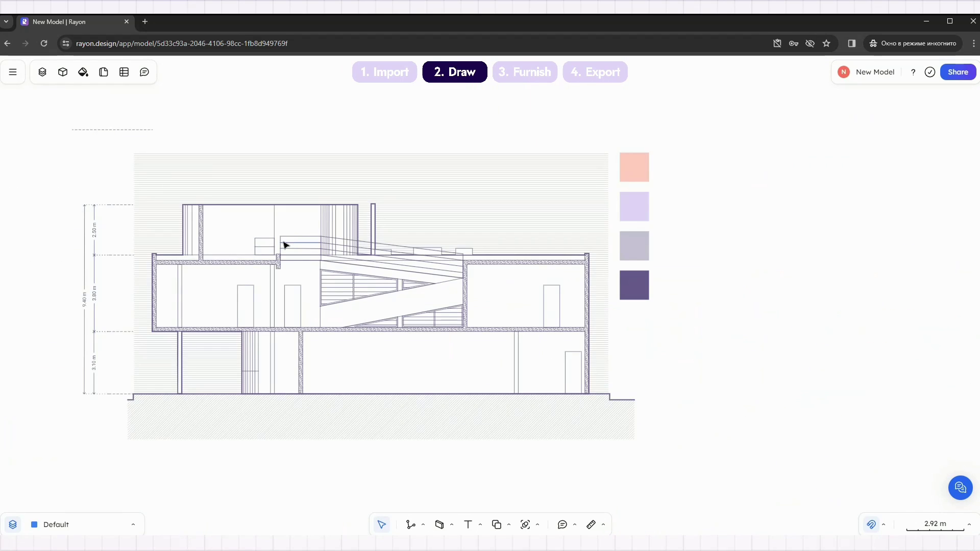
Select a horizontal rail of the rectangular fence and open its style.
{"action": "scroll", "coordinate": [305, 236], "scroll_direction": "up", "scroll_amount": 4}
{"action": "left_click", "coordinate": [304, 238]}
{"action": "left_click", "coordinate": [938, 240]}
Create a new shape style named Wall Hatch.
{"action": "left_click", "coordinate": [83, 72]}
{"action": "left_click", "coordinate": [131, 103]}
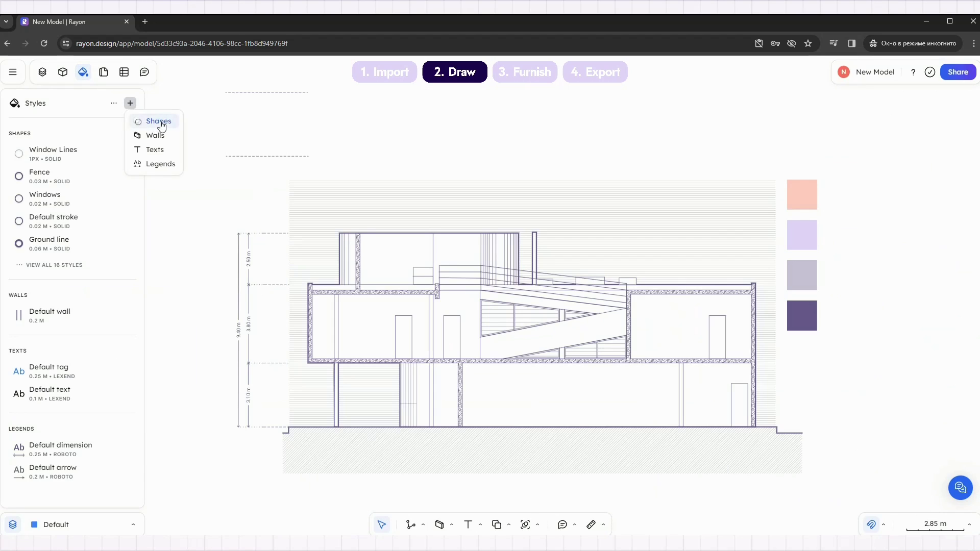
{"action": "left_click", "coordinate": [155, 121]}
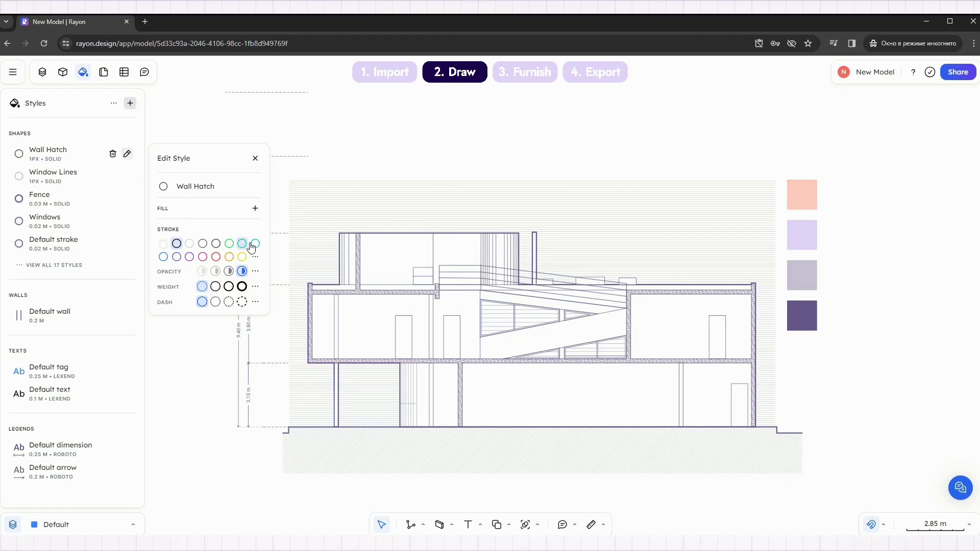
Give the Wall Hatch style a Terrazzo texture fill and adjust the texture's image settings.
{"action": "left_click", "coordinate": [254, 209]}
{"action": "left_click", "coordinate": [194, 223]}
{"action": "left_click", "coordinate": [207, 241]}
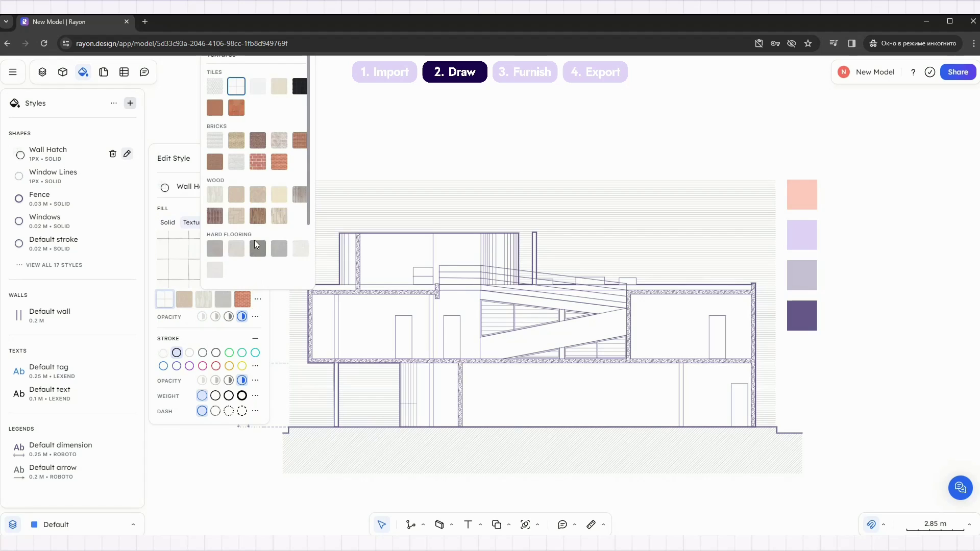
{"action": "left_click", "coordinate": [235, 239]}
{"action": "left_click", "coordinate": [234, 240]}
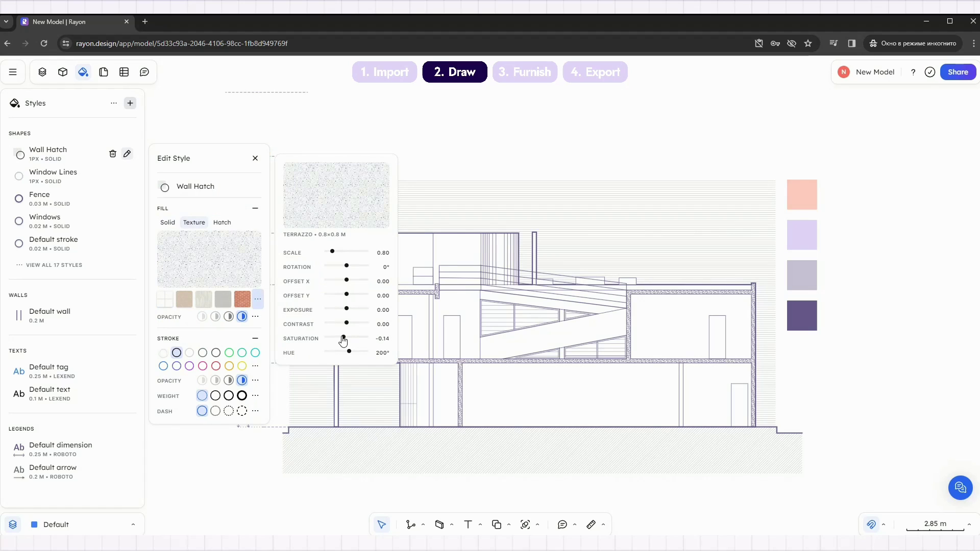
{"action": "left_click_drag", "start_coordinate": [349, 311], "coordinate": [348, 313]}
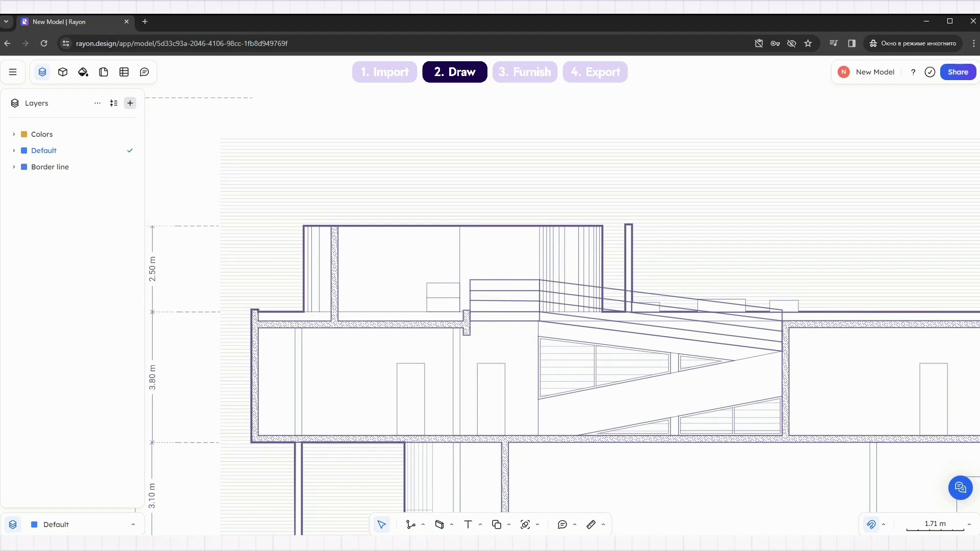
Draw a 0.8 by 2.5 m Wall Hatch rectangle between the upper volume's outer edge and the adjacent cut wall.
{"action": "left_click", "coordinate": [423, 525]}
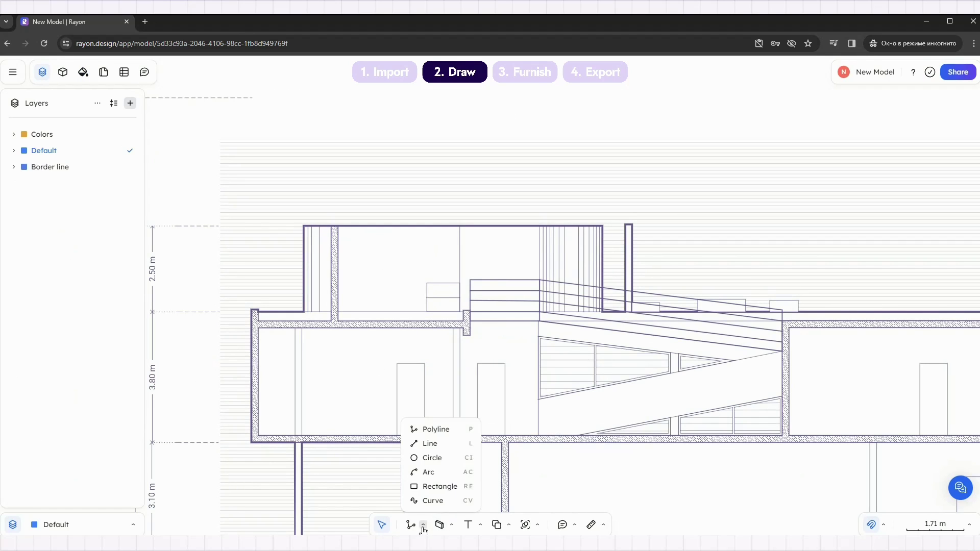
{"action": "left_click", "coordinate": [435, 491]}
{"action": "left_click", "coordinate": [303, 226]}
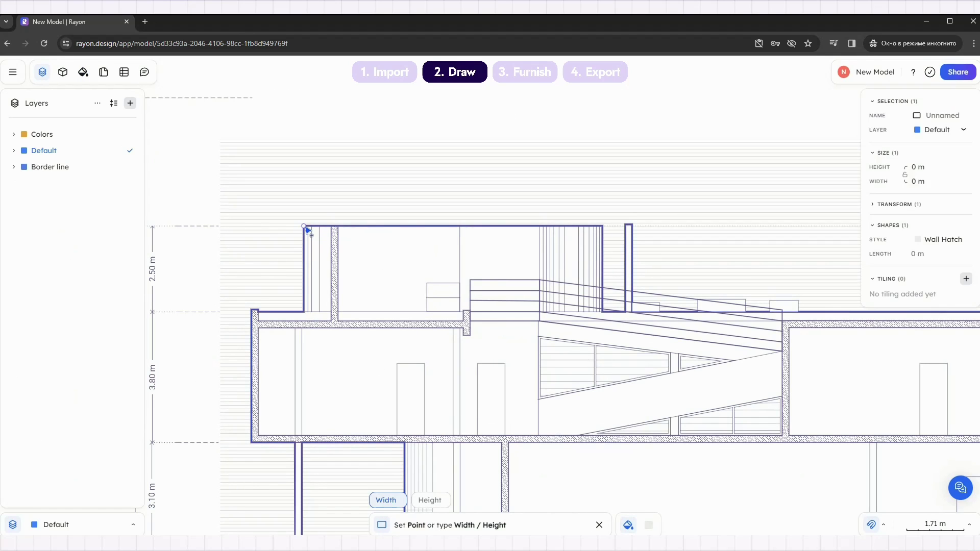
{"action": "left_click", "coordinate": [332, 312]}
Set the Wall Hatch texture fill to the third opacity preset.
{"action": "left_click", "coordinate": [942, 240]}
{"action": "left_click", "coordinate": [842, 280]}
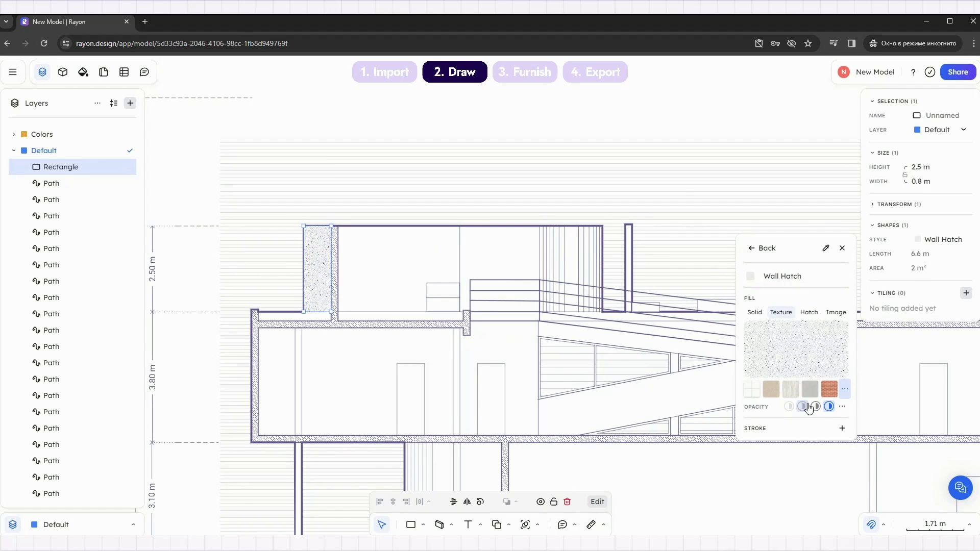
{"action": "left_click", "coordinate": [816, 406]}
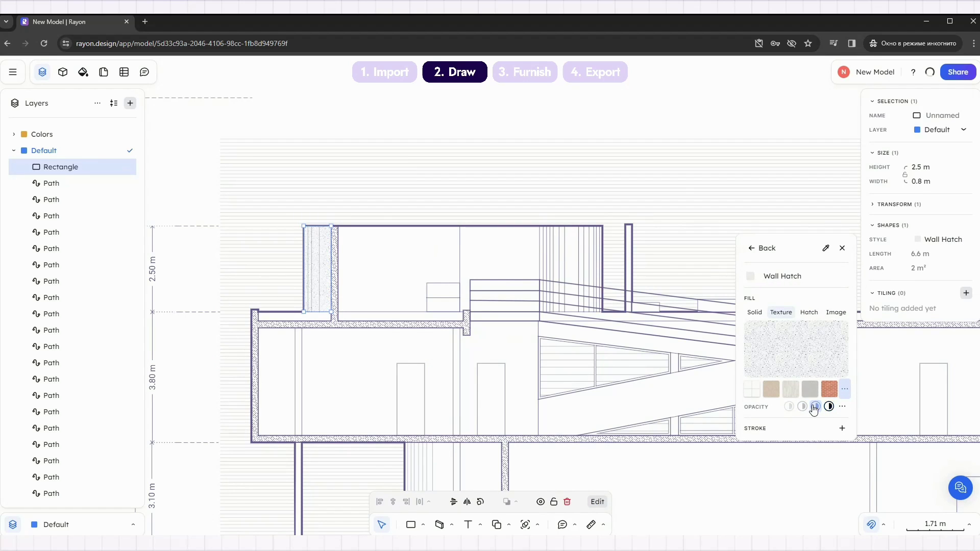
Draw a Wall Hatch rectangle over the rest of the upper volume, from the cut wall to its far edge.
{"action": "left_click", "coordinate": [410, 527]}
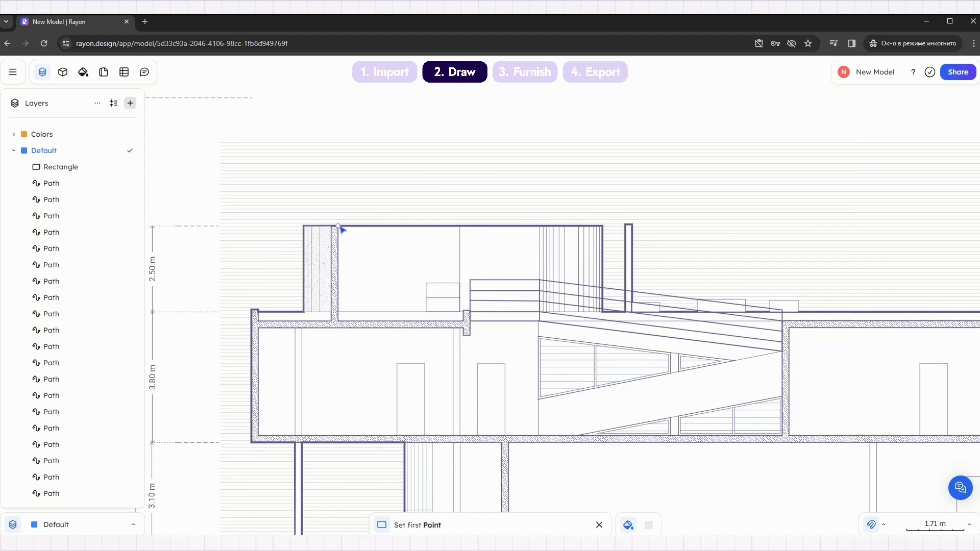
{"action": "left_click", "coordinate": [338, 226]}
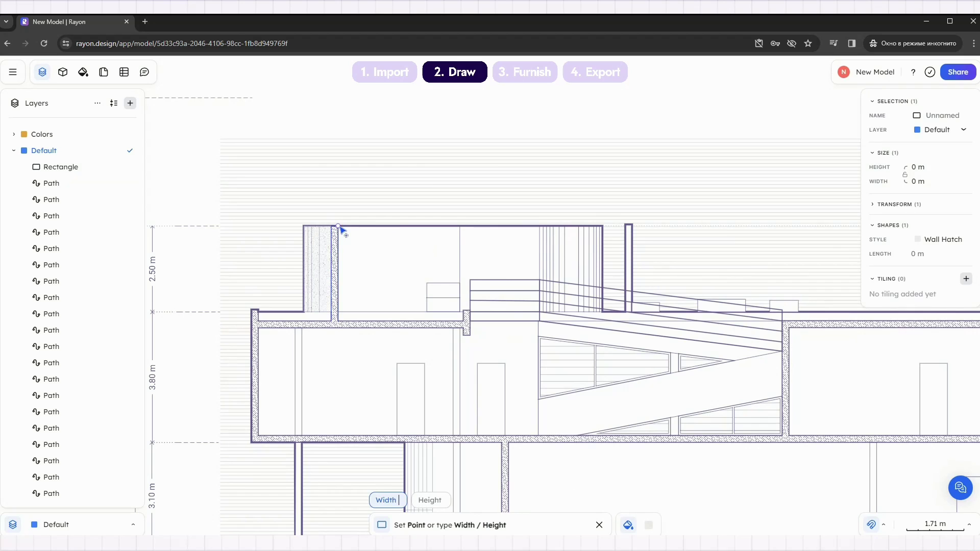
{"action": "left_click", "coordinate": [603, 311]}
{"action": "left_click", "coordinate": [346, 387]}
Create a layer named Walls Hatch and place it directly below the Default layer.
{"action": "left_click", "coordinate": [130, 103]}
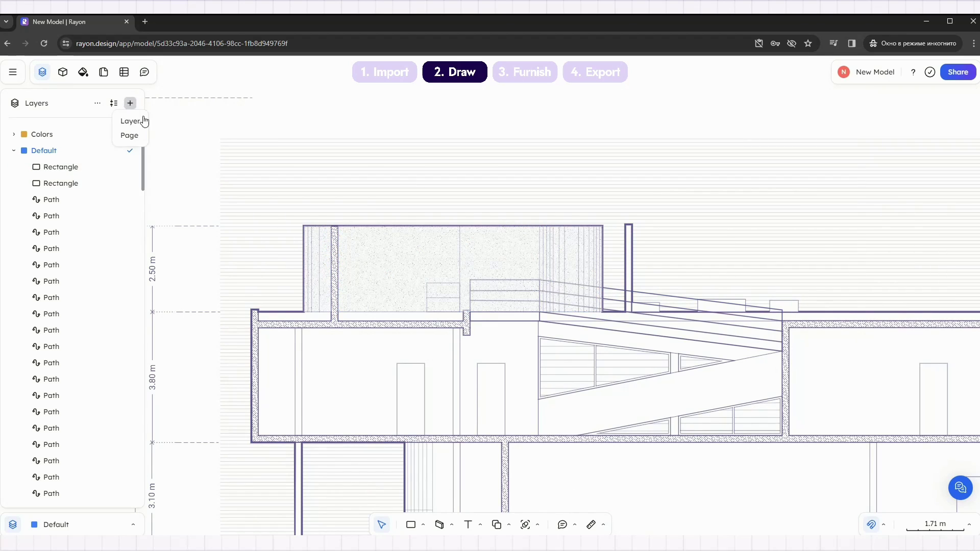
{"action": "left_click", "coordinate": [127, 120]}
{"action": "double_click", "coordinate": [57, 135]}
{"action": "type", "text": "Walls Ha"}
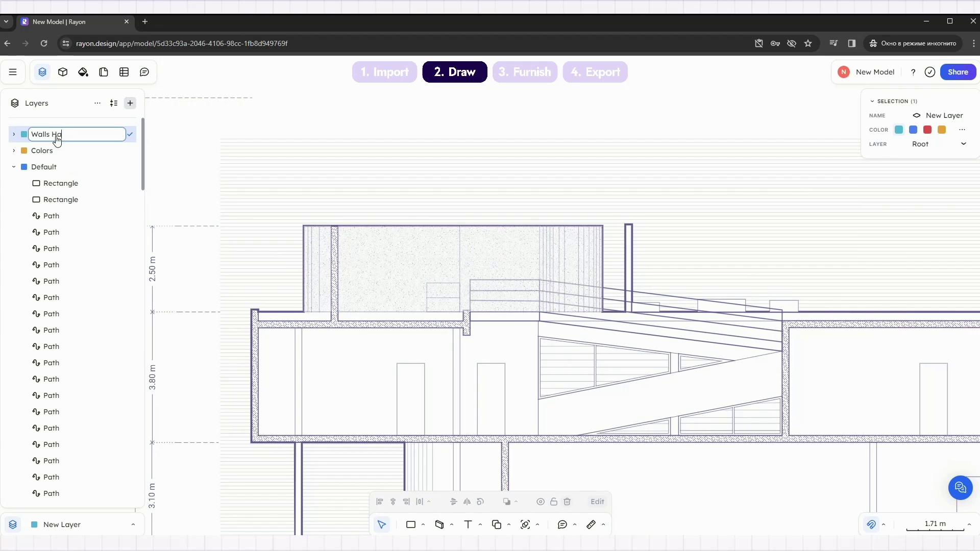
{"action": "type", "text": "tch"}
{"action": "key", "text": "Return"}
{"action": "left_click", "coordinate": [13, 167]}
{"action": "left_click_drag", "start_coordinate": [45, 137], "coordinate": [45, 178]}
Move both hatch rectangles of the upper volume to the Walls Hatch layer and collapse the layer list.
{"action": "left_click", "coordinate": [329, 269]}
{"action": "left_click", "coordinate": [950, 130]}
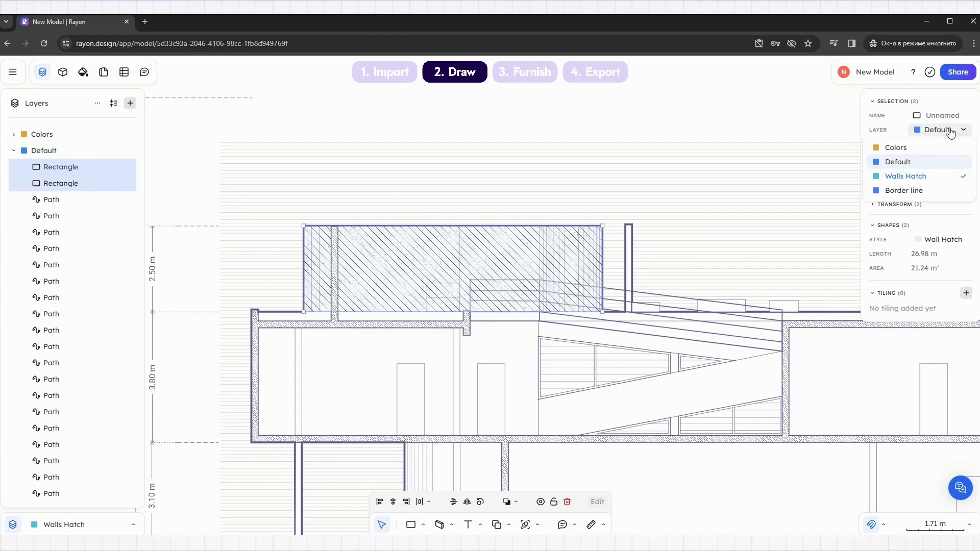
{"action": "left_click", "coordinate": [910, 179]}
{"action": "left_click", "coordinate": [455, 391]}
{"action": "scroll", "coordinate": [456, 391], "scroll_direction": "down", "scroll_amount": 1}
{"action": "left_click", "coordinate": [114, 103]}
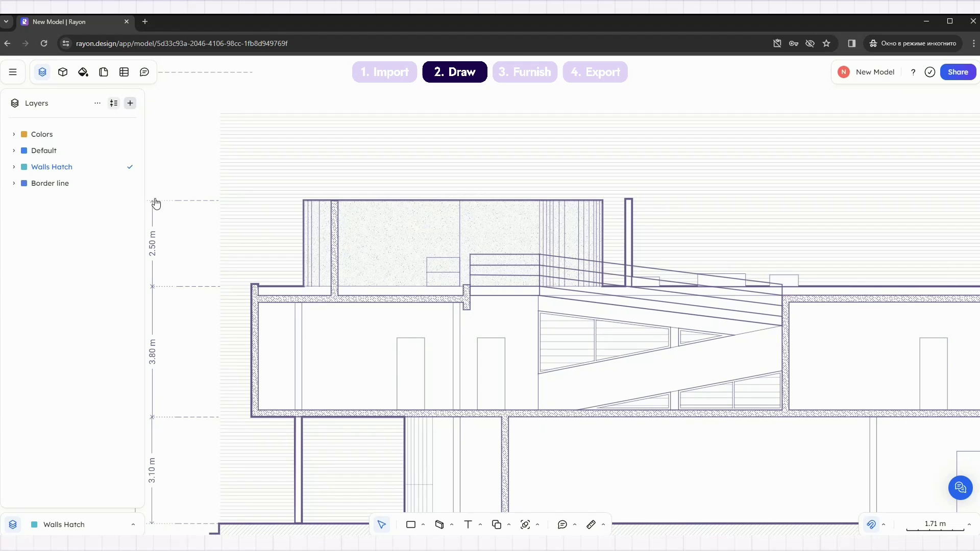
Draw three Wall Hatch rectangles along the strip between the roof line and the upper slab, up to the far parapet.
{"action": "left_click", "coordinate": [411, 526]}
{"action": "left_click_drag", "start_coordinate": [259, 287], "coordinate": [332, 299]}
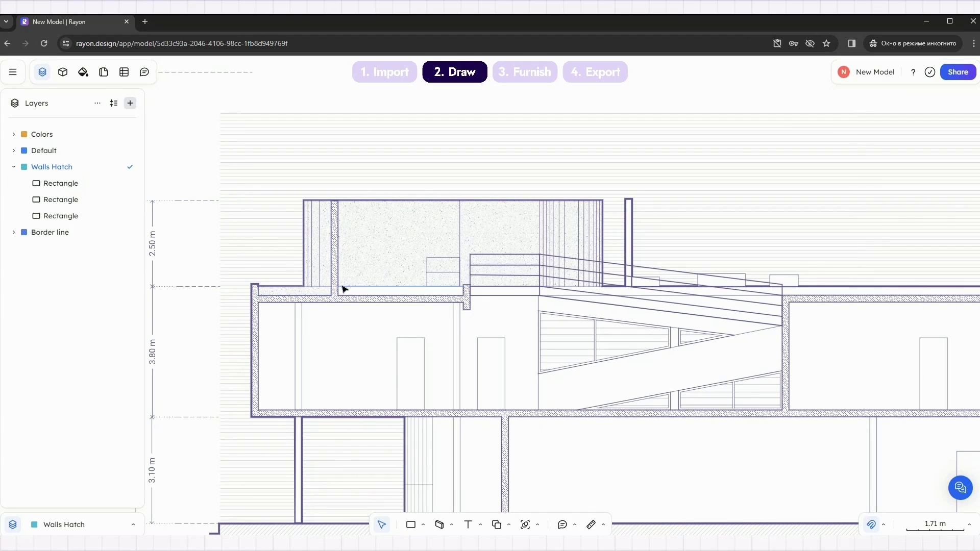
{"action": "key", "text": "r"}
{"action": "left_click", "coordinate": [339, 287]}
{"action": "left_click", "coordinate": [464, 296]}
{"action": "left_click", "coordinate": [471, 287]}
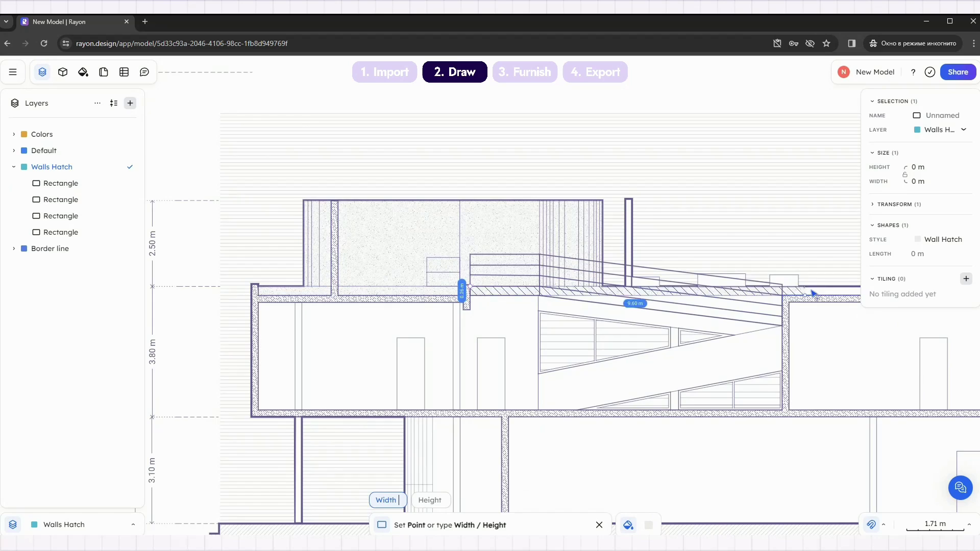
{"action": "middle_click_drag", "start_coordinate": [837, 289], "coordinate": [355, 310]}
{"action": "left_click", "coordinate": [507, 318]}
Draw Wall Hatch rectangles over the first two low boxes on the roof beside the tall post.
{"action": "key", "text": "r"}
{"action": "middle_click_drag", "start_coordinate": [256, 297], "coordinate": [430, 308]}
{"action": "left_click", "coordinate": [324, 309]}
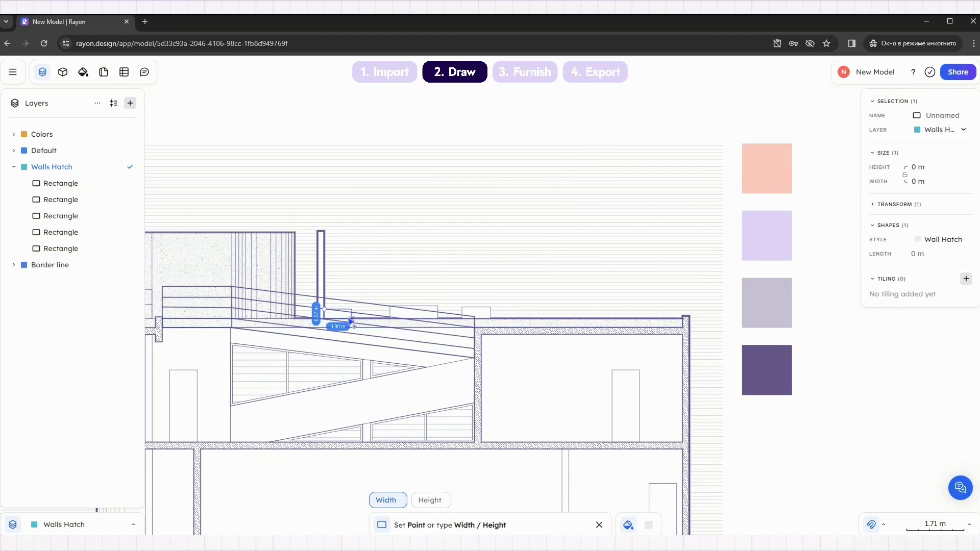
{"action": "left_click", "coordinate": [351, 321]}
{"action": "left_click", "coordinate": [390, 306]}
{"action": "left_click", "coordinate": [438, 319]}
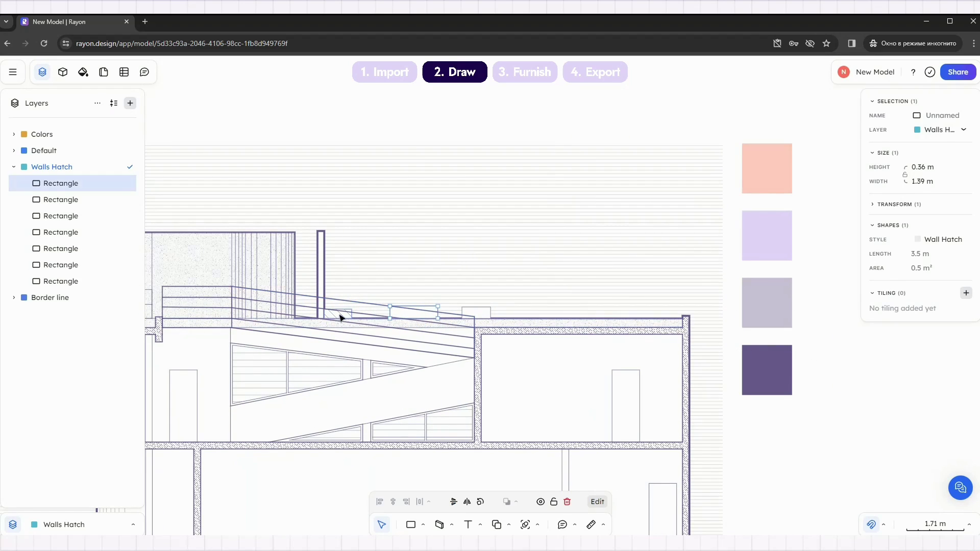
Cover the third roof box with a 0.83 by 0.33 m Wall Hatch rectangle on the Walls Hatch layer.
{"action": "left_click", "coordinate": [476, 312]}
{"action": "left_click", "coordinate": [939, 130]}
{"action": "left_click", "coordinate": [914, 175]}
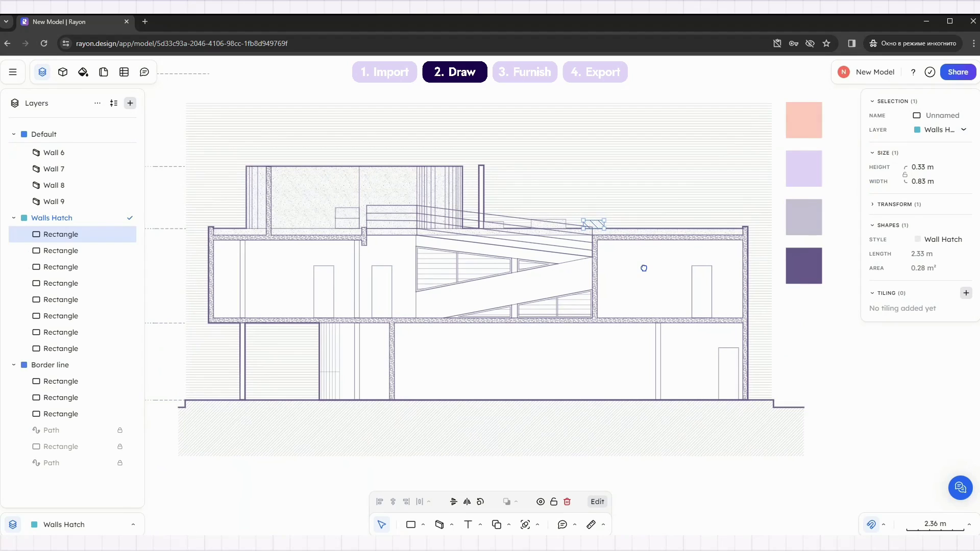
Trace a Wall Hatch polyline around the middle-floor wall beside the ramp, following the slab and the short wall stub.
{"action": "scroll", "coordinate": [422, 258], "scroll_direction": "up", "scroll_amount": 3}
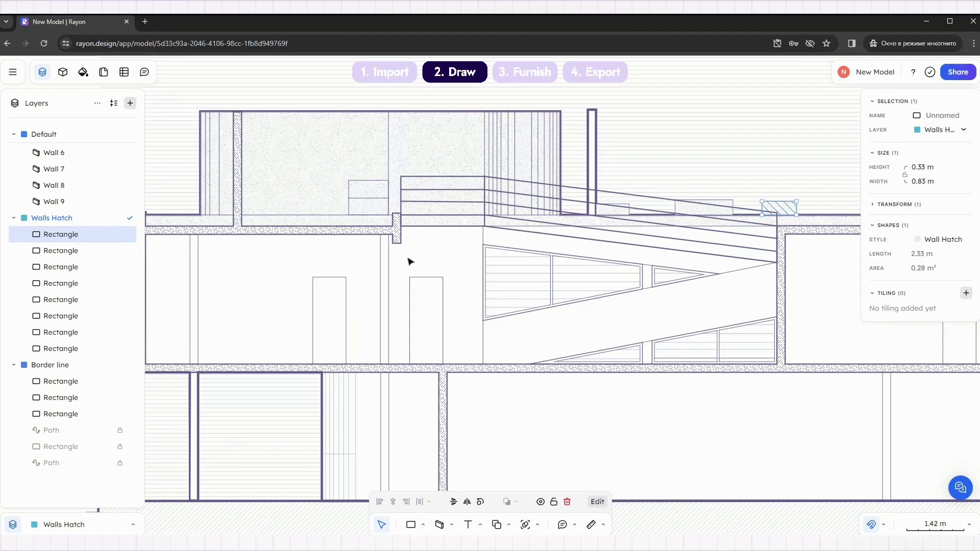
{"action": "left_click", "coordinate": [422, 525]}
{"action": "left_click", "coordinate": [439, 435]}
{"action": "left_click", "coordinate": [389, 235]}
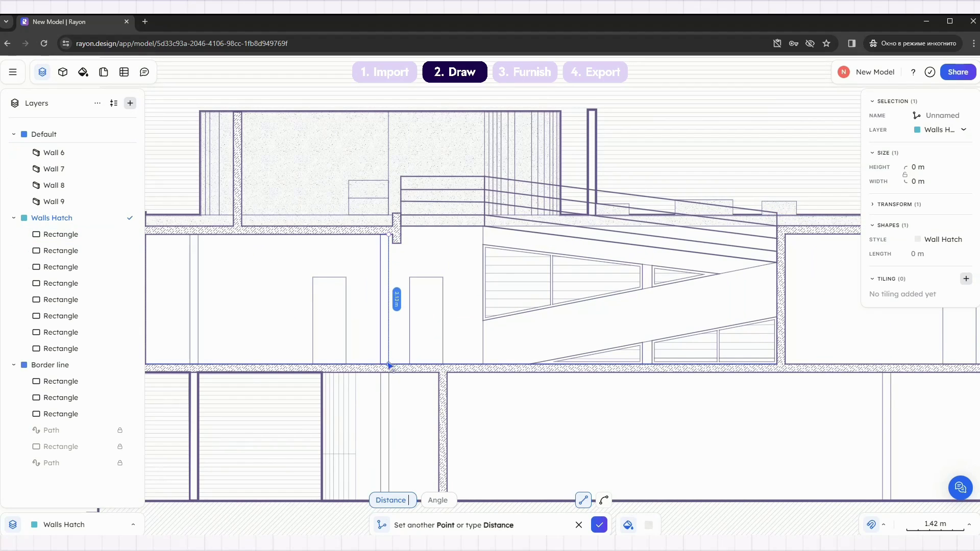
{"action": "left_click", "coordinate": [389, 364]}
{"action": "left_click", "coordinate": [483, 364]}
{"action": "left_click", "coordinate": [483, 226]}
{"action": "left_click", "coordinate": [397, 226]}
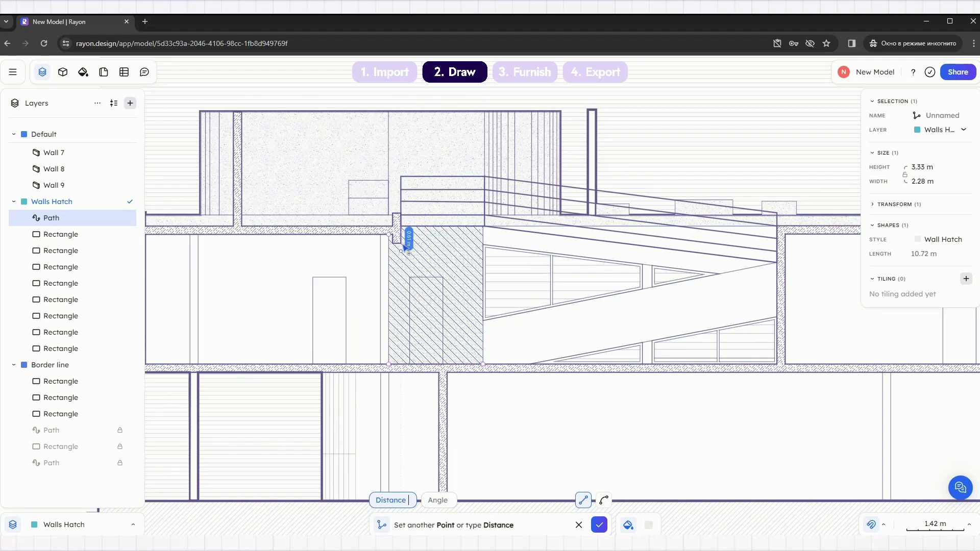
{"action": "scroll", "coordinate": [389, 242], "scroll_direction": "up", "scroll_amount": 8}
{"action": "left_click", "coordinate": [405, 250]}
{"action": "left_click", "coordinate": [405, 212]}
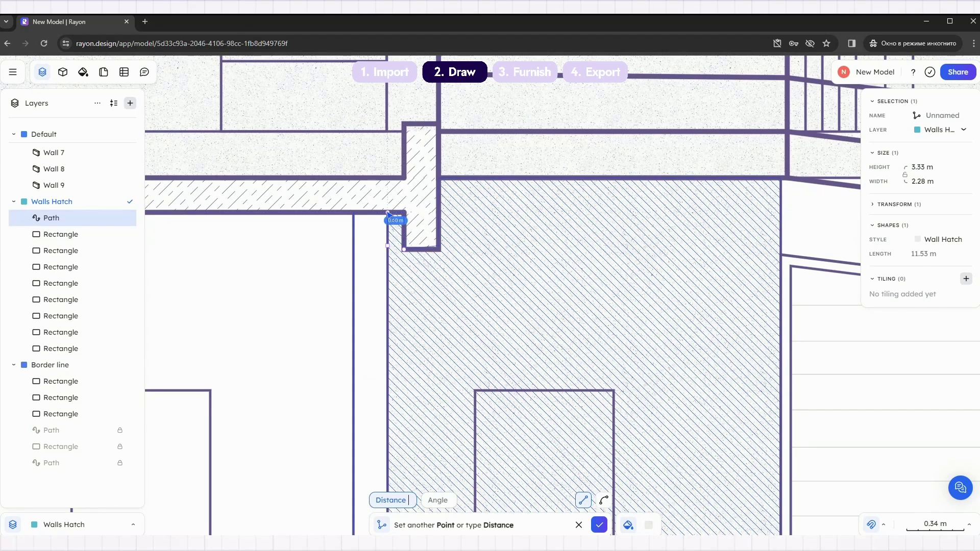
{"action": "left_click", "coordinate": [389, 212]}
{"action": "scroll", "coordinate": [345, 257], "scroll_direction": "down", "scroll_amount": 10}
{"action": "left_click", "coordinate": [552, 361]}
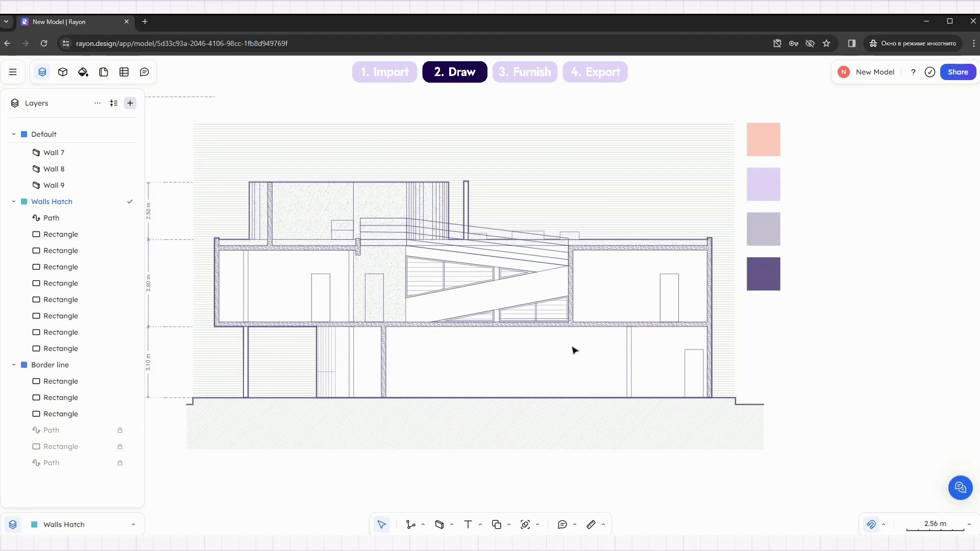
Create a shape style named Glass with the saved grey as solid fill, the second opacity preset and no stroke.
{"action": "middle_click_drag", "start_coordinate": [429, 360], "coordinate": [438, 344]}
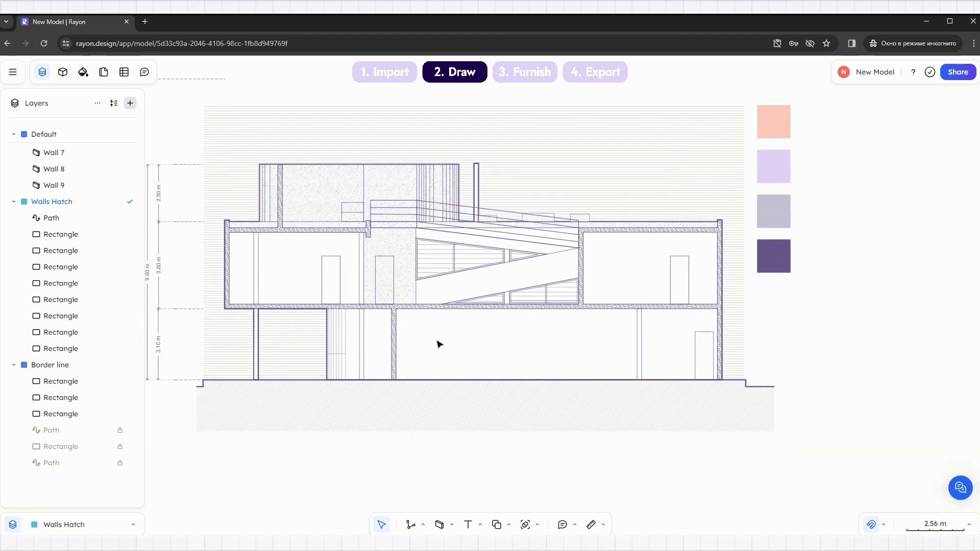
{"action": "left_click", "coordinate": [87, 75]}
{"action": "left_click", "coordinate": [131, 103]}
{"action": "left_click", "coordinate": [156, 120]}
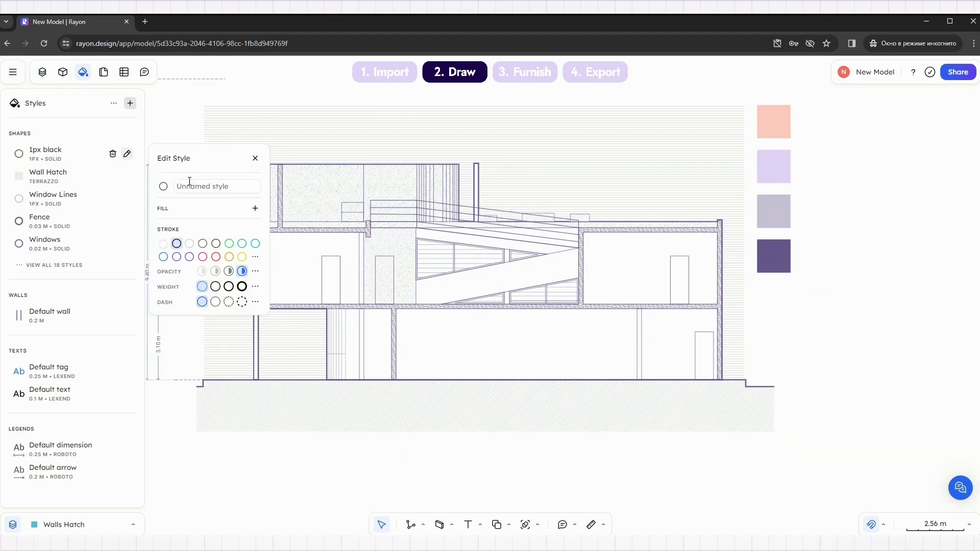
{"action": "left_click", "coordinate": [255, 209]}
{"action": "left_click", "coordinate": [255, 250]}
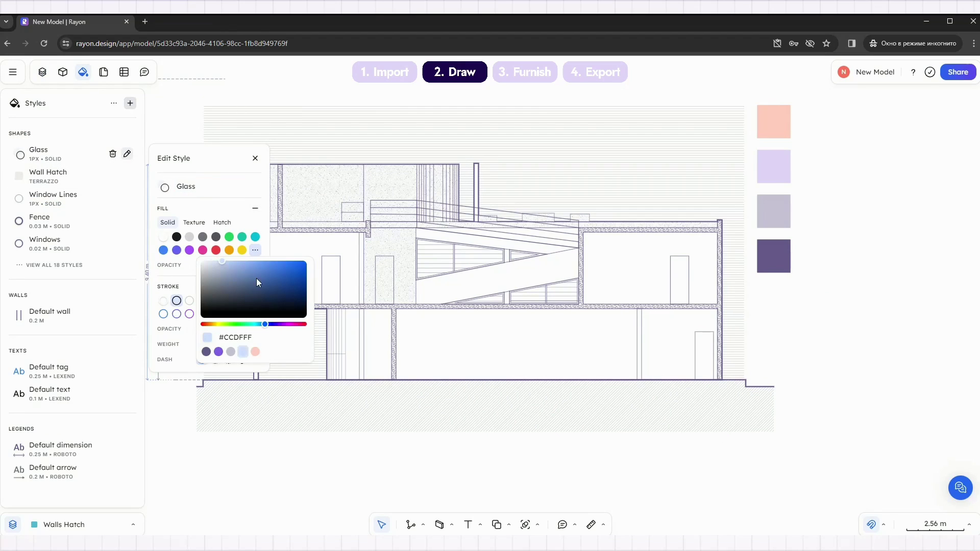
{"action": "left_click", "coordinate": [230, 352]}
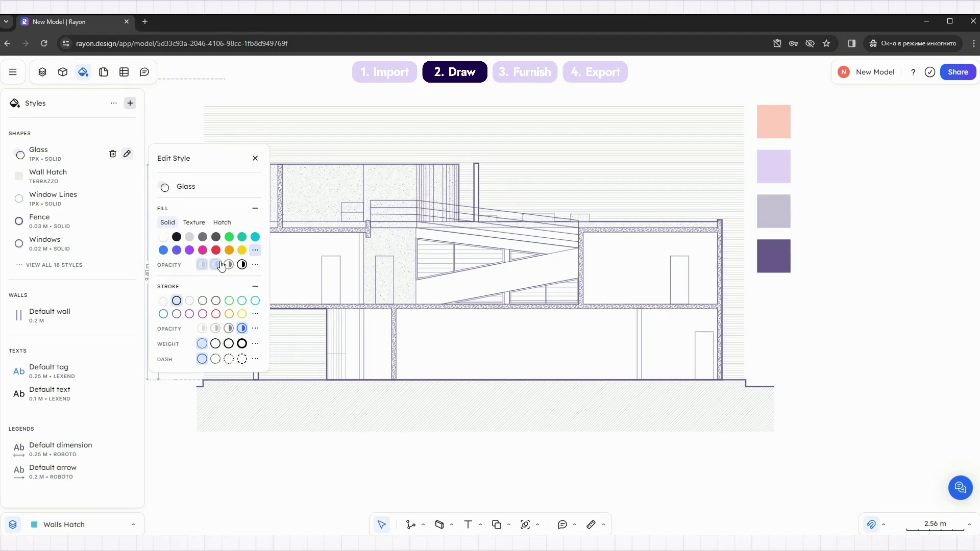
{"action": "left_click", "coordinate": [255, 287]}
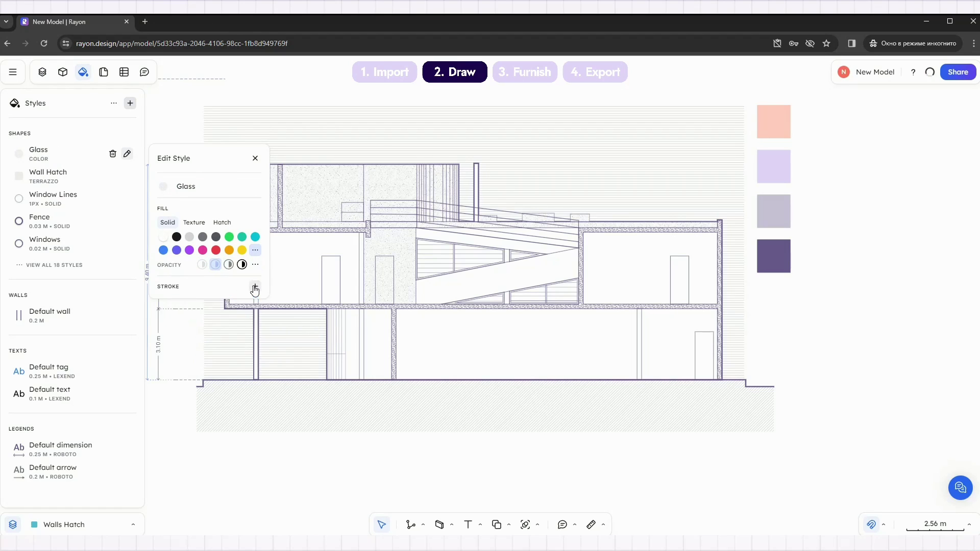
Draw a Glass rectangle 1.42 m wide and 3.1 m high over the ground-floor glazing beside the recessed entrance.
{"action": "scroll", "coordinate": [336, 347], "scroll_direction": "up", "scroll_amount": 3}
{"action": "left_click", "coordinate": [424, 528]}
{"action": "left_click", "coordinate": [432, 451]}
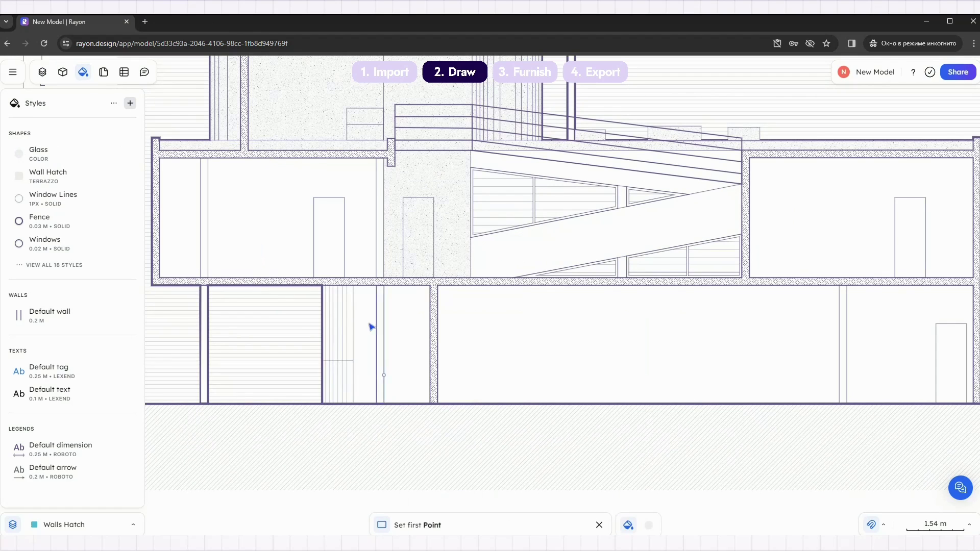
{"action": "left_click", "coordinate": [323, 286]}
{"action": "left_click", "coordinate": [377, 403]}
Trace a closed Glass polyline over the first pane of the upper ramp window, 1.57 m wide and 1.7 m high.
{"action": "scroll", "coordinate": [501, 167], "scroll_direction": "up", "scroll_amount": 3}
{"action": "middle_click_drag", "start_coordinate": [501, 167], "coordinate": [350, 254]}
{"action": "scroll", "coordinate": [348, 253], "scroll_direction": "up", "scroll_amount": 3}
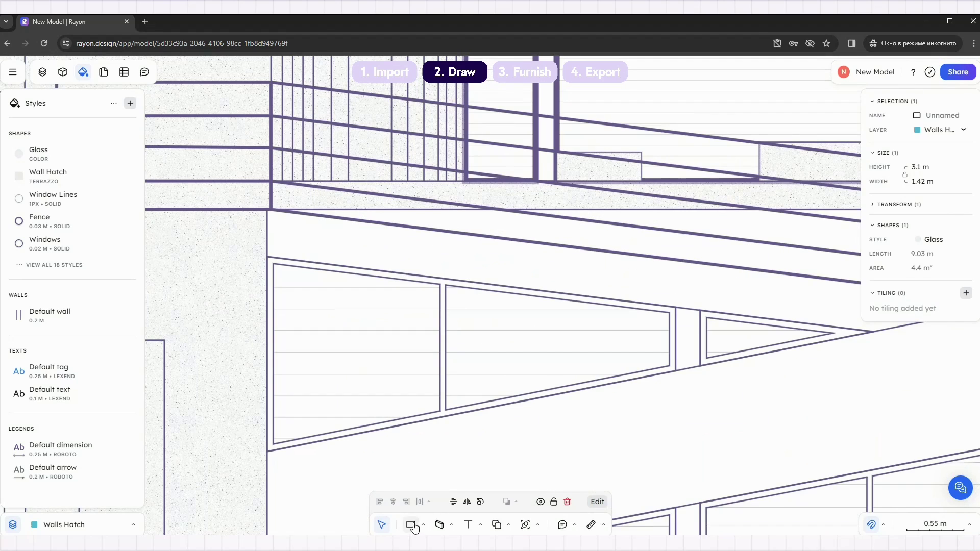
{"action": "left_click", "coordinate": [423, 526]}
{"action": "left_click", "coordinate": [432, 426]}
{"action": "left_click", "coordinate": [273, 263]}
{"action": "left_click", "coordinate": [440, 284]}
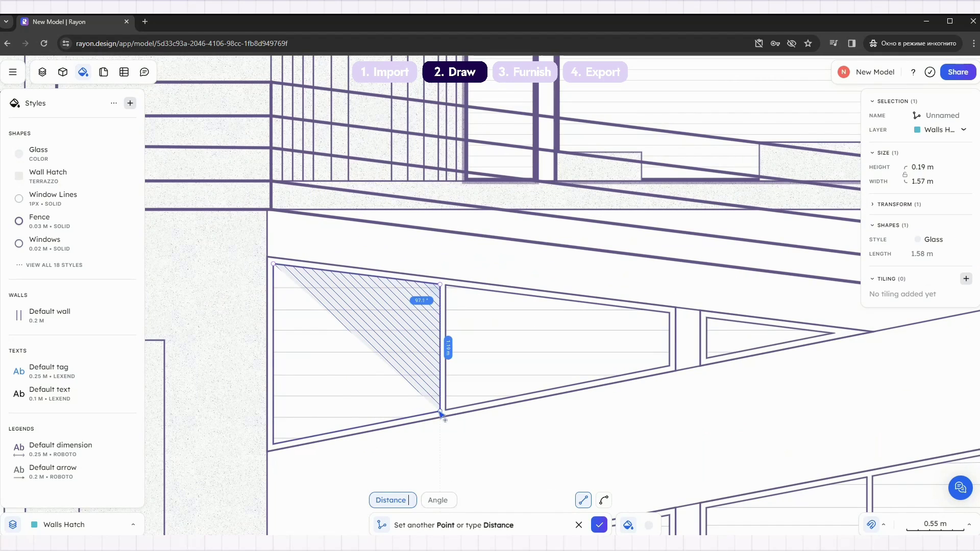
{"action": "left_click", "coordinate": [440, 411]}
{"action": "left_click", "coordinate": [273, 445]}
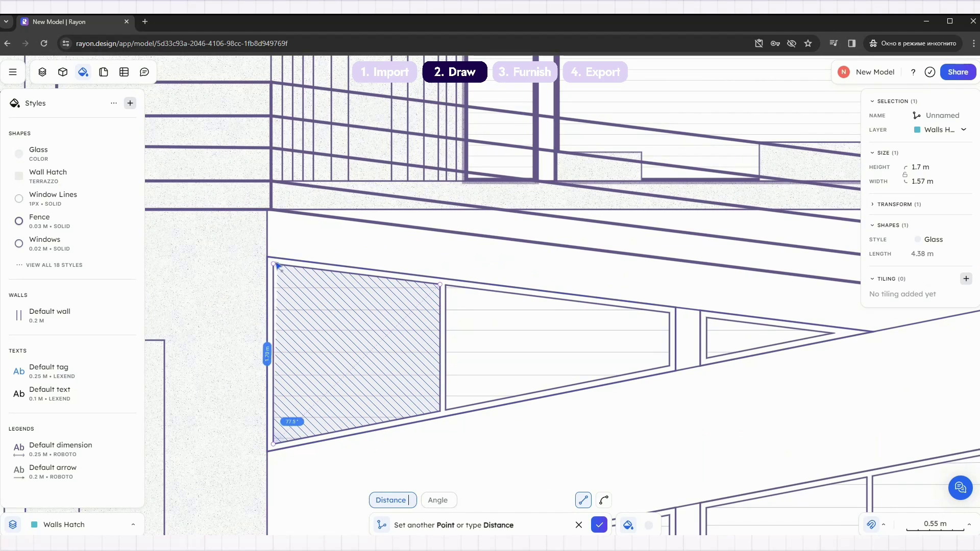
{"action": "left_click", "coordinate": [273, 263]}
Trace a closed Glass polyline around the tapering second pane of the upper ramp window.
{"action": "left_click", "coordinate": [445, 285]}
{"action": "left_click", "coordinate": [445, 411]}
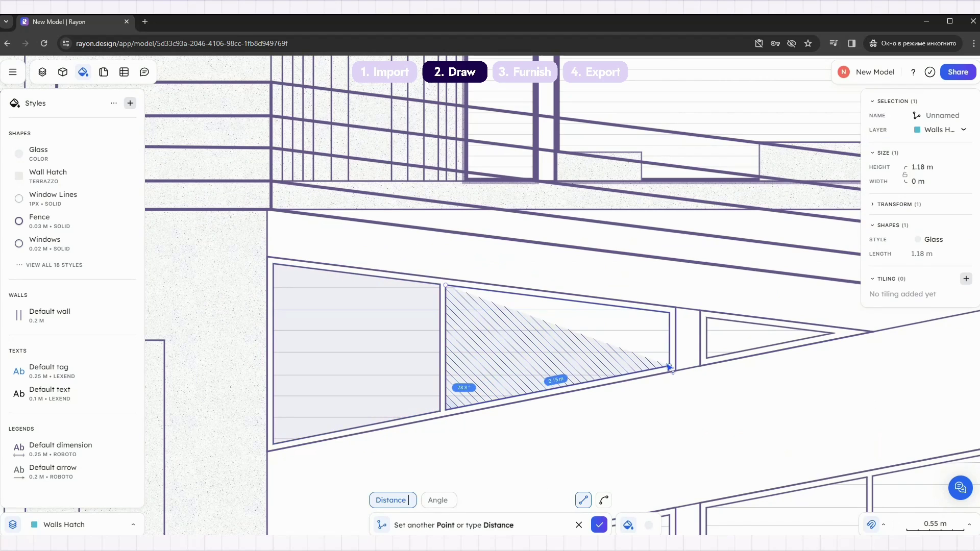
{"action": "left_click", "coordinate": [670, 366]}
{"action": "left_click", "coordinate": [669, 312]}
{"action": "left_click", "coordinate": [446, 285]}
Fill the small triangular pane at the end of the upper ramp window with a Glass polyline.
{"action": "scroll", "coordinate": [457, 322], "scroll_direction": "right", "scroll_amount": 5}
{"action": "left_click", "coordinate": [455, 324]}
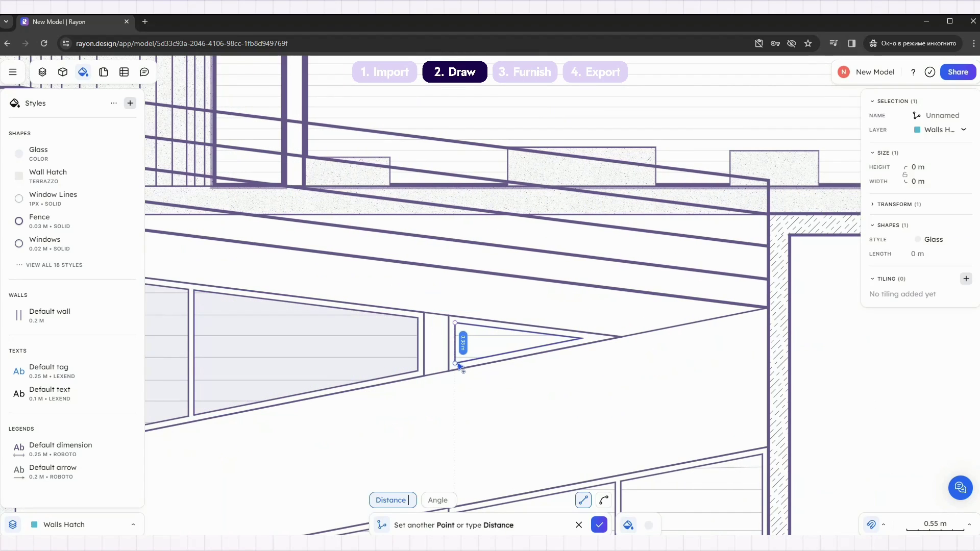
{"action": "left_click", "coordinate": [455, 363]}
{"action": "left_click", "coordinate": [582, 338]}
{"action": "left_click", "coordinate": [455, 324]}
Trace a closed Glass polyline around the triangular pane of the lower ramp window.
{"action": "scroll", "coordinate": [537, 182], "scroll_direction": "down", "scroll_amount": 8}
{"action": "middle_click_drag", "start_coordinate": [536, 182], "coordinate": [539, 181]}
{"action": "key", "text": "l"}
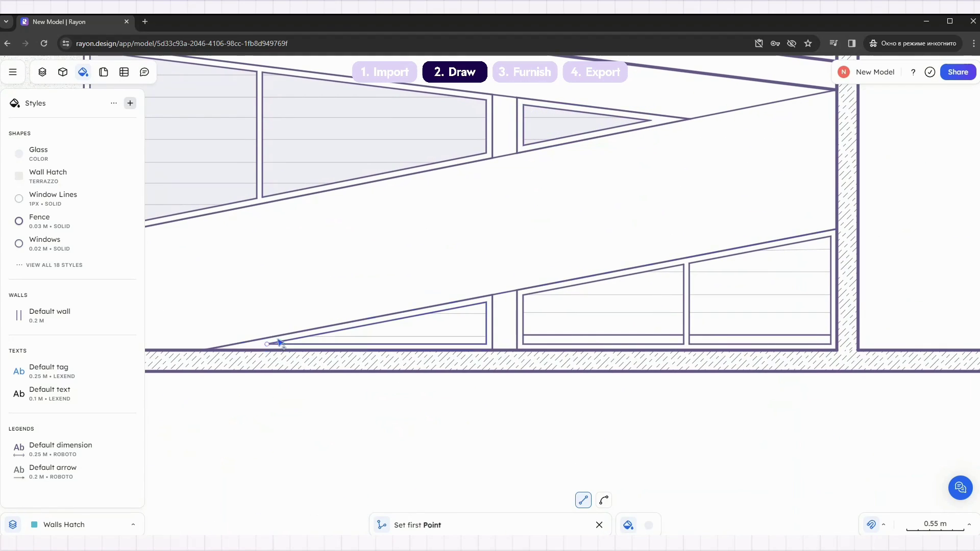
{"action": "left_click", "coordinate": [267, 344]}
{"action": "left_click", "coordinate": [486, 303]}
{"action": "left_click", "coordinate": [486, 344]}
{"action": "left_click", "coordinate": [267, 345]}
Cover the middle pane of the lower ramp window with a closed Glass polyline, 1.51 m wide and 0.75 m high.
{"action": "left_click", "coordinate": [523, 294]}
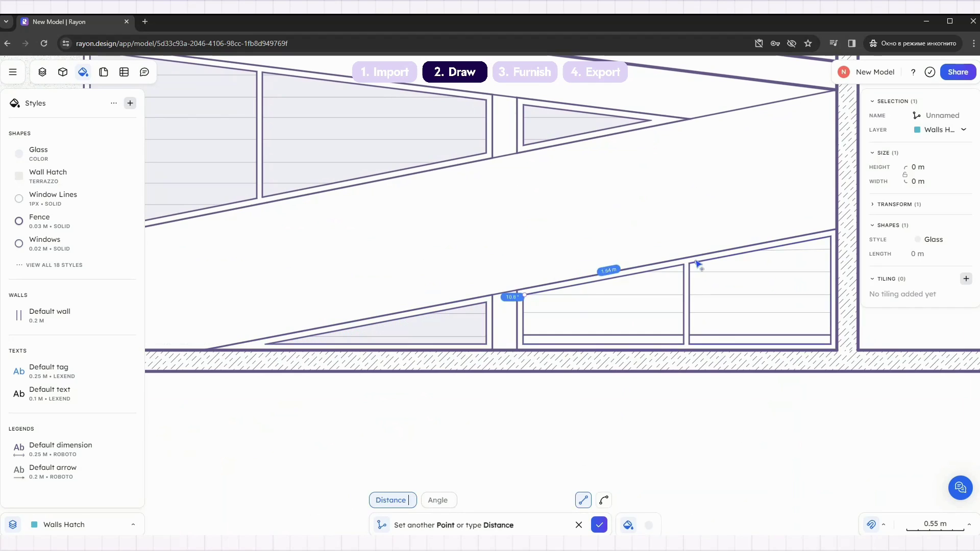
{"action": "left_click", "coordinate": [684, 265]}
{"action": "left_click", "coordinate": [684, 343]}
{"action": "left_click", "coordinate": [523, 343]}
{"action": "left_click", "coordinate": [525, 295]}
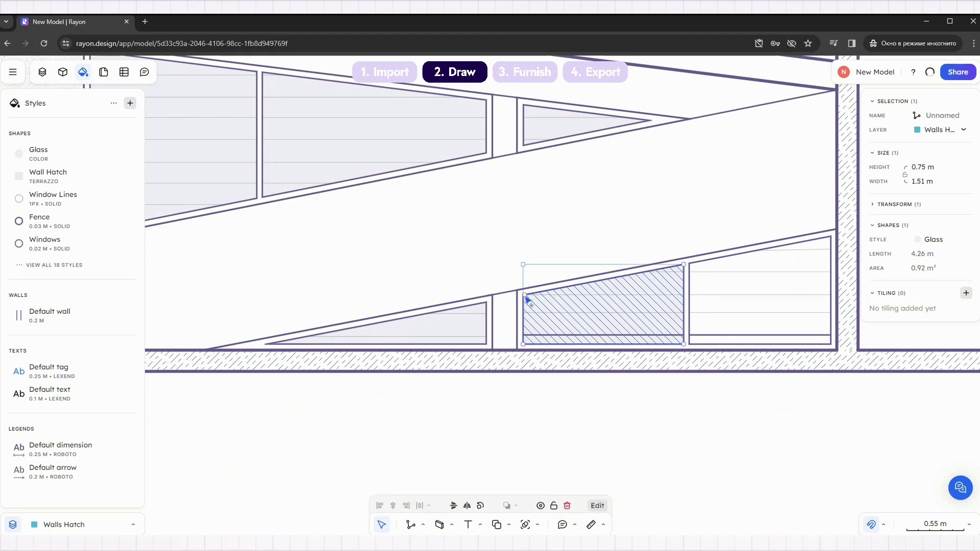
{"action": "left_click", "coordinate": [720, 335]}
{"action": "left_click", "coordinate": [941, 240]}
{"action": "left_click", "coordinate": [826, 250]}
{"action": "left_click", "coordinate": [724, 273]}
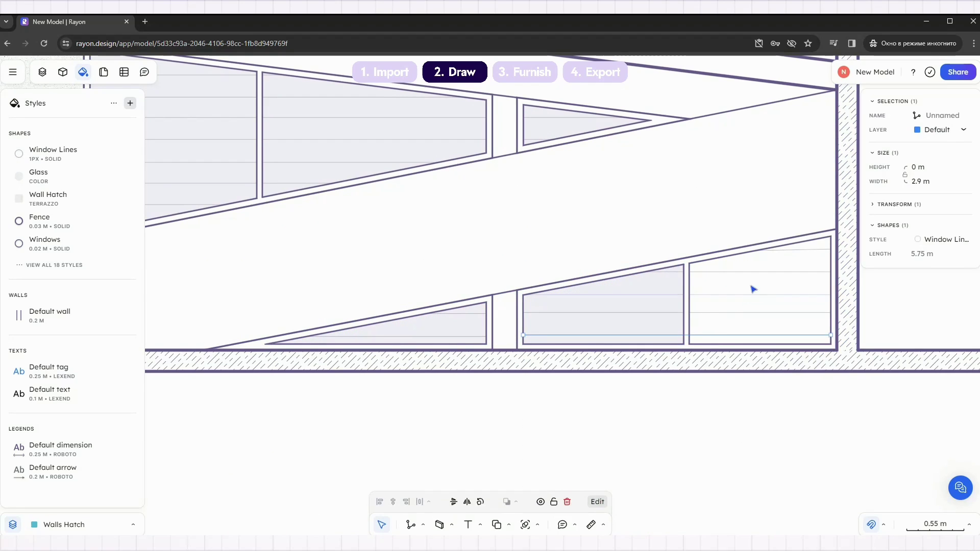
{"action": "key", "text": "i"}
{"action": "left_click", "coordinate": [598, 526]}
{"action": "left_click", "coordinate": [413, 526]}
{"action": "left_click", "coordinate": [689, 263]}
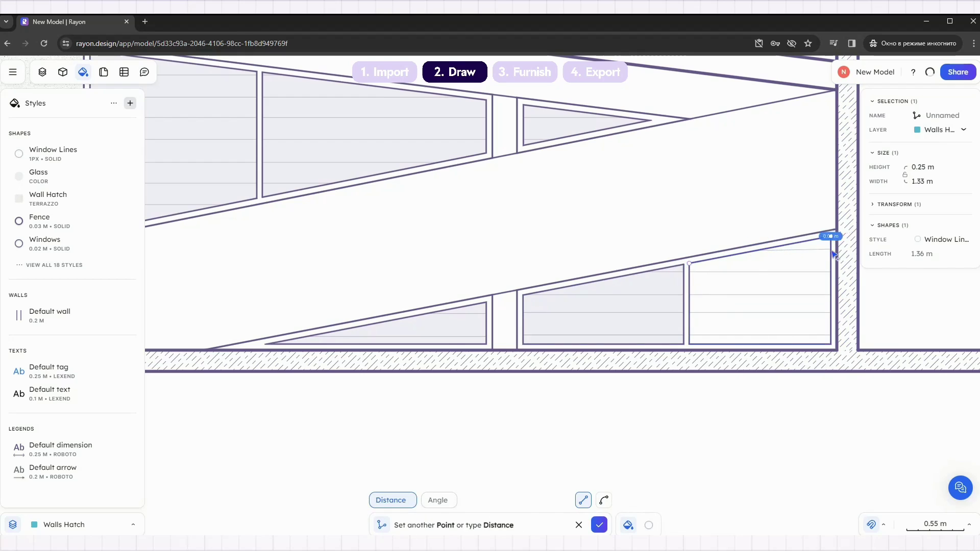
{"action": "left_click", "coordinate": [831, 344]}
{"action": "key", "text": "Escape"}
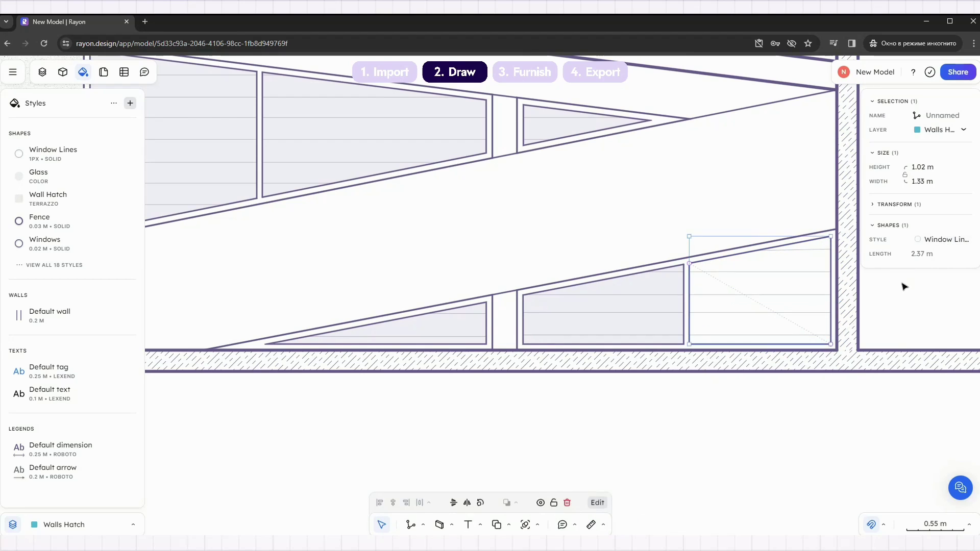
Trace a polyline in the Glass style around the last pane of the lower ramp window, 1.33 m wide and 1.02 m high.
{"action": "left_click", "coordinate": [411, 526]}
{"action": "left_click", "coordinate": [647, 526]}
{"action": "left_click", "coordinate": [647, 380]}
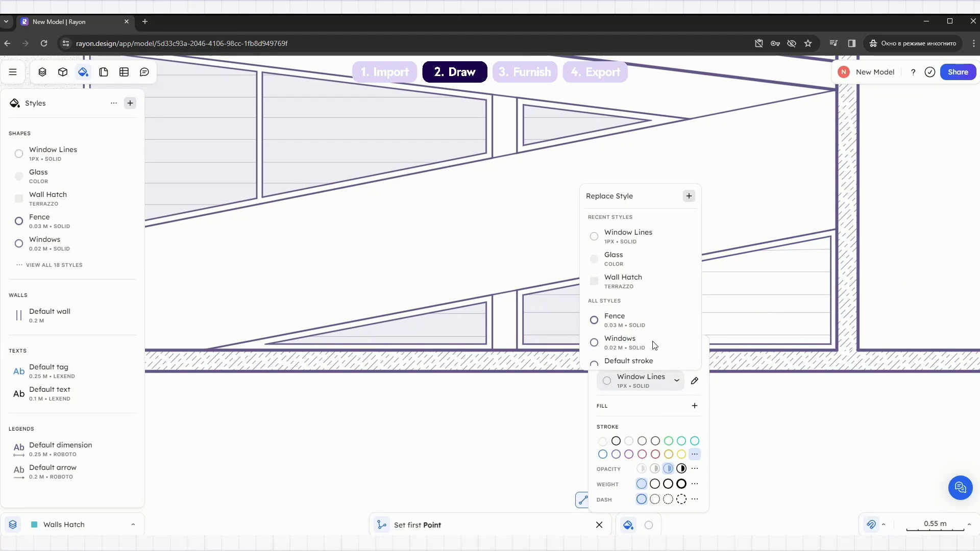
{"action": "left_click", "coordinate": [636, 258]}
{"action": "left_click", "coordinate": [689, 263]}
{"action": "left_click", "coordinate": [831, 237]}
{"action": "left_click", "coordinate": [831, 344]}
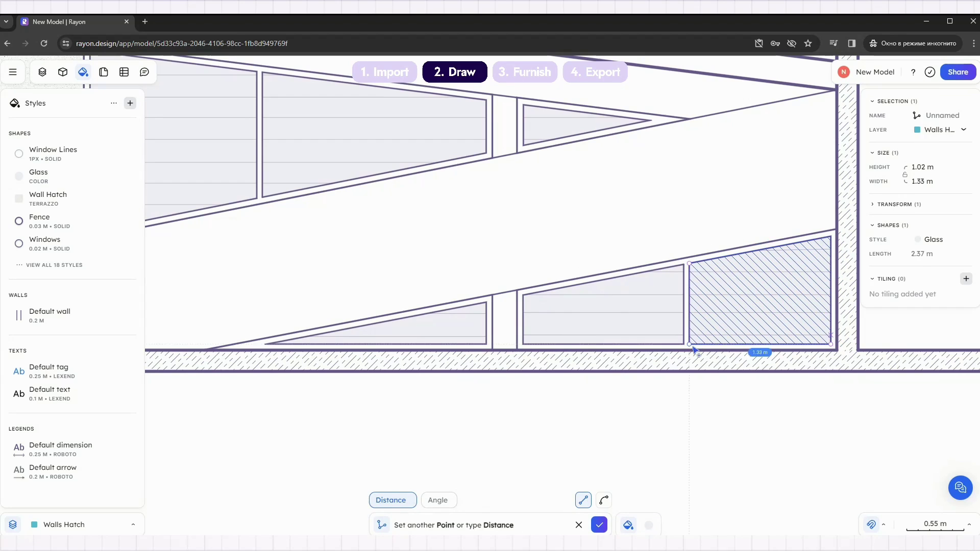
{"action": "left_click", "coordinate": [690, 344]}
{"action": "left_click", "coordinate": [689, 263]}
Trim the frame line that bridges the gap between the two upper ramp windows.
{"action": "scroll", "coordinate": [573, 378], "scroll_direction": "down", "scroll_amount": 5}
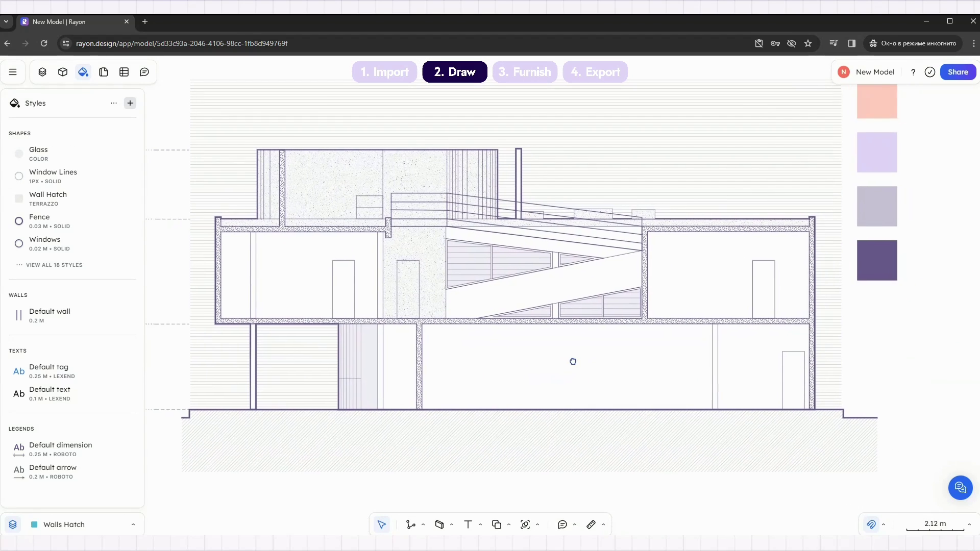
{"action": "scroll", "coordinate": [531, 352], "scroll_direction": "down", "scroll_amount": 2}
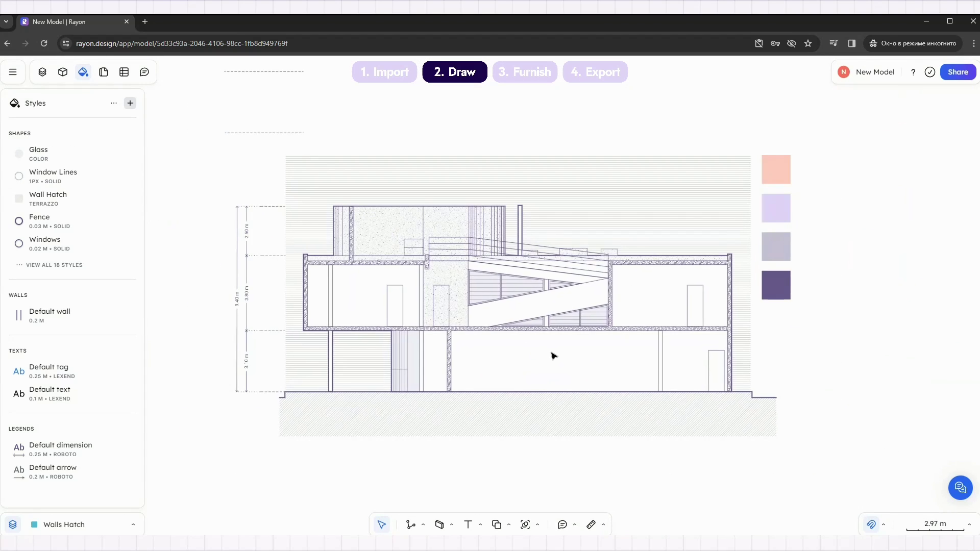
{"action": "middle_click_drag", "start_coordinate": [554, 356], "coordinate": [506, 348]}
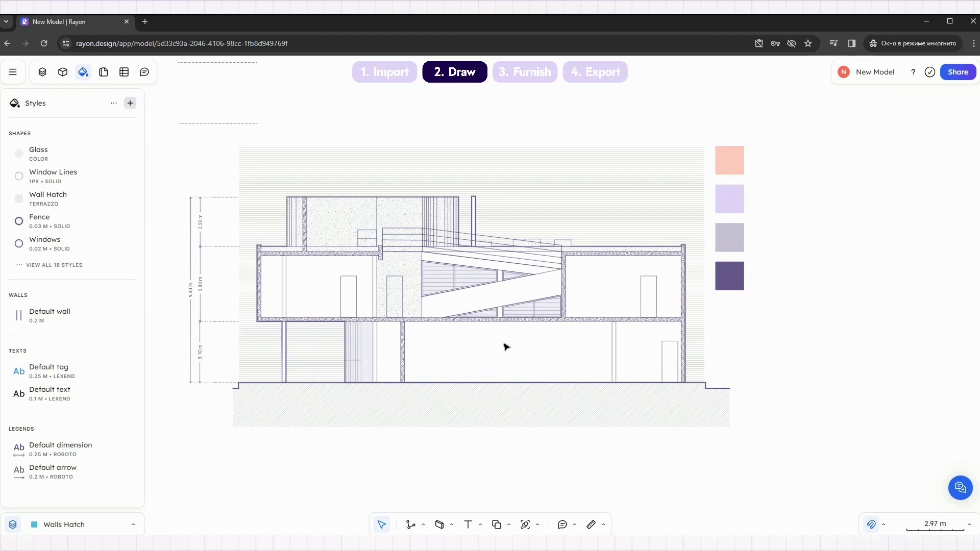
{"action": "scroll", "coordinate": [464, 259], "scroll_direction": "up", "scroll_amount": 6}
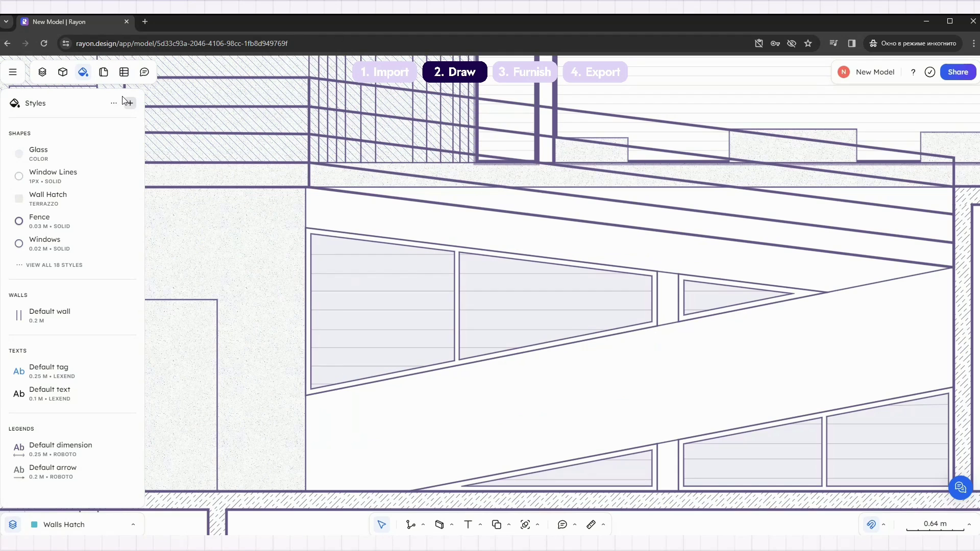
{"action": "left_click", "coordinate": [665, 272]}
{"action": "middle_click_drag", "start_coordinate": [720, 343], "coordinate": [531, 338]}
{"action": "left_click_drag", "start_coordinate": [510, 337], "coordinate": [438, 245]}
{"action": "left_click", "coordinate": [509, 524]}
{"action": "left_click", "coordinate": [516, 440]}
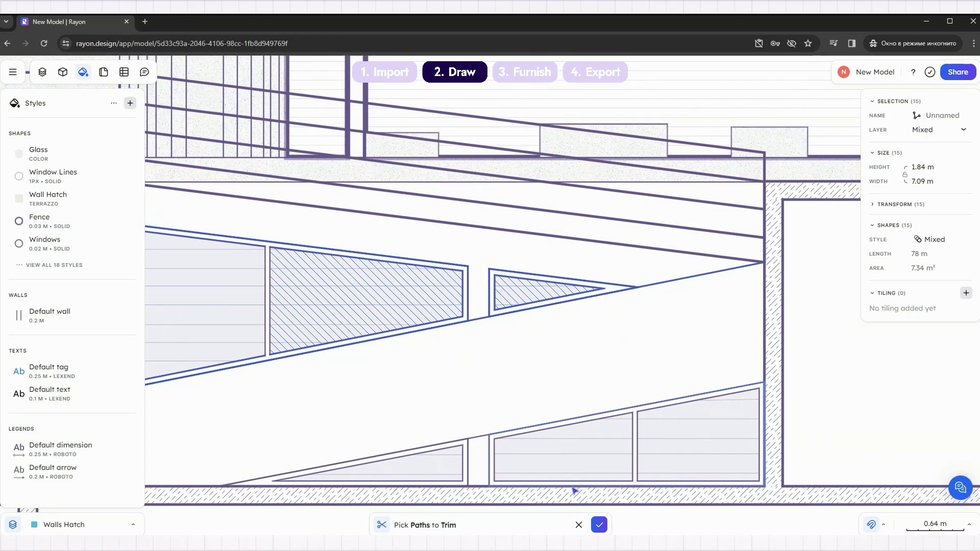
{"action": "left_click", "coordinate": [599, 525]}
Create a shape style named Windows Blick with a white solid fill and no stroke.
{"action": "scroll", "coordinate": [538, 359], "scroll_direction": "down", "scroll_amount": 3}
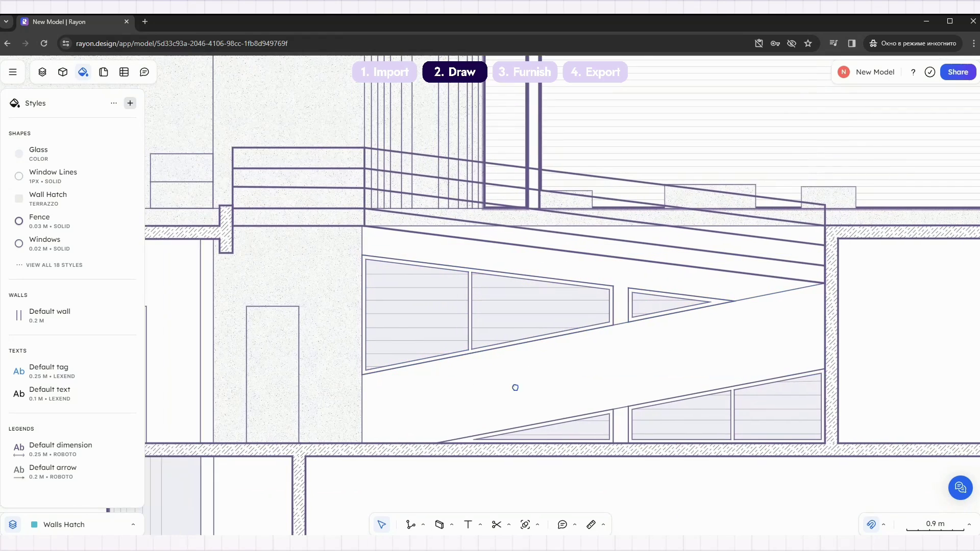
{"action": "left_click", "coordinate": [130, 103]}
{"action": "left_click", "coordinate": [153, 121]}
{"action": "left_click", "coordinate": [127, 154]}
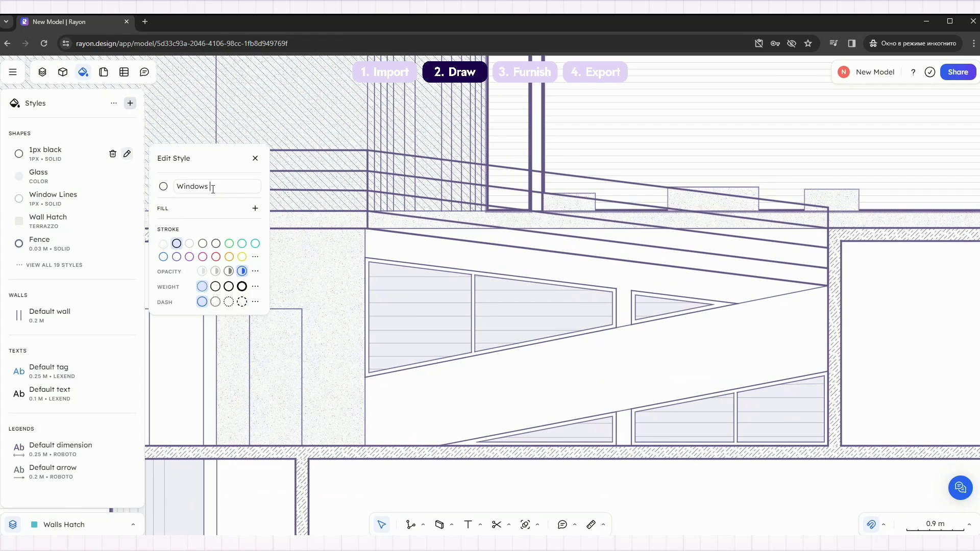
{"action": "type", "text": "Windows Blick"}
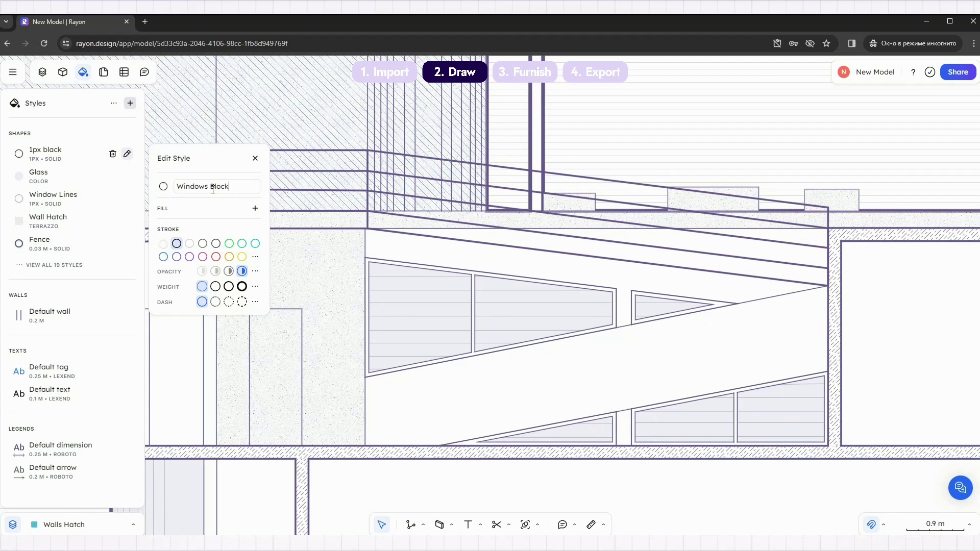
{"action": "left_click", "coordinate": [255, 208]}
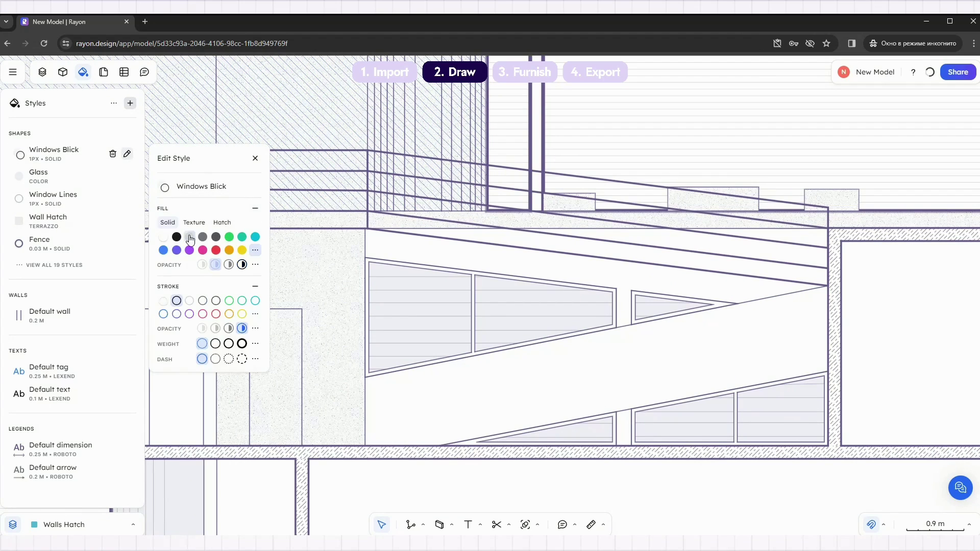
{"action": "left_click", "coordinate": [255, 286]}
{"action": "key", "text": "Escape"}
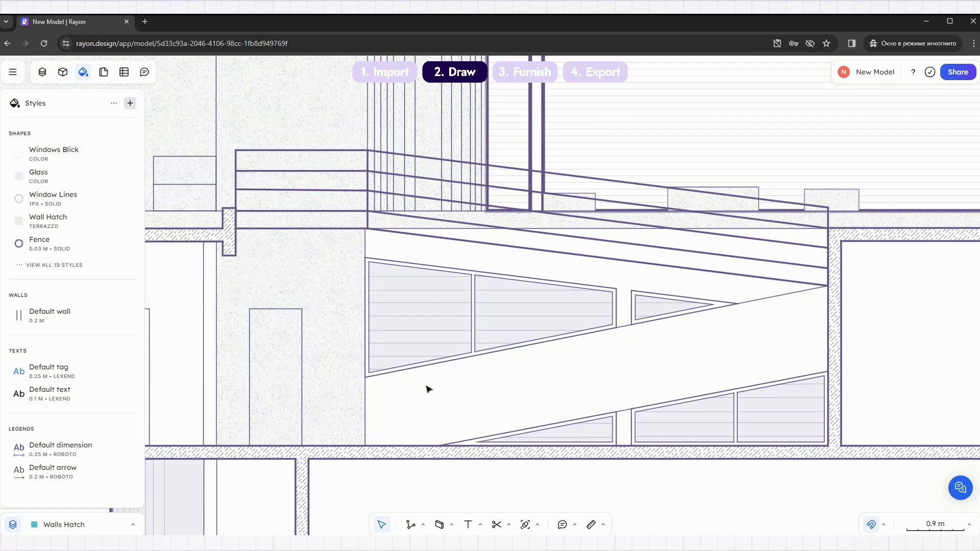
Draw a slanted Windows Blick reflection strip across the first upper pane, about 0.96 m wide and 1.61 m high overall.
{"action": "scroll", "coordinate": [437, 313], "scroll_direction": "up", "scroll_amount": 3}
{"action": "left_click", "coordinate": [534, 328]}
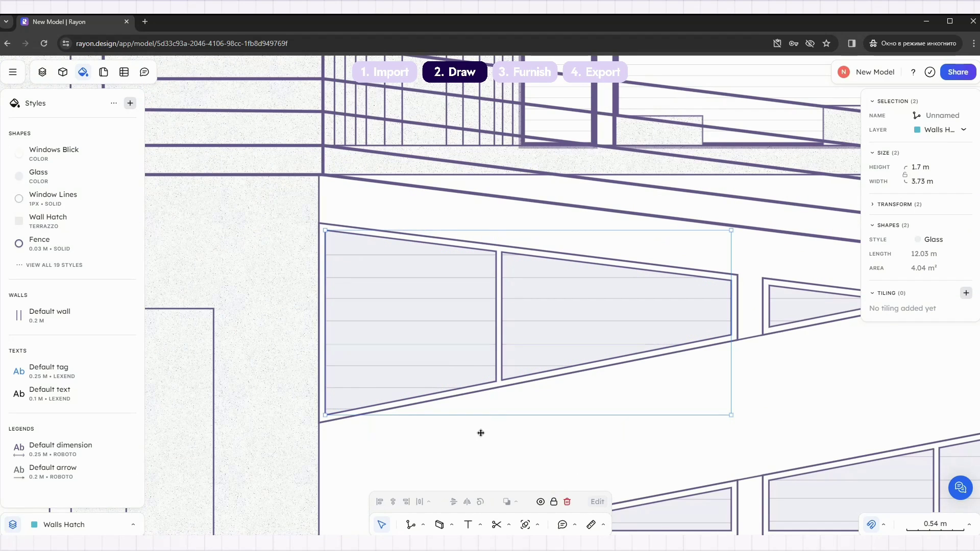
{"action": "left_click", "coordinate": [411, 525]}
{"action": "left_click", "coordinate": [325, 415]}
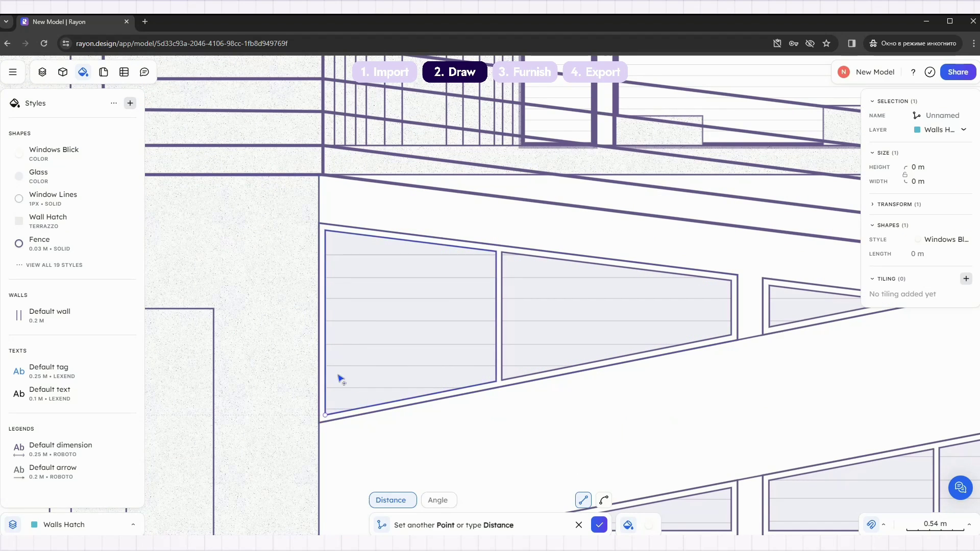
{"action": "left_click", "coordinate": [425, 243]}
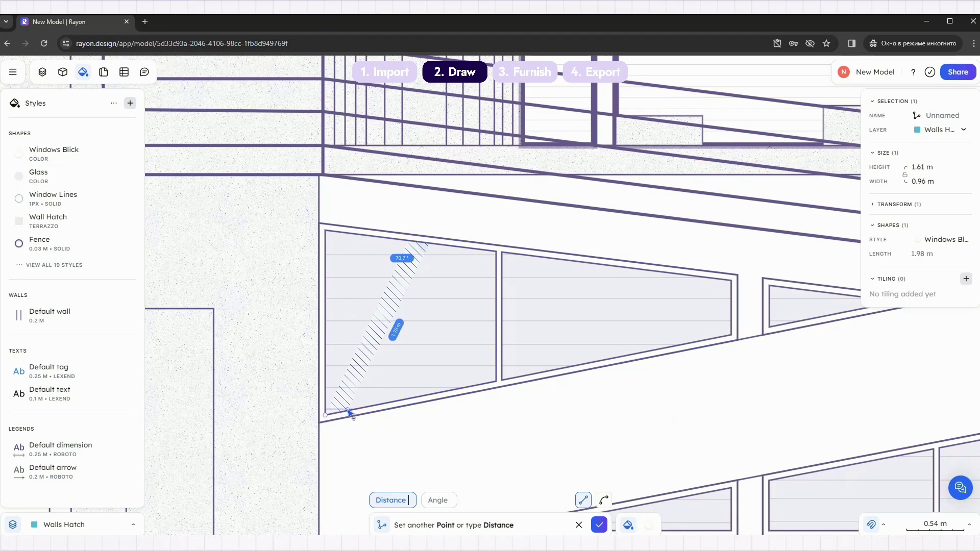
{"action": "scroll", "coordinate": [350, 413], "scroll_direction": "up", "scroll_amount": 3}
{"action": "left_click", "coordinate": [352, 414]}
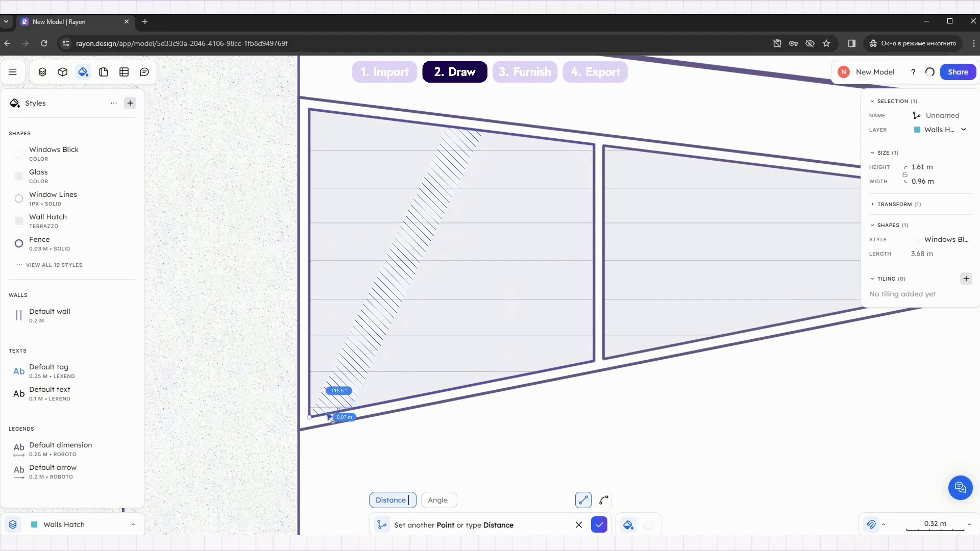
{"action": "left_click", "coordinate": [310, 416]}
Draw a second, thinner Windows Blick strip beside the first reflection, about 0.79 m wide and 1.44 m high overall.
{"action": "scroll", "coordinate": [319, 401], "scroll_direction": "down", "scroll_amount": 2}
{"action": "left_click", "coordinate": [383, 427]}
{"action": "scroll", "coordinate": [386, 428], "scroll_direction": "down", "scroll_amount": 6}
{"action": "scroll", "coordinate": [395, 433], "scroll_direction": "up", "scroll_amount": 5}
{"action": "left_click", "coordinate": [411, 525]}
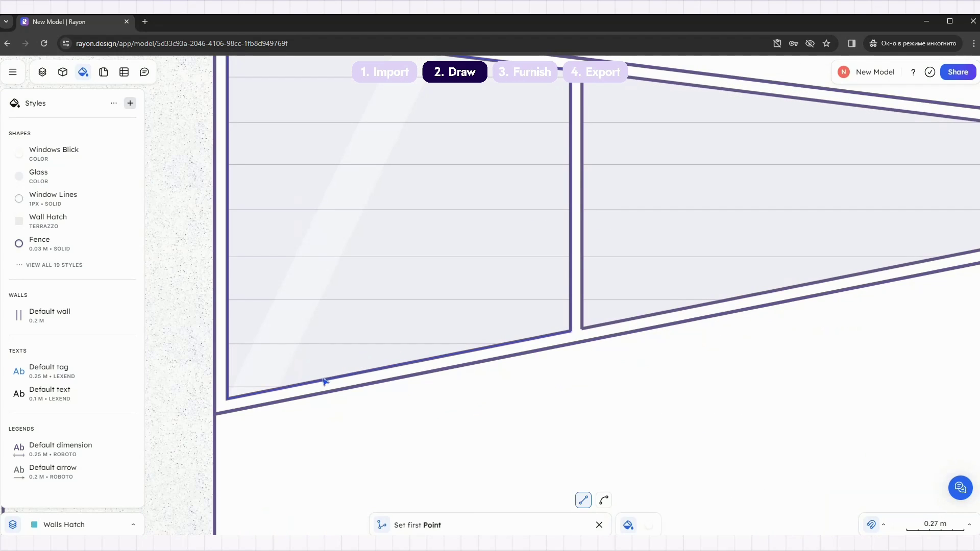
{"action": "left_click", "coordinate": [343, 386]}
{"action": "left_click", "coordinate": [491, 82]}
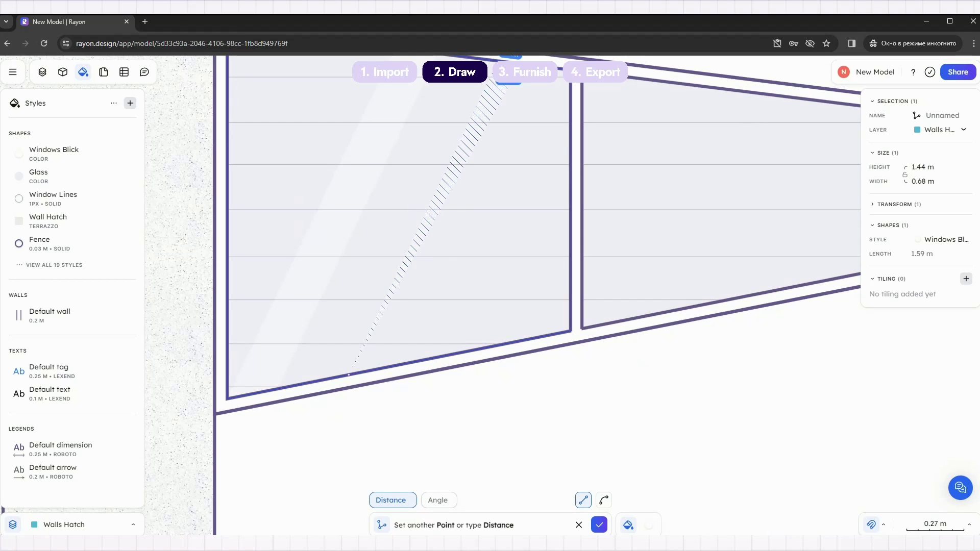
{"action": "left_click", "coordinate": [372, 370]}
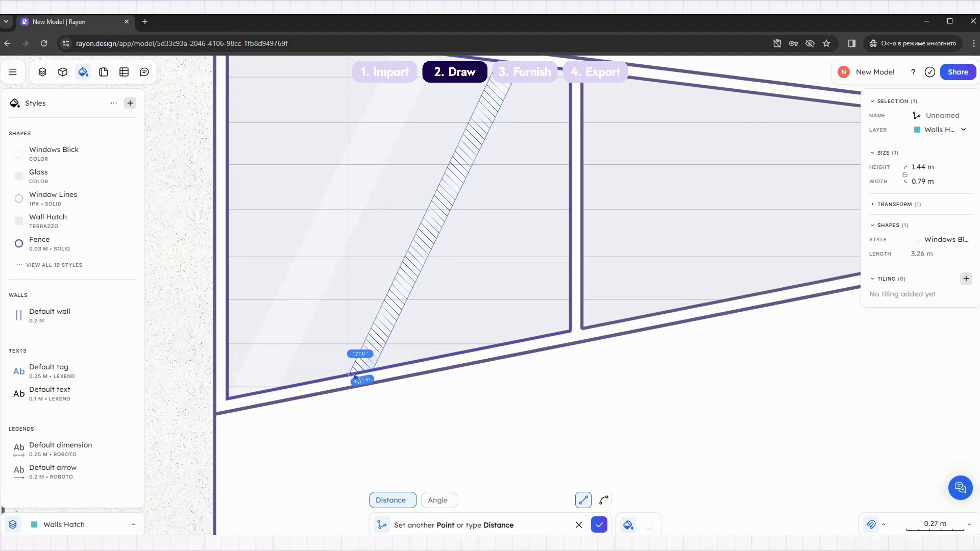
{"action": "left_click", "coordinate": [349, 375]}
Widen the first reflection strip slightly by moving the two end points of its edge facing the thinner strip.
{"action": "double_click", "coordinate": [292, 313]}
{"action": "middle_click_drag", "start_coordinate": [415, 178], "coordinate": [449, 267]}
{"action": "left_click_drag", "start_coordinate": [471, 144], "coordinate": [481, 145]}
{"action": "left_click_drag", "start_coordinate": [311, 479], "coordinate": [322, 476]}
{"action": "scroll", "coordinate": [262, 337], "scroll_direction": "down", "scroll_amount": 3}
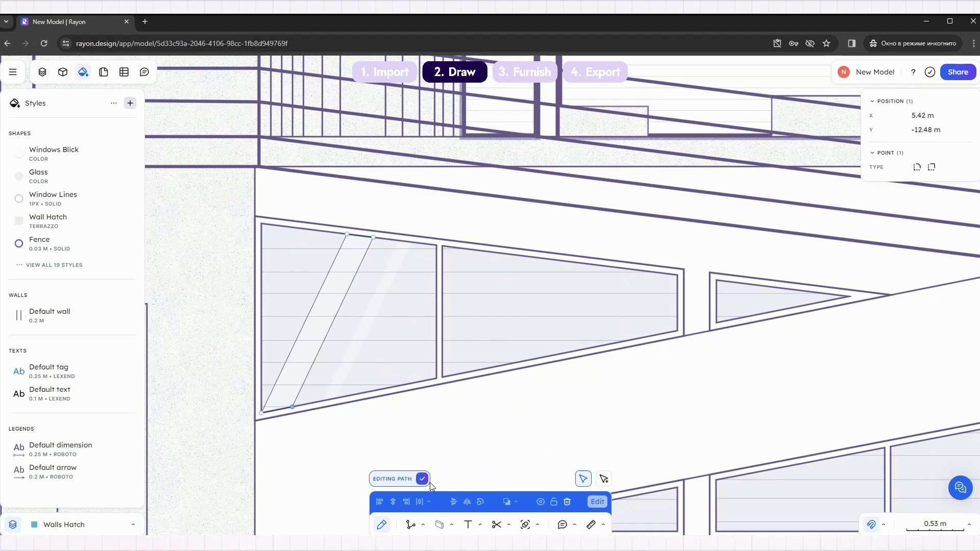
{"action": "left_click", "coordinate": [424, 480]}
Copy both reflection strips from the first upper pane to the second, using each pane's lower-left corner as the reference point.
{"action": "scroll", "coordinate": [350, 396], "scroll_direction": "down", "scroll_amount": 6}
{"action": "scroll", "coordinate": [348, 408], "scroll_direction": "up", "scroll_amount": 4}
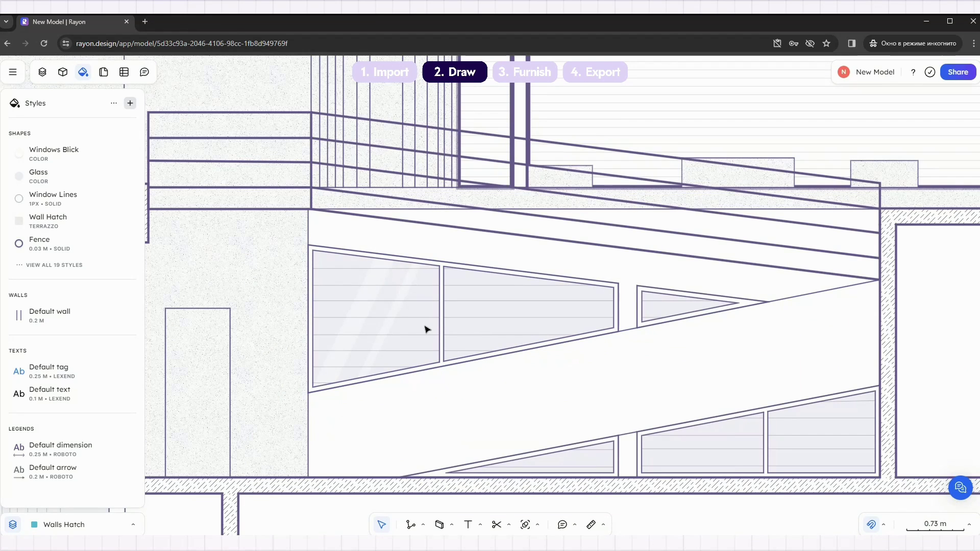
{"action": "scroll", "coordinate": [449, 378], "scroll_direction": "up", "scroll_amount": 3}
{"action": "left_click", "coordinate": [391, 437]}
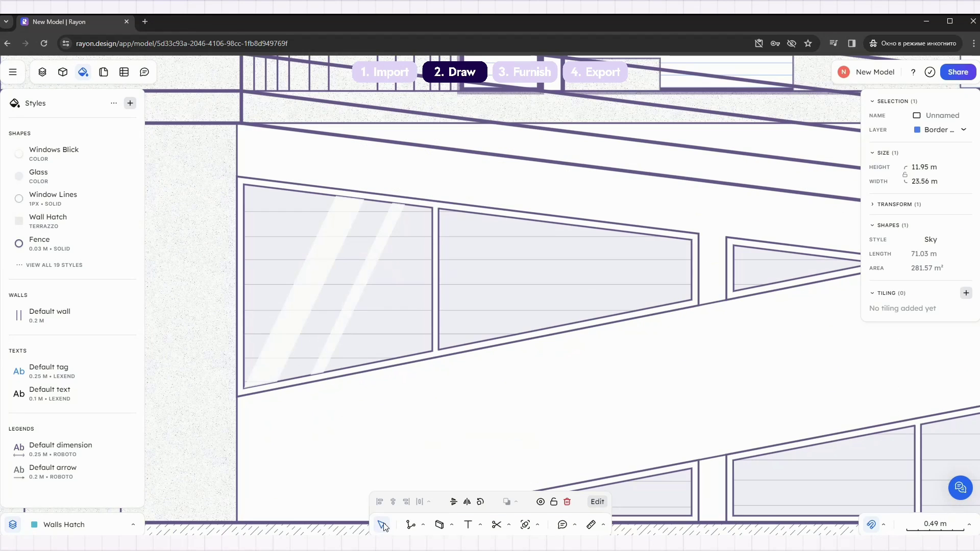
{"action": "left_click", "coordinate": [281, 341]}
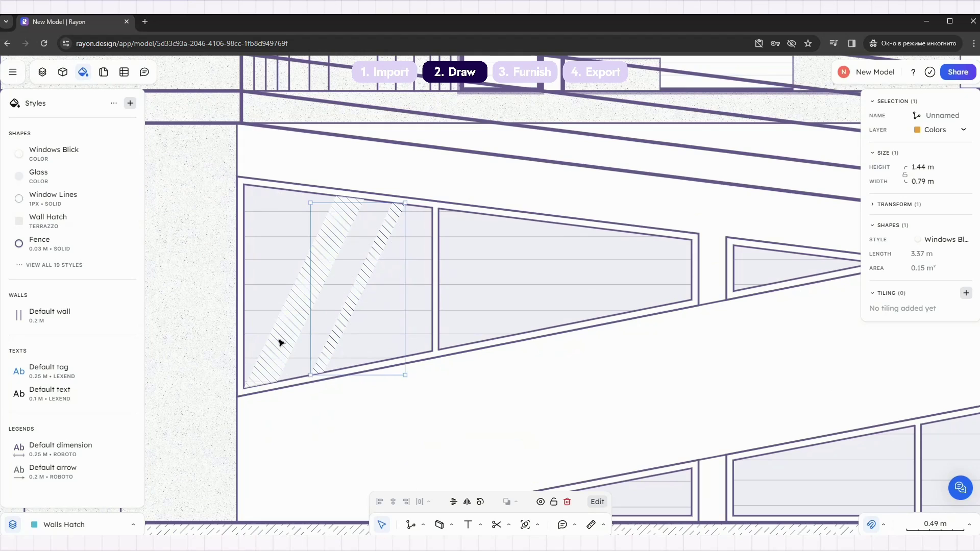
{"action": "left_click", "coordinate": [508, 527]}
{"action": "left_click", "coordinate": [511, 402]}
{"action": "left_click", "coordinate": [243, 388]}
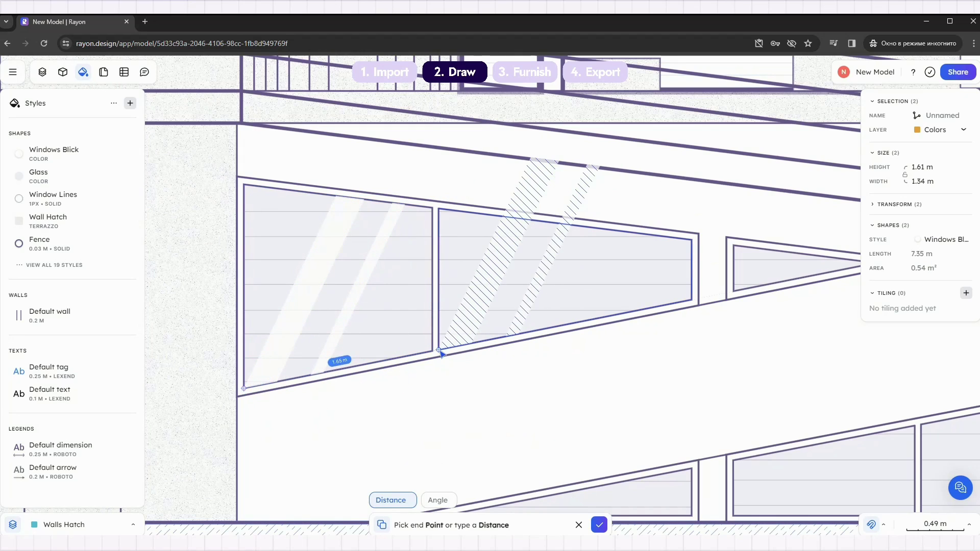
{"action": "left_click", "coordinate": [599, 525]}
{"action": "key", "text": "Return"}
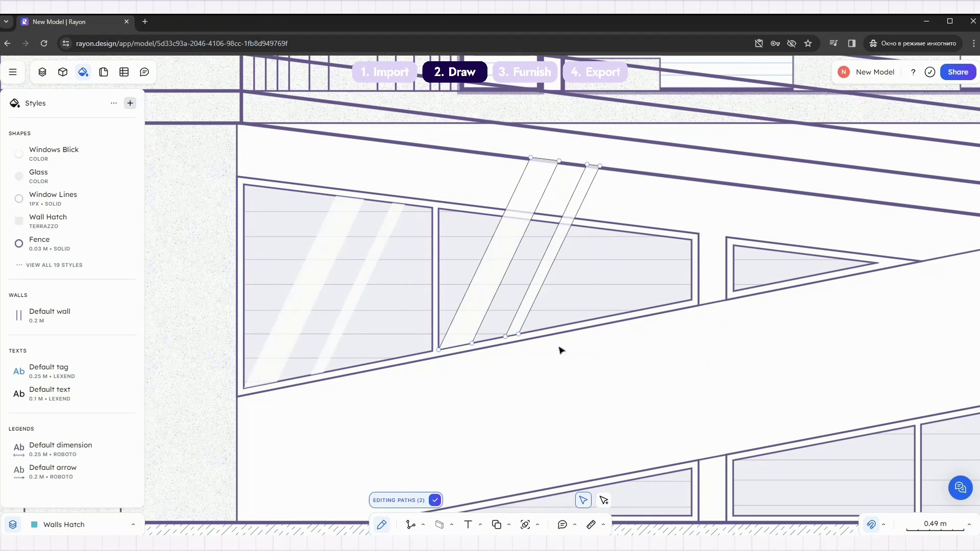
Shorten the copied reflection strips by moving their upper end points onto the second pane's sloping top edge.
{"action": "left_click_drag", "start_coordinate": [531, 159], "coordinate": [528, 220]}
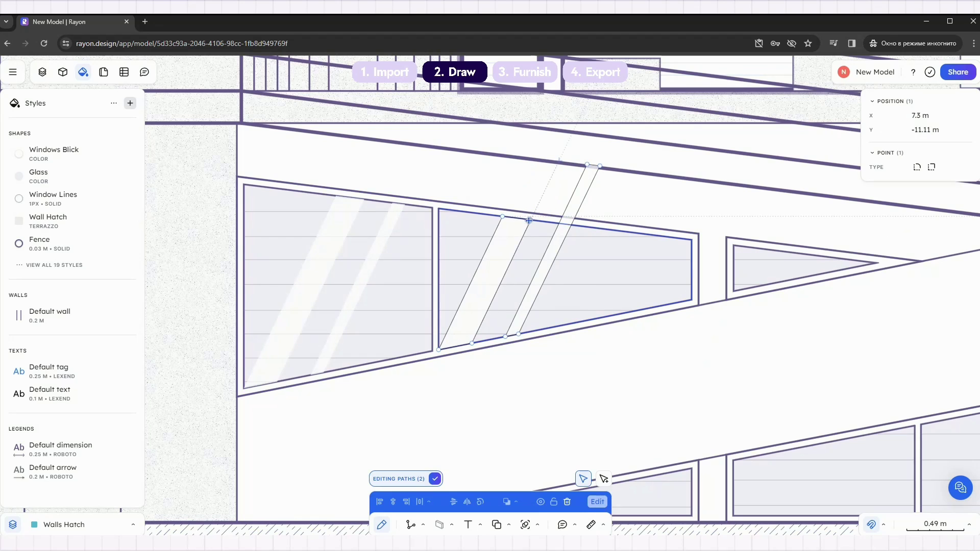
{"action": "left_click_drag", "start_coordinate": [601, 168], "coordinate": [574, 225]}
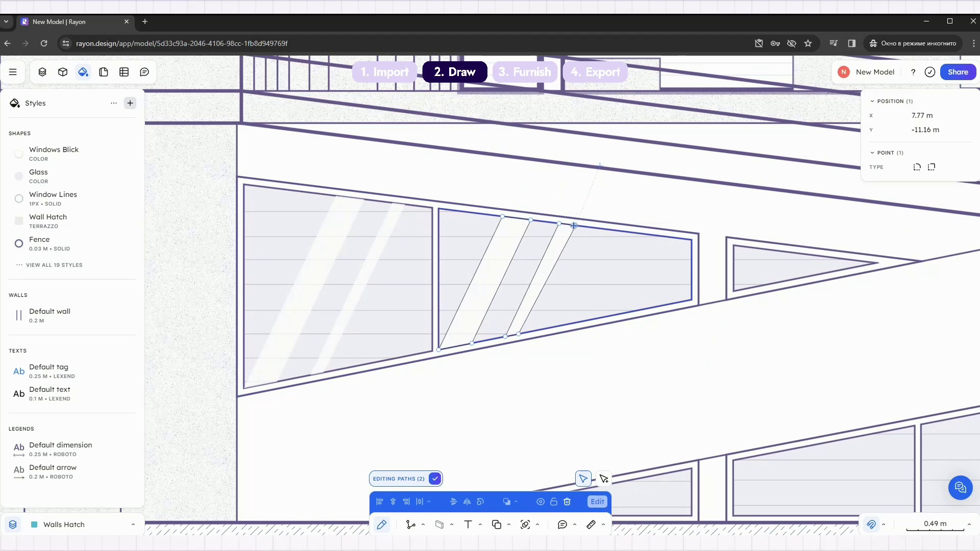
{"action": "key", "text": "Escape"}
{"action": "scroll", "coordinate": [497, 383], "scroll_direction": "down", "scroll_amount": 5}
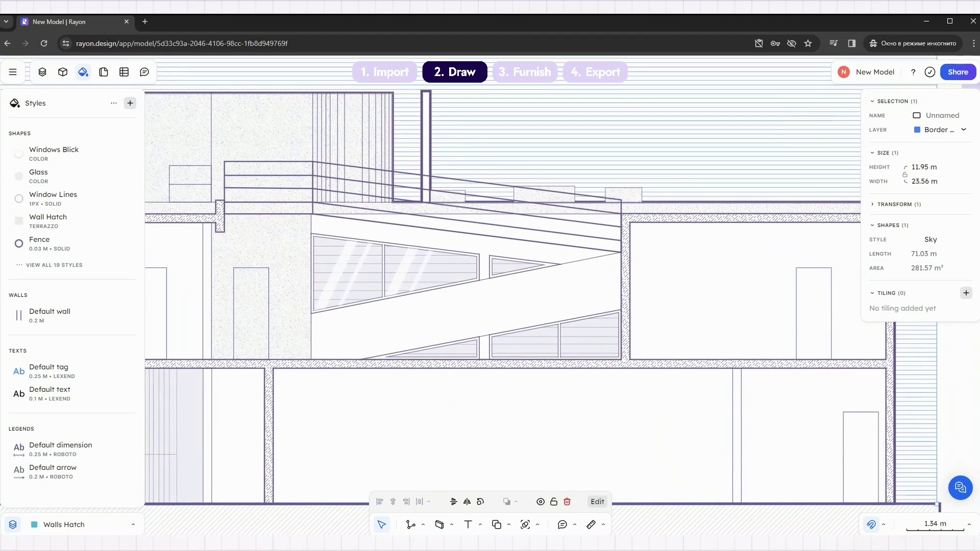
{"action": "scroll", "coordinate": [462, 319], "scroll_direction": "up", "scroll_amount": 3}
{"action": "scroll", "coordinate": [466, 324], "scroll_direction": "down", "scroll_amount": 3}
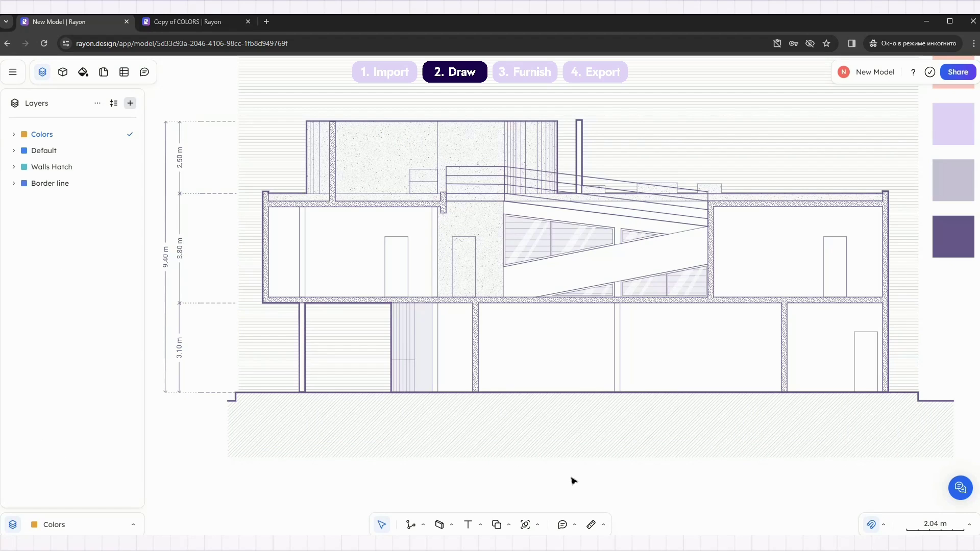
Create a new layer named Shadows.
{"action": "left_click", "coordinate": [130, 121]}
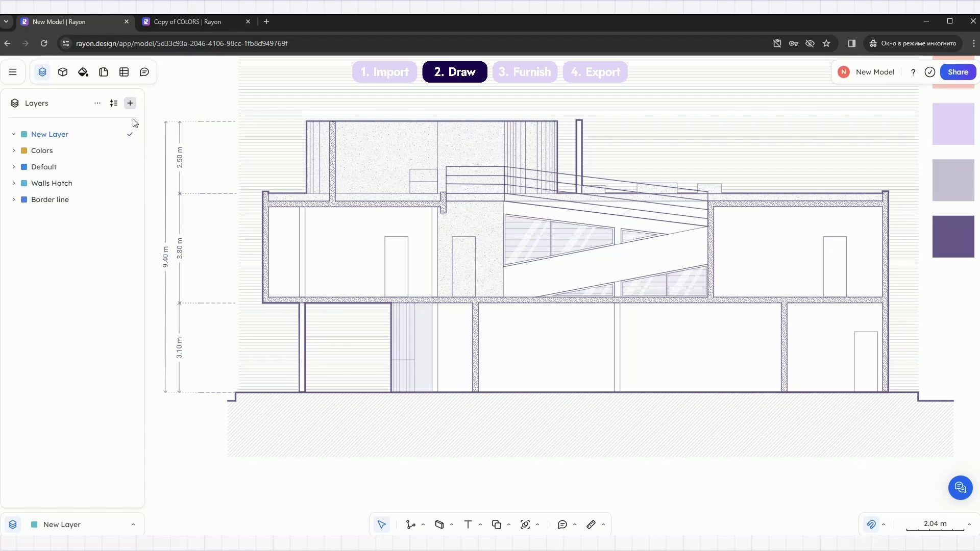
{"action": "double_click", "coordinate": [63, 135]}
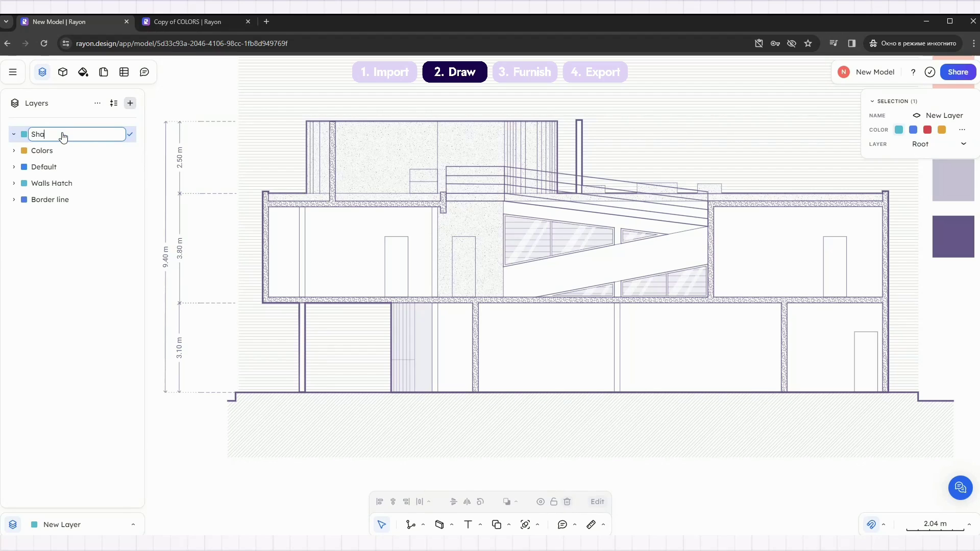
{"action": "type", "text": "Shadows"}
{"action": "key", "text": "Return"}
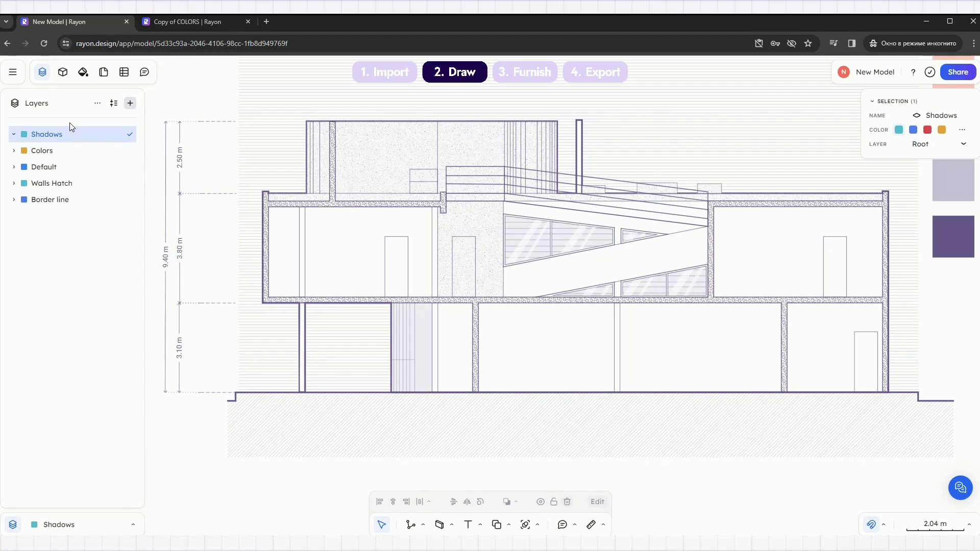
Create a shape style named Shadows with a light purple solid fill and no stroke.
{"action": "left_click", "coordinate": [84, 72]}
{"action": "left_click", "coordinate": [130, 104]}
{"action": "left_click", "coordinate": [153, 123]}
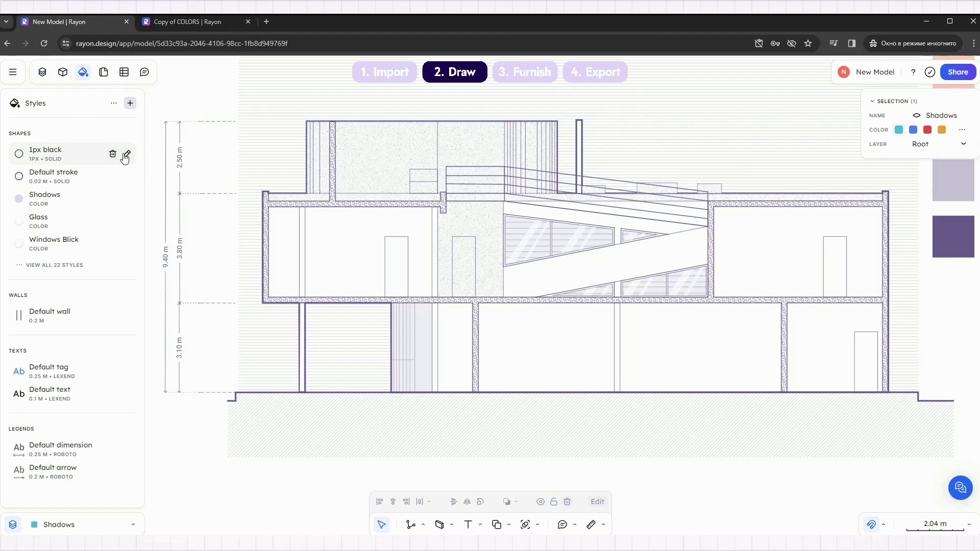
{"action": "left_click", "coordinate": [126, 155]}
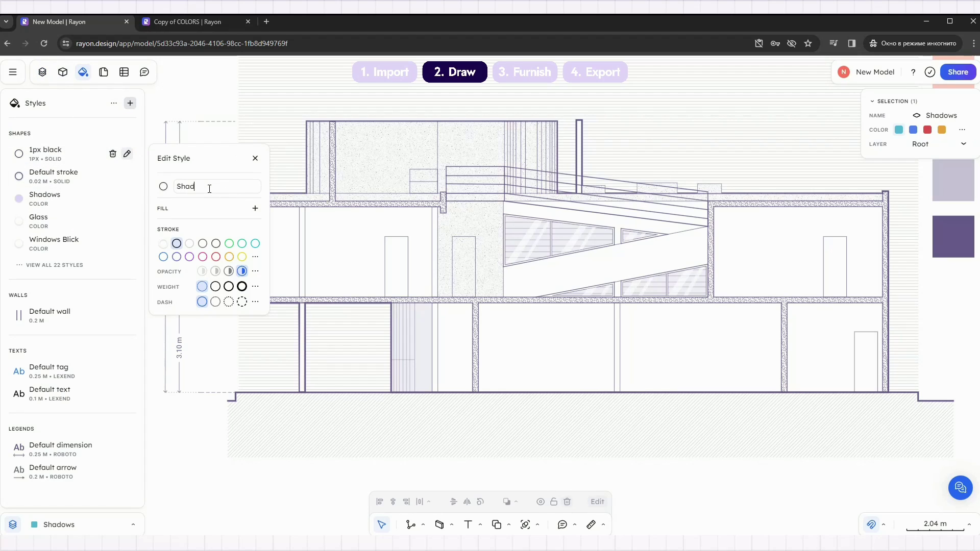
{"action": "left_click", "coordinate": [255, 209]}
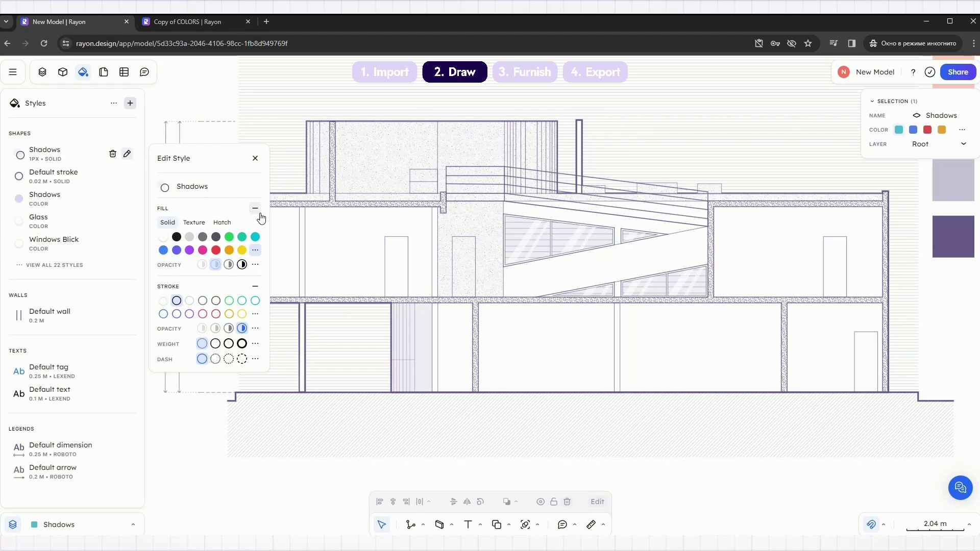
{"action": "left_click", "coordinate": [256, 250]}
{"action": "left_click", "coordinate": [218, 352]}
{"action": "left_click", "coordinate": [255, 287]}
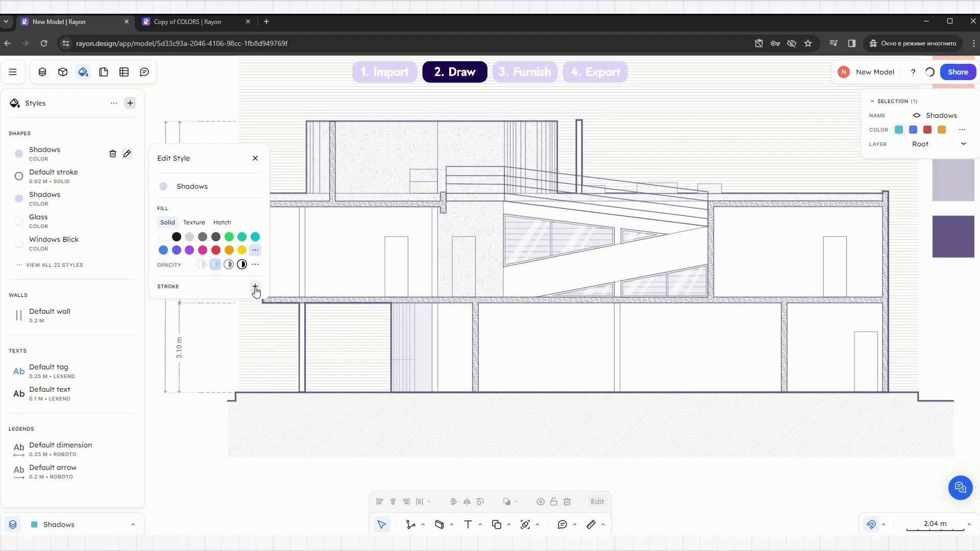
{"action": "left_click", "coordinate": [256, 159]}
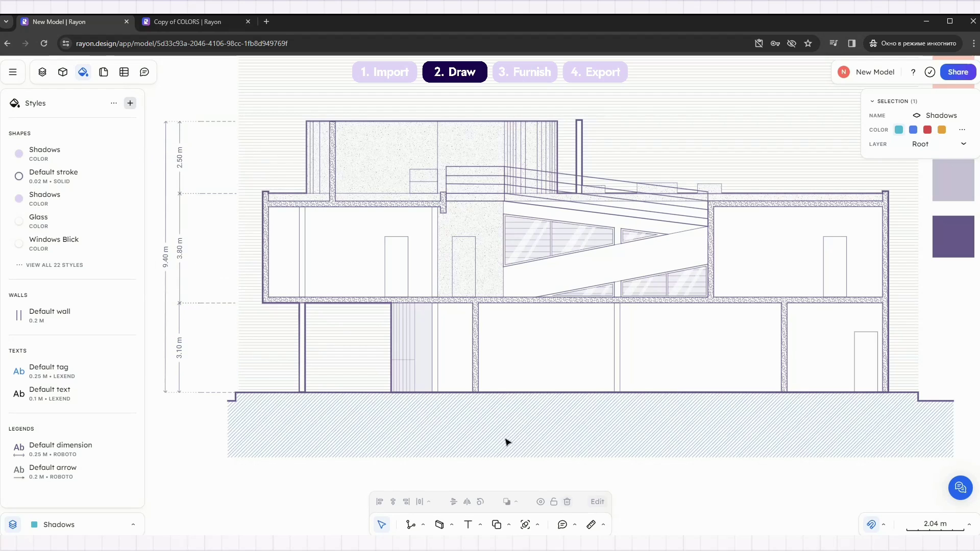
{"action": "left_click", "coordinate": [82, 73]}
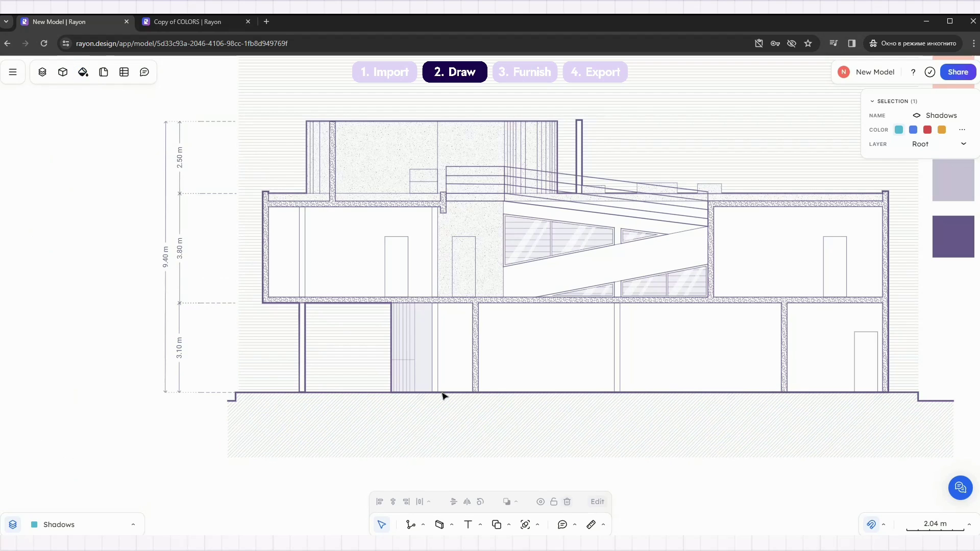
Draw two overlapping full-height Shadows rectangles of different widths at the right end of the rooftop volume's striped wall.
{"action": "left_click", "coordinate": [411, 525]}
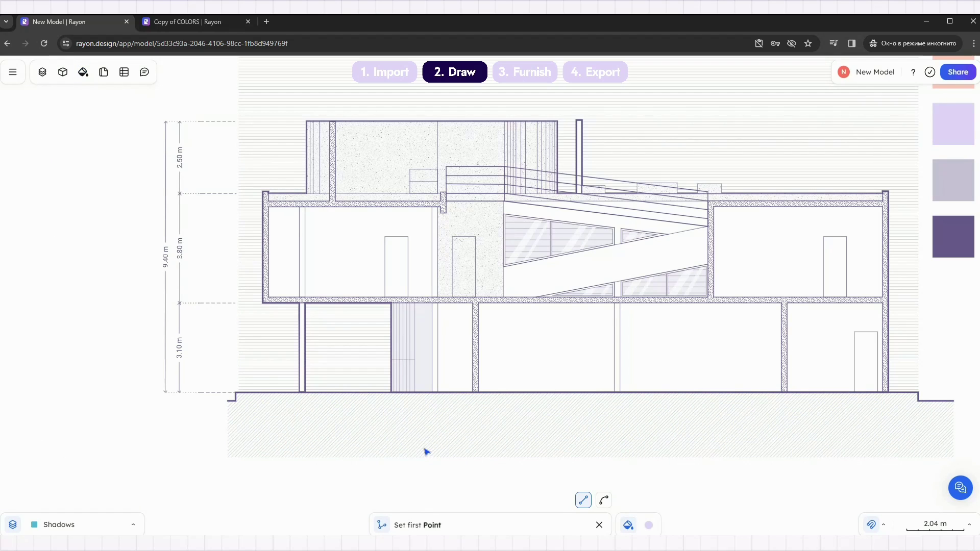
{"action": "scroll", "coordinate": [570, 96], "scroll_direction": "up", "scroll_amount": 5}
{"action": "left_click", "coordinate": [424, 525]}
{"action": "left_click", "coordinate": [434, 473]}
{"action": "left_click", "coordinate": [463, 197]}
{"action": "left_click", "coordinate": [449, 383]}
{"action": "left_click", "coordinate": [463, 198]}
{"action": "left_click", "coordinate": [424, 382]}
Draw a Shadows rectangle about 0.08 m wide and 2.54 m high along the right side inside the freestanding rooftop post.
{"action": "scroll", "coordinate": [556, 230], "scroll_direction": "up", "scroll_amount": 3}
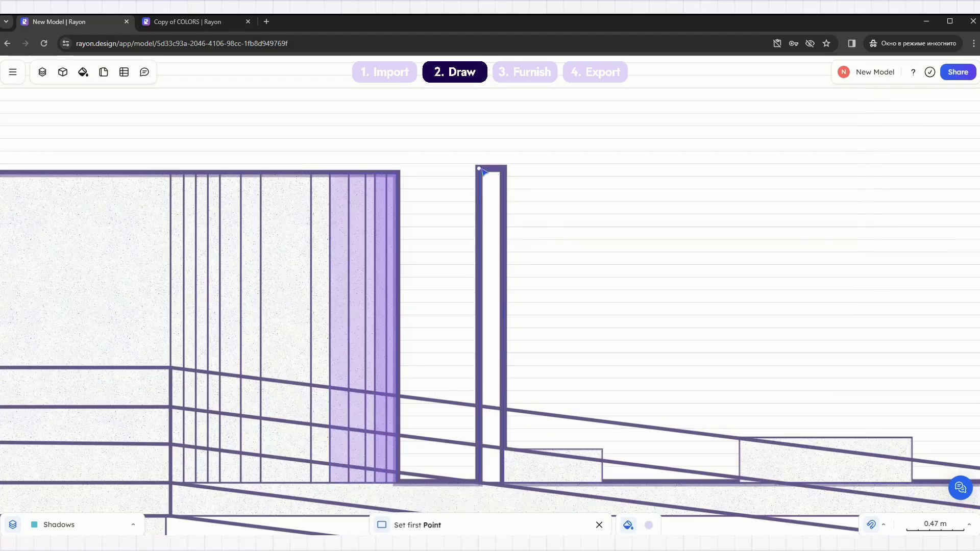
{"action": "left_click", "coordinate": [480, 169]}
{"action": "left_click", "coordinate": [489, 483]}
{"action": "scroll", "coordinate": [526, 282], "scroll_direction": "down", "scroll_amount": 5}
{"action": "scroll", "coordinate": [513, 284], "scroll_direction": "up", "scroll_amount": 5}
{"action": "left_click_drag", "start_coordinate": [516, 288], "coordinate": [524, 290]}
{"action": "scroll", "coordinate": [786, 318], "scroll_direction": "down", "scroll_amount": 2}
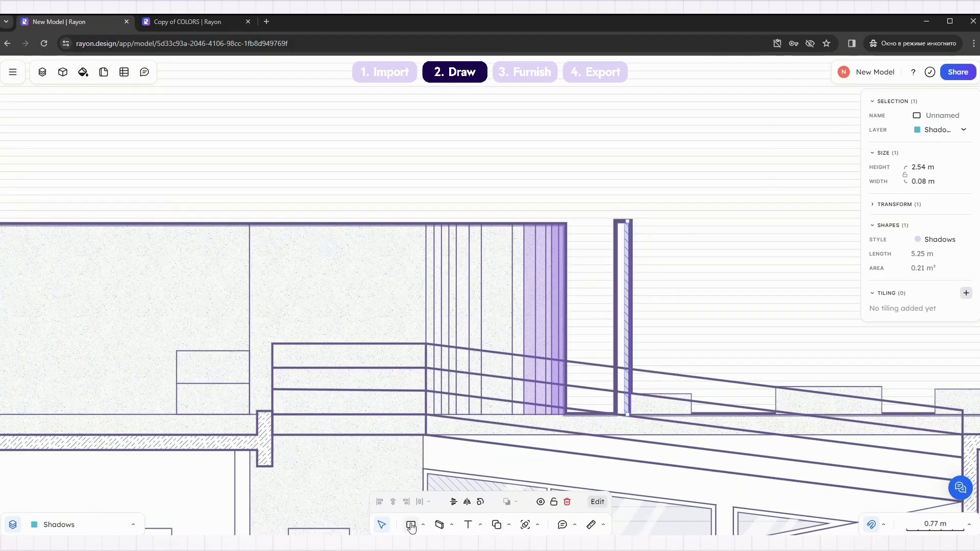
Draw two overlapping full-height Shadows rectangles of different widths at the left end of the rooftop volume's striped wall.
{"action": "left_click", "coordinate": [411, 526]}
{"action": "left_click", "coordinate": [426, 224]}
{"action": "left_click", "coordinate": [469, 415]}
{"action": "left_click", "coordinate": [411, 525]}
{"action": "left_click", "coordinate": [425, 224]}
{"action": "left_click", "coordinate": [441, 414]}
Draw a slant-topped Shadows shape on the rooftop volume's textured wall, ending on top of the low box.
{"action": "middle_click_drag", "start_coordinate": [436, 366], "coordinate": [691, 357]}
{"action": "left_click", "coordinate": [505, 215]}
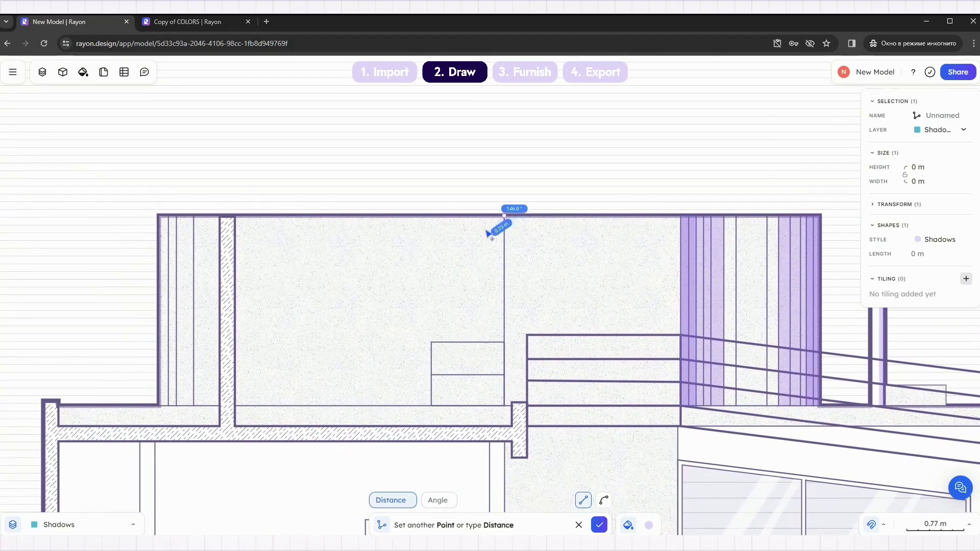
{"action": "left_click", "coordinate": [469, 255]}
{"action": "left_click", "coordinate": [468, 342]}
{"action": "left_click", "coordinate": [504, 342]}
{"action": "left_click", "coordinate": [504, 215]}
Draw a slant-topped Shadows shape about 0.57 m wide down to the roof, left of the rooftop volume's hatched wall.
{"action": "middle_click_drag", "start_coordinate": [339, 323], "coordinate": [502, 313]}
{"action": "key", "text": "l"}
{"action": "left_click", "coordinate": [383, 205]}
{"action": "left_click", "coordinate": [341, 263]}
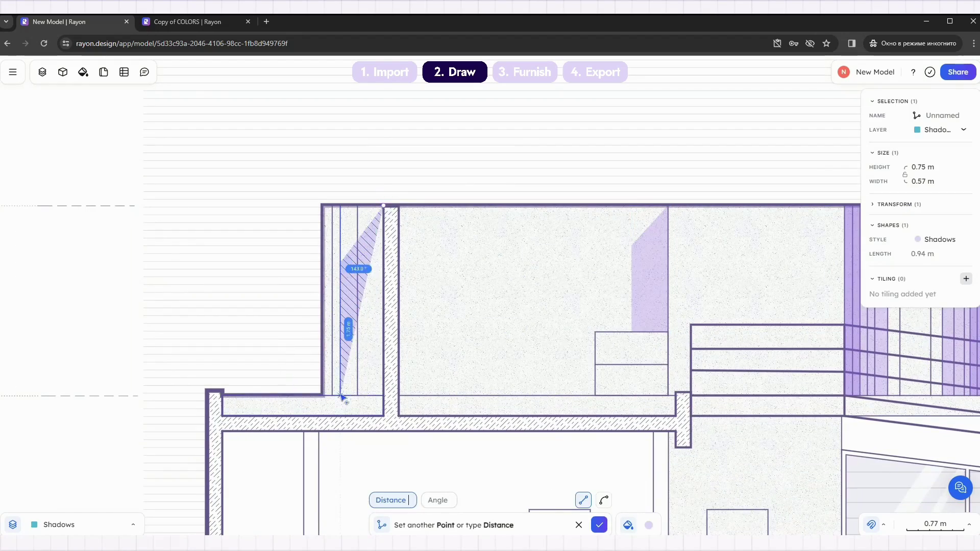
{"action": "left_click", "coordinate": [341, 396]}
{"action": "left_click", "coordinate": [384, 396]}
{"action": "left_click", "coordinate": [383, 206]}
Draw a Shadows band beneath the upper-left room's ceiling, stepping it up at both columns and slanting it from the slab's downstand.
{"action": "middle_click_drag", "start_coordinate": [526, 384], "coordinate": [498, 125]}
{"action": "key", "text": "l"}
{"action": "scroll", "coordinate": [623, 190], "scroll_direction": "up", "scroll_amount": 3}
{"action": "left_click", "coordinate": [606, 207]}
{"action": "left_click", "coordinate": [568, 249]}
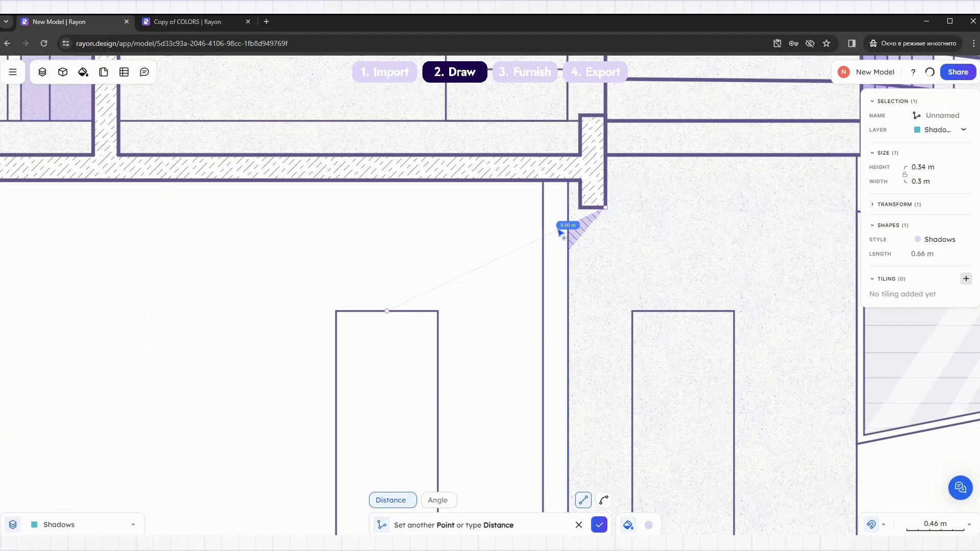
{"action": "left_click", "coordinate": [543, 225]}
{"action": "left_click", "coordinate": [542, 252]}
{"action": "scroll", "coordinate": [542, 252], "scroll_direction": "down", "scroll_amount": 3}
{"action": "left_click", "coordinate": [257, 252]}
{"action": "left_click", "coordinate": [257, 238]}
{"action": "left_click", "coordinate": [244, 238]}
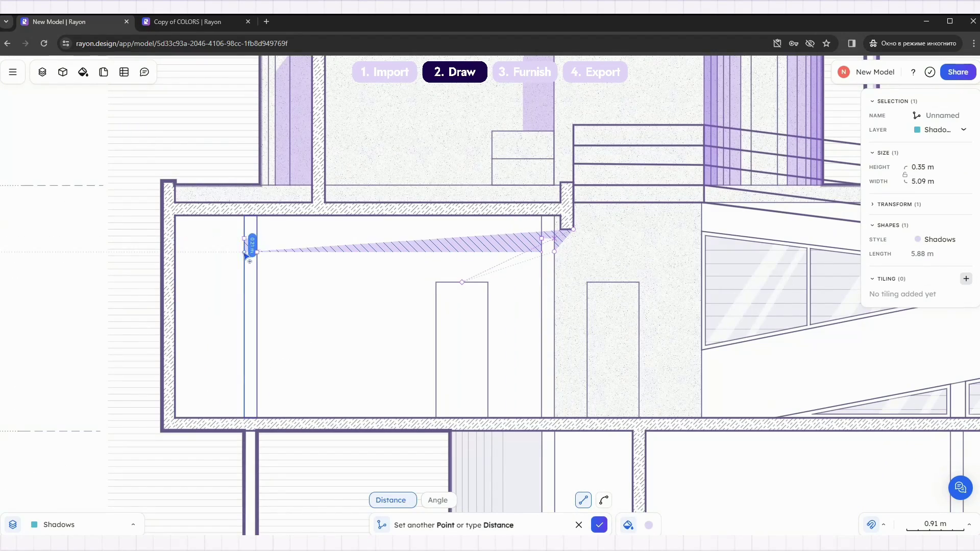
{"action": "left_click", "coordinate": [244, 252]}
{"action": "left_click", "coordinate": [175, 252]}
{"action": "left_click", "coordinate": [175, 215]}
{"action": "left_click", "coordinate": [560, 215]}
{"action": "left_click", "coordinate": [573, 230]}
{"action": "scroll", "coordinate": [348, 271], "scroll_direction": "down", "scroll_amount": 3}
Draw a Shadows shape about 10.5 m wide and 3.1 m high along the central ground-floor room's ceiling and right wall, stepping up at the column.
{"action": "middle_click_drag", "start_coordinate": [389, 287], "coordinate": [192, 222]}
{"action": "scroll", "coordinate": [424, 342], "scroll_direction": "up", "scroll_amount": 4}
{"action": "key", "text": "l"}
{"action": "left_click", "coordinate": [148, 260]}
{"action": "left_click", "coordinate": [580, 260]}
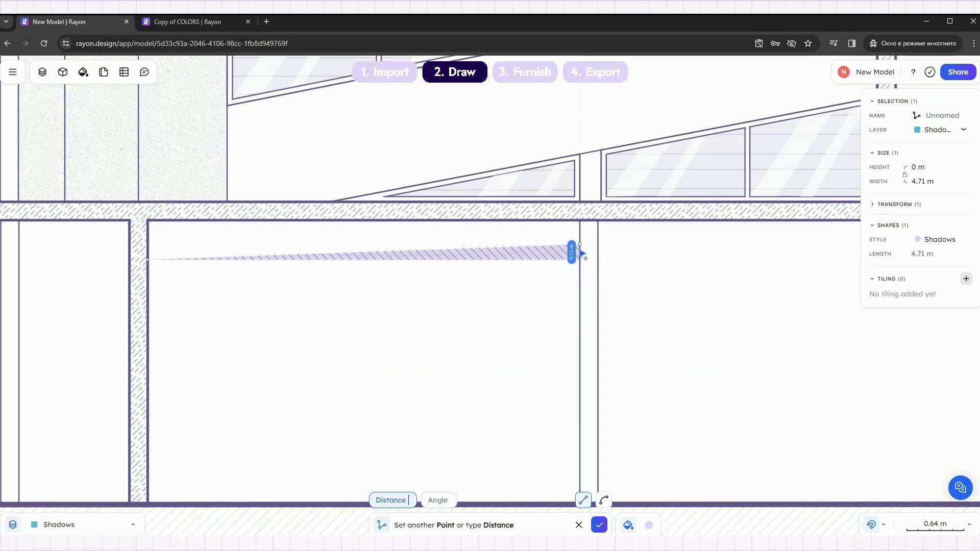
{"action": "left_click", "coordinate": [580, 244]}
{"action": "left_click", "coordinate": [598, 244]}
{"action": "left_click", "coordinate": [597, 260]}
{"action": "middle_click_drag", "start_coordinate": [767, 287], "coordinate": [201, 308]}
{"action": "left_click", "coordinate": [491, 283]}
{"action": "left_click", "coordinate": [490, 449]}
{"action": "left_click", "coordinate": [531, 449]}
{"action": "left_click", "coordinate": [531, 165]}
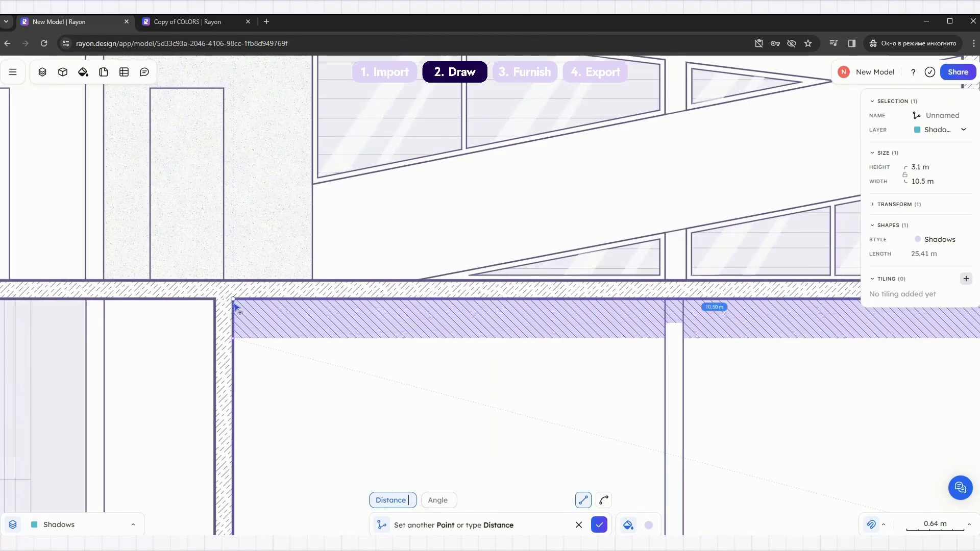
{"action": "left_click", "coordinate": [233, 300]}
{"action": "left_click", "coordinate": [233, 339]}
{"action": "scroll", "coordinate": [283, 327], "scroll_direction": "down", "scroll_amount": 5}
{"action": "left_click", "coordinate": [656, 342]}
Draw a Shadows shape about 5.85 m wide and 1.43 m high along the upper-right room's ceiling and right wall, ending in a slant at the window head.
{"action": "middle_click_drag", "start_coordinate": [657, 342], "coordinate": [565, 344]}
{"action": "scroll", "coordinate": [628, 164], "scroll_direction": "up", "scroll_amount": 1}
{"action": "middle_click_drag", "start_coordinate": [628, 164], "coordinate": [544, 125]}
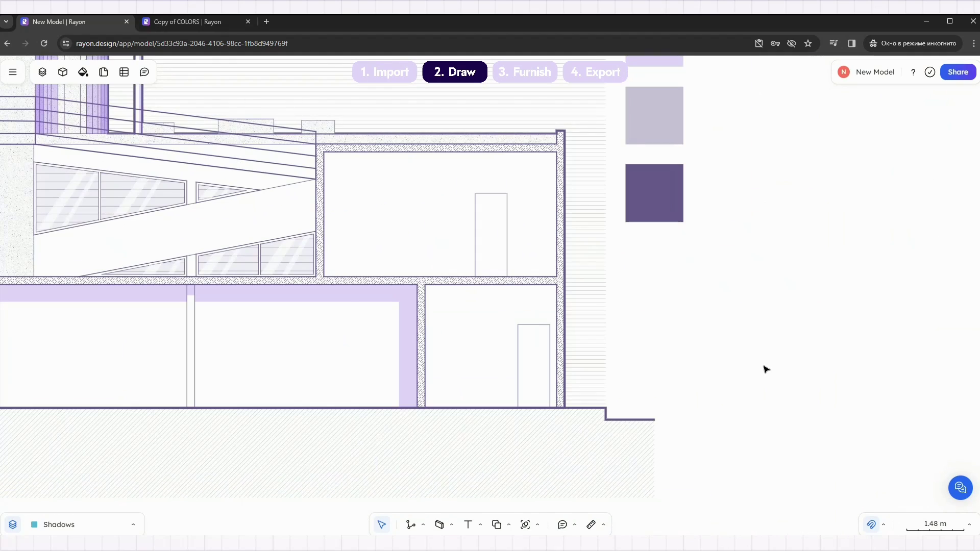
{"action": "scroll", "coordinate": [468, 157], "scroll_direction": "up", "scroll_amount": 3}
{"action": "key", "text": "l"}
{"action": "left_click", "coordinate": [105, 145]}
{"action": "left_click", "coordinate": [106, 187]}
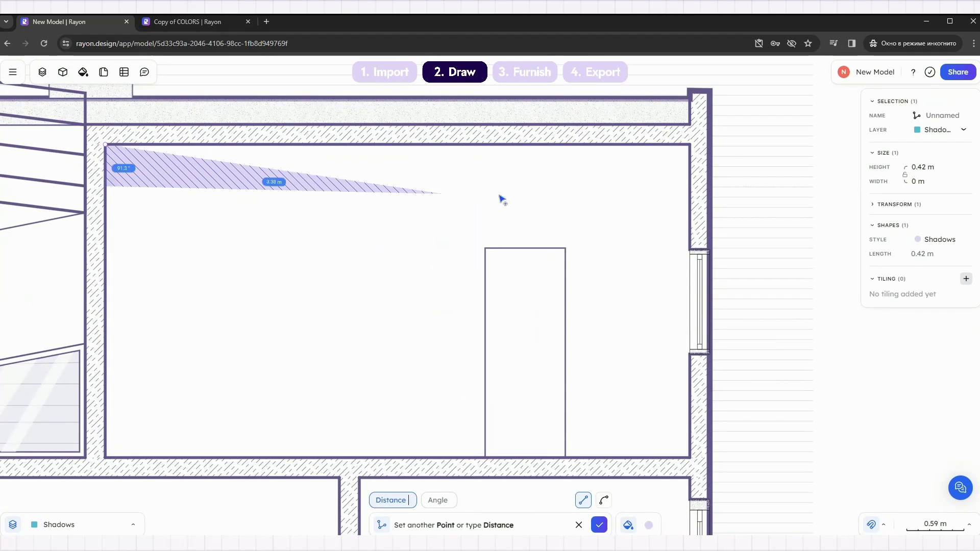
{"action": "left_click", "coordinate": [651, 186]}
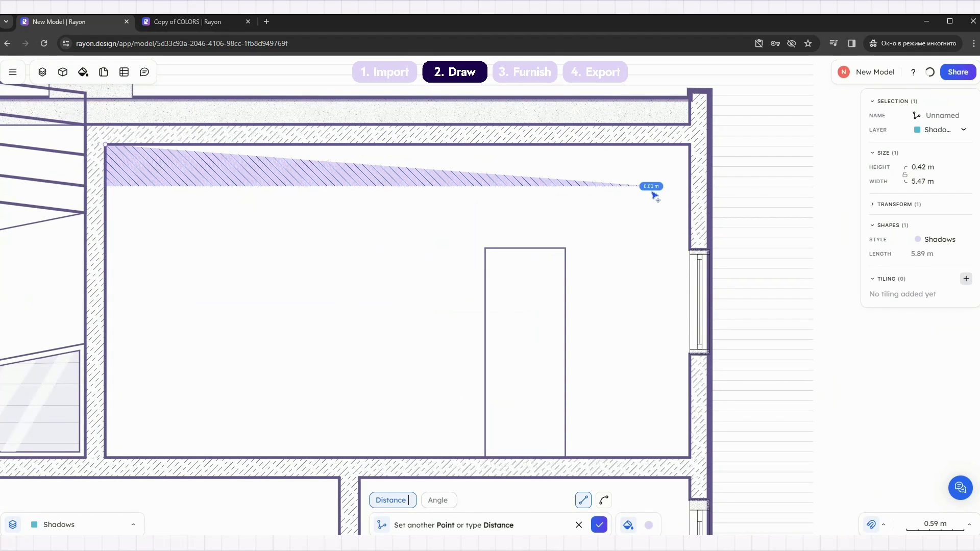
{"action": "left_click", "coordinate": [653, 286]}
{"action": "left_click", "coordinate": [691, 249]}
{"action": "left_click", "coordinate": [690, 145]}
{"action": "left_click", "coordinate": [106, 145]}
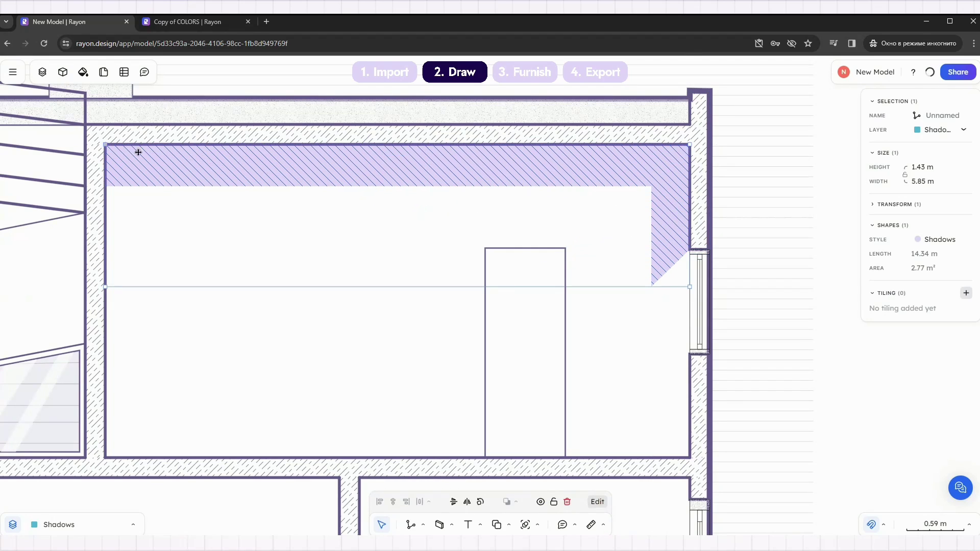
Draw a slant-topped Shadows shape about 0.39 m wide on the upper-right room's right wall, from the window sill down to the floor.
{"action": "key", "text": "l"}
{"action": "left_click", "coordinate": [690, 355]}
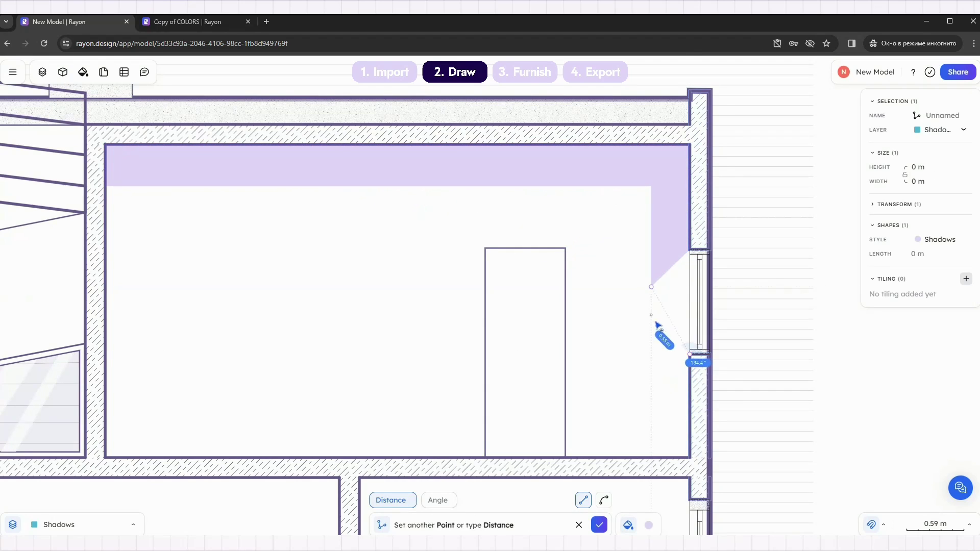
{"action": "left_click", "coordinate": [653, 388]}
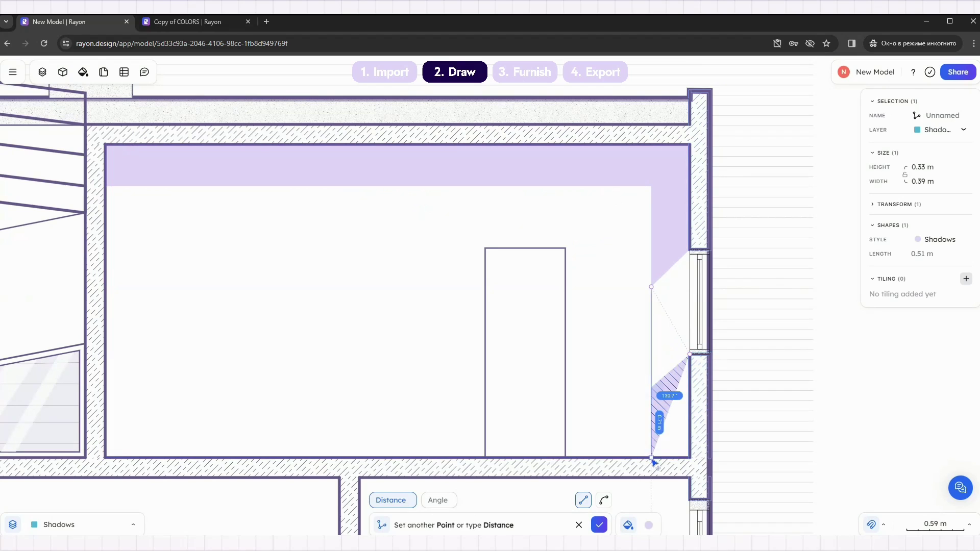
{"action": "left_click", "coordinate": [652, 458]}
{"action": "left_click", "coordinate": [690, 457]}
{"action": "left_click", "coordinate": [690, 354]}
{"action": "left_click", "coordinate": [886, 380]}
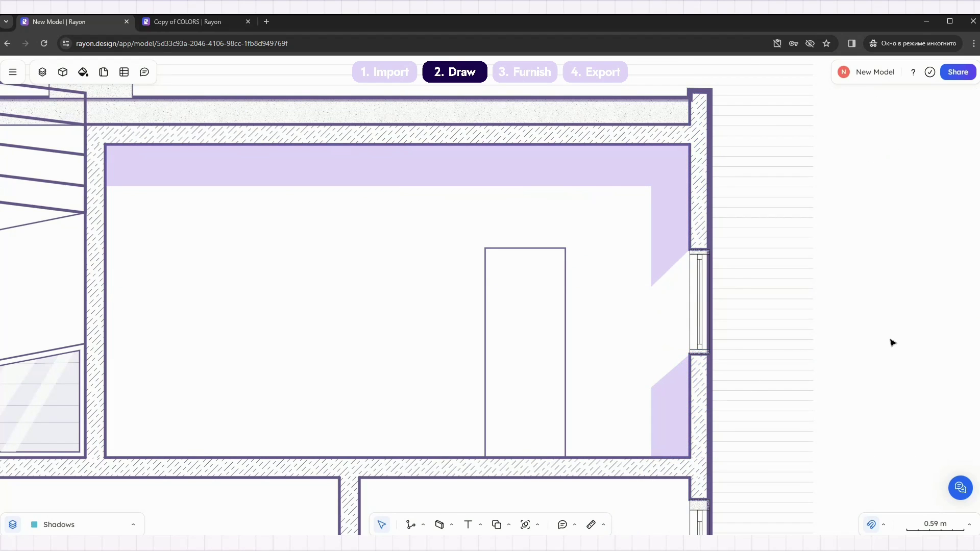
{"action": "scroll", "coordinate": [563, 397], "scroll_direction": "down", "scroll_amount": 10}
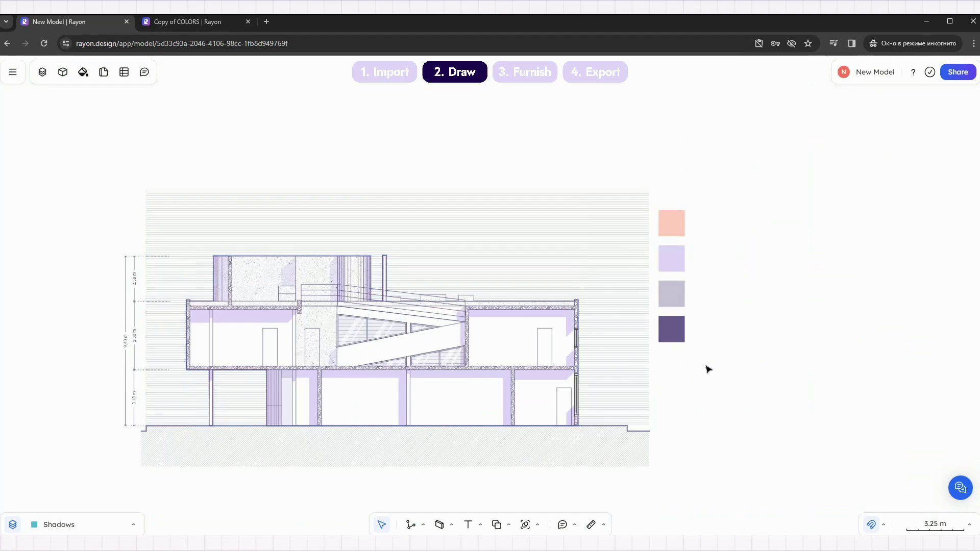
Draw a circle about 2 m in diameter in the sky above the section's upper-right roof.
{"action": "middle_click_drag", "start_coordinate": [694, 394], "coordinate": [681, 350]}
{"action": "scroll", "coordinate": [489, 428], "scroll_direction": "up", "scroll_amount": 3}
{"action": "middle_click_drag", "start_coordinate": [487, 431], "coordinate": [491, 502]}
{"action": "left_click", "coordinate": [423, 525]}
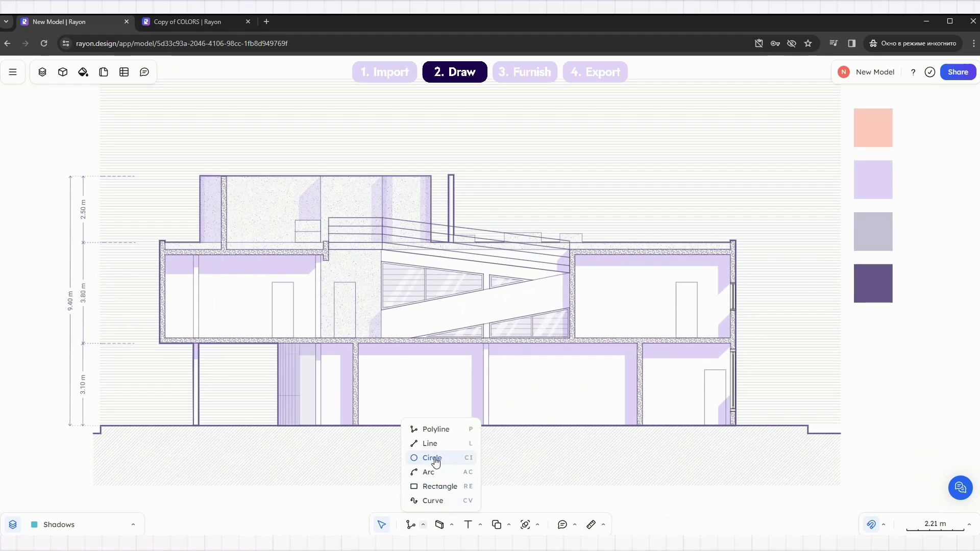
{"action": "left_click", "coordinate": [436, 461]}
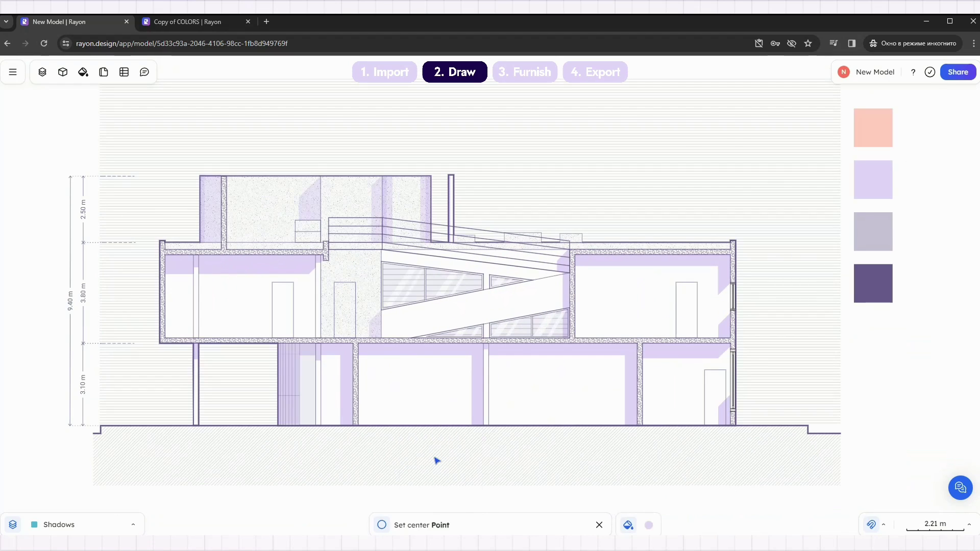
{"action": "left_click", "coordinate": [676, 136]}
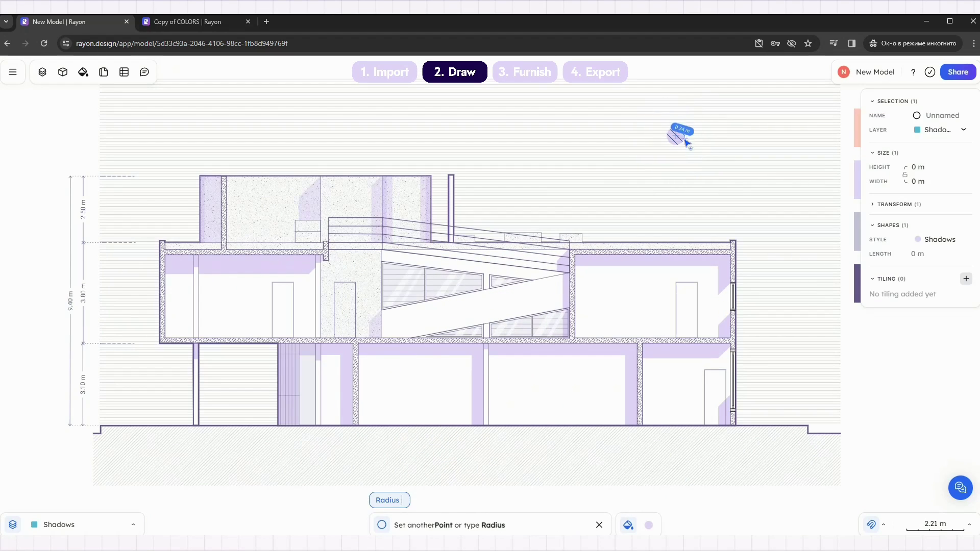
{"action": "left_click", "coordinate": [693, 159]}
Apply the peach colour swatch's style to the sky circle.
{"action": "left_click", "coordinate": [951, 245]}
{"action": "left_click", "coordinate": [839, 248]}
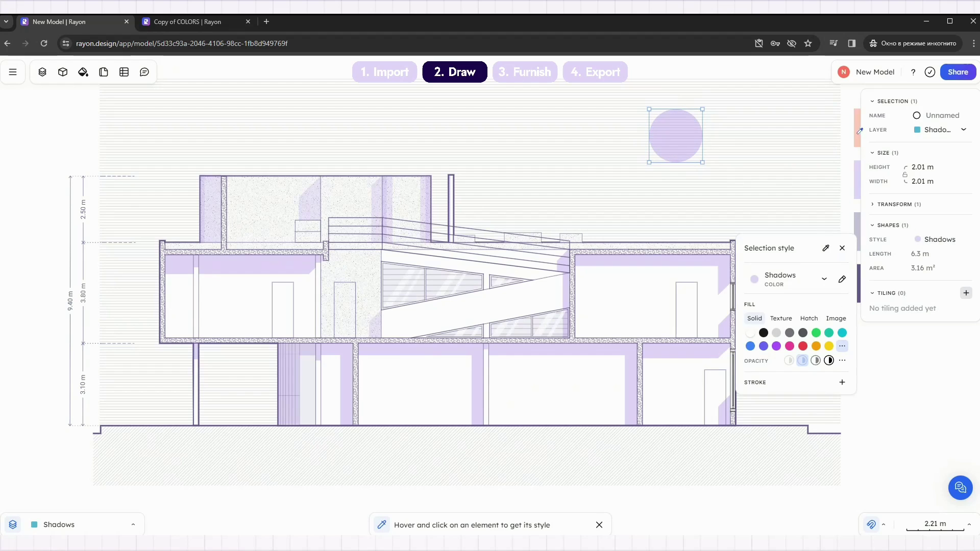
{"action": "scroll", "coordinate": [792, 204], "scroll_direction": "right", "scroll_amount": 4}
{"action": "left_click", "coordinate": [769, 138]}
{"action": "left_click", "coordinate": [817, 172]}
Insert an elevation mark block from the libraries, shrink it to about 0.83 × 0.43 m and place it on the ground line.
{"action": "middle_click_drag", "start_coordinate": [808, 350], "coordinate": [924, 334]}
{"action": "scroll", "coordinate": [208, 446], "scroll_direction": "up", "scroll_amount": 6, "text": "ctrl"}
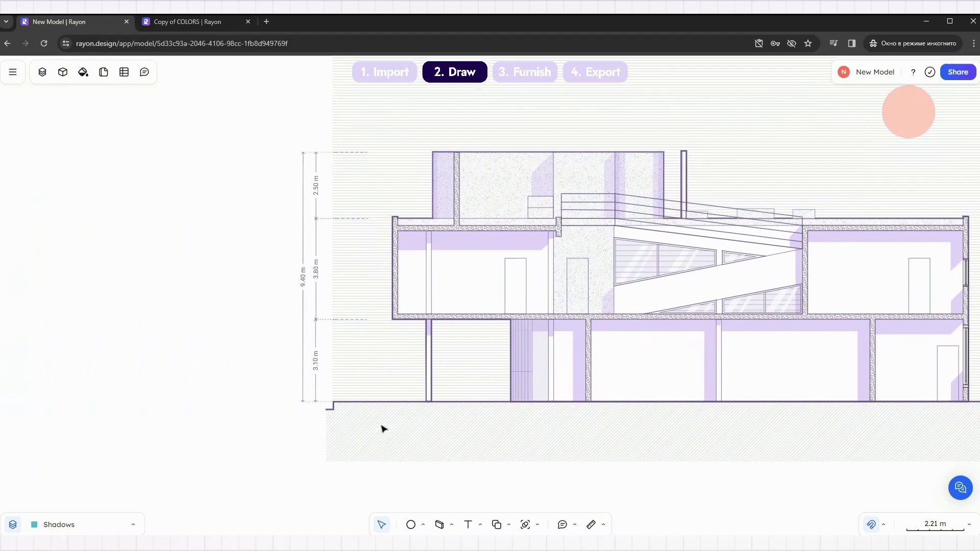
{"action": "left_click", "coordinate": [63, 74]}
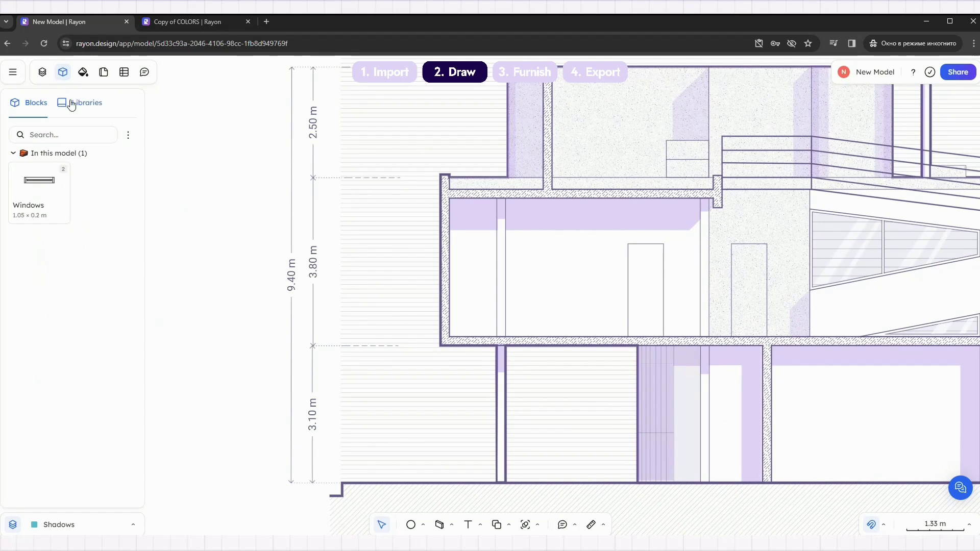
{"action": "left_click", "coordinate": [74, 104]}
{"action": "type", "text": "e"}
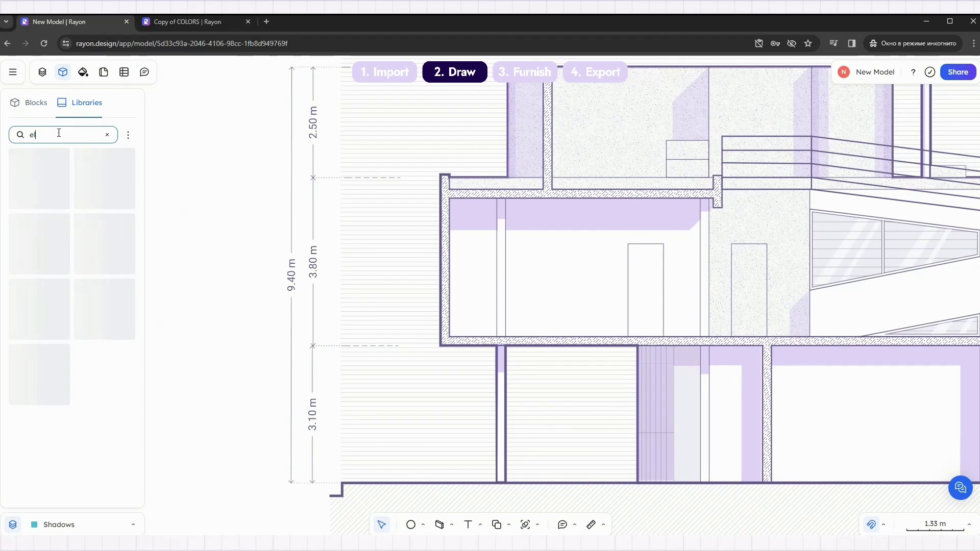
{"action": "type", "text": "lev"}
{"action": "left_click_drag", "start_coordinate": [49, 307], "coordinate": [234, 269]}
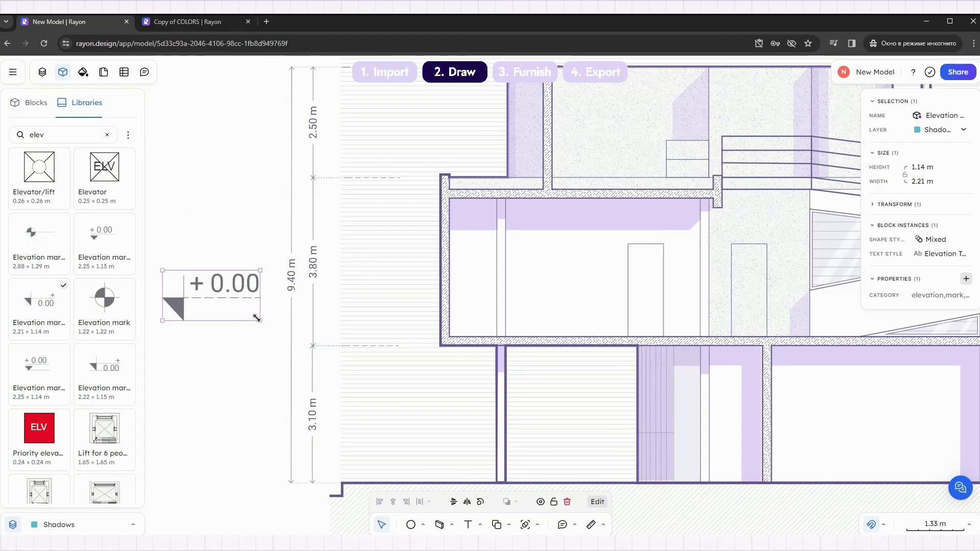
{"action": "left_click_drag", "start_coordinate": [256, 318], "coordinate": [193, 288]}
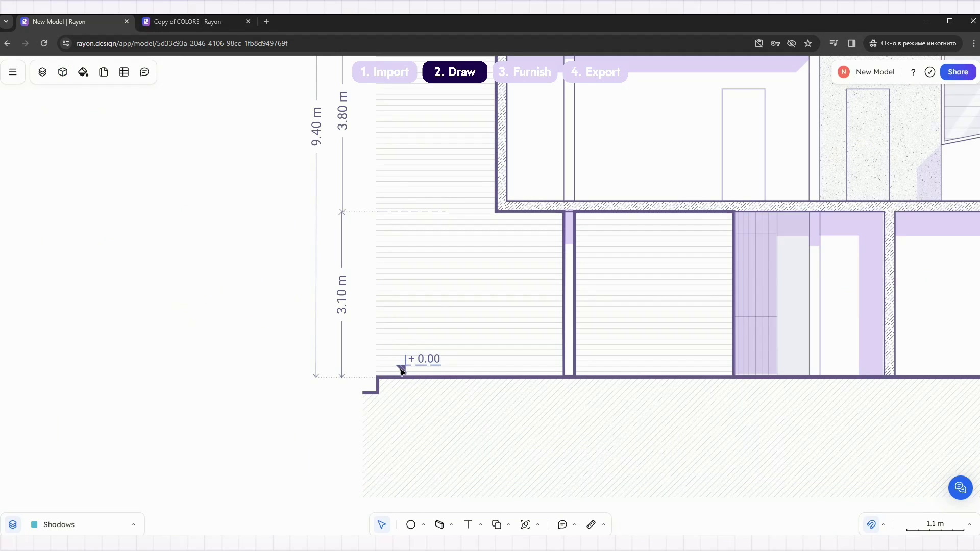
Copy the ground-level elevation mark horizontally to the empty area left of the dimension lines.
{"action": "left_click", "coordinate": [401, 372]}
{"action": "left_click", "coordinate": [497, 525]}
{"action": "left_click", "coordinate": [405, 376]}
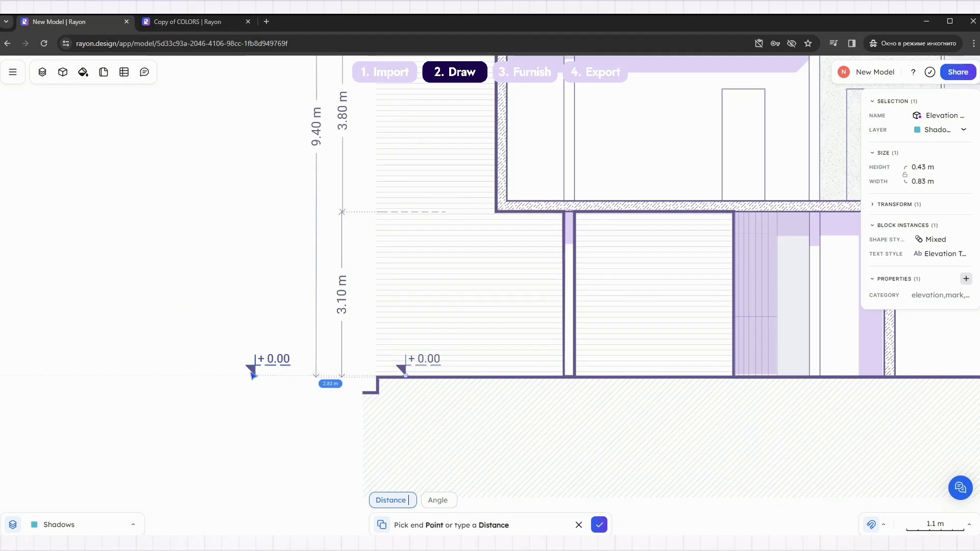
{"action": "left_click", "coordinate": [237, 375]}
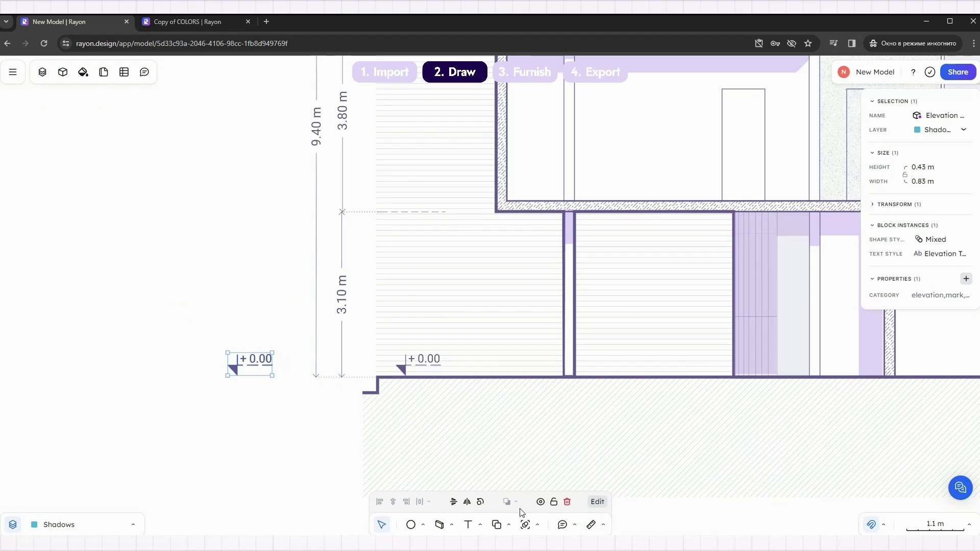
Unblock the copied elevation mark and combine its shapes and text into a group.
{"action": "left_click", "coordinate": [538, 528]}
{"action": "left_click", "coordinate": [544, 499]}
{"action": "scroll", "coordinate": [193, 364], "scroll_direction": "up", "scroll_amount": 3}
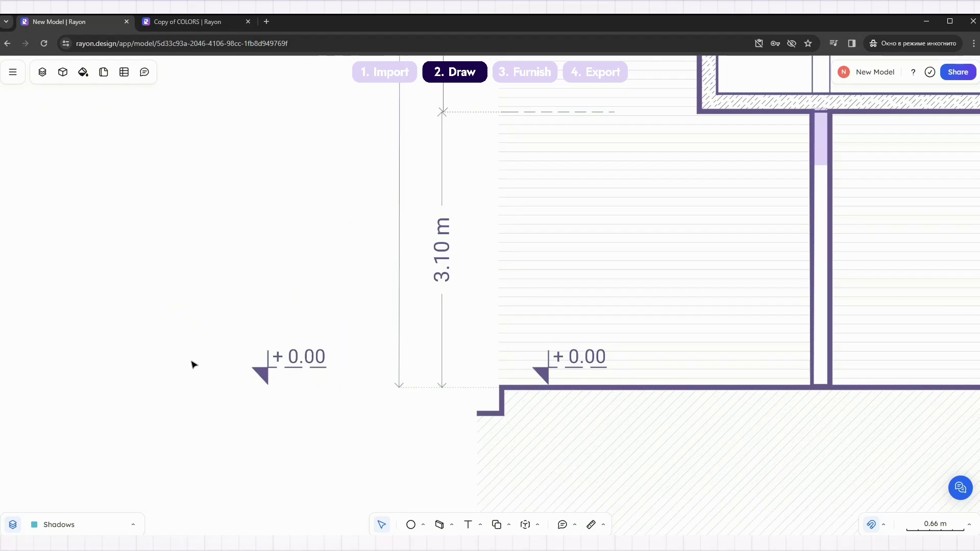
{"action": "left_click_drag", "start_coordinate": [342, 409], "coordinate": [341, 409]}
{"action": "left_click", "coordinate": [538, 527]}
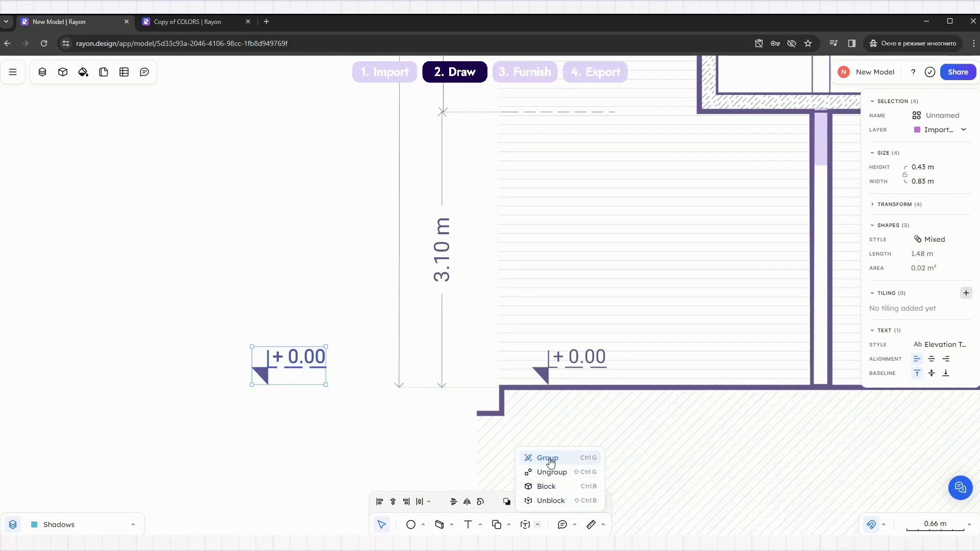
{"action": "left_click", "coordinate": [546, 459]}
Copy the grouped elevation mark onto the three dashed level lines above the ground-level mark.
{"action": "left_click", "coordinate": [264, 375]}
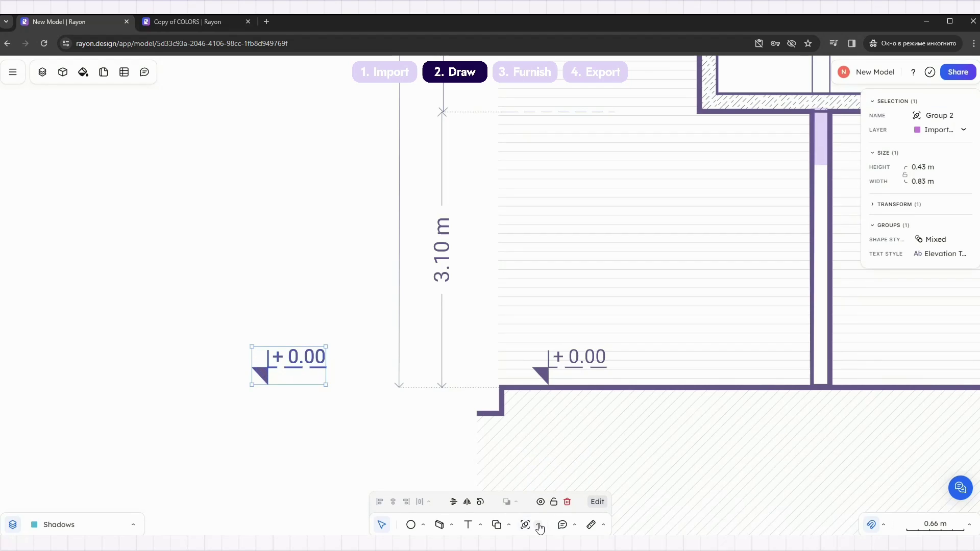
{"action": "left_click", "coordinate": [540, 527]}
{"action": "left_click", "coordinate": [525, 400]}
{"action": "left_click", "coordinate": [267, 383]}
{"action": "scroll", "coordinate": [270, 377], "scroll_direction": "down", "scroll_amount": 5}
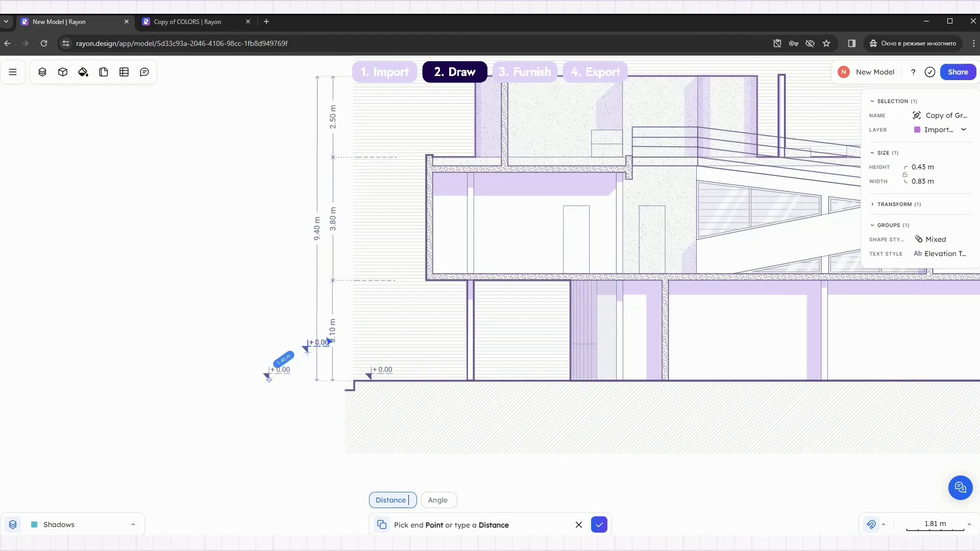
{"action": "scroll", "coordinate": [375, 310], "scroll_direction": "up", "scroll_amount": 4}
{"action": "left_click", "coordinate": [365, 259]}
{"action": "middle_click_drag", "start_coordinate": [385, 196], "coordinate": [384, 277]}
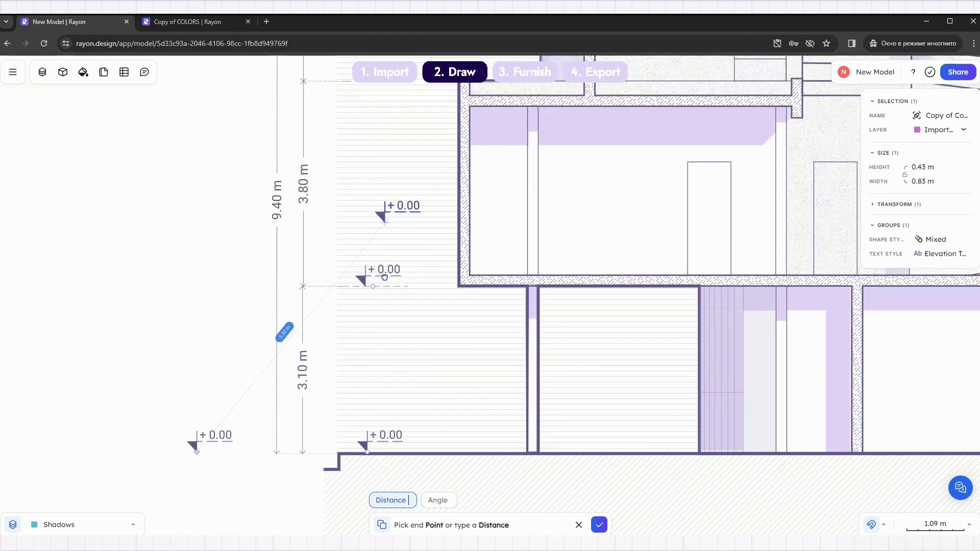
{"action": "scroll", "coordinate": [384, 277], "scroll_direction": "up", "scroll_amount": 5}
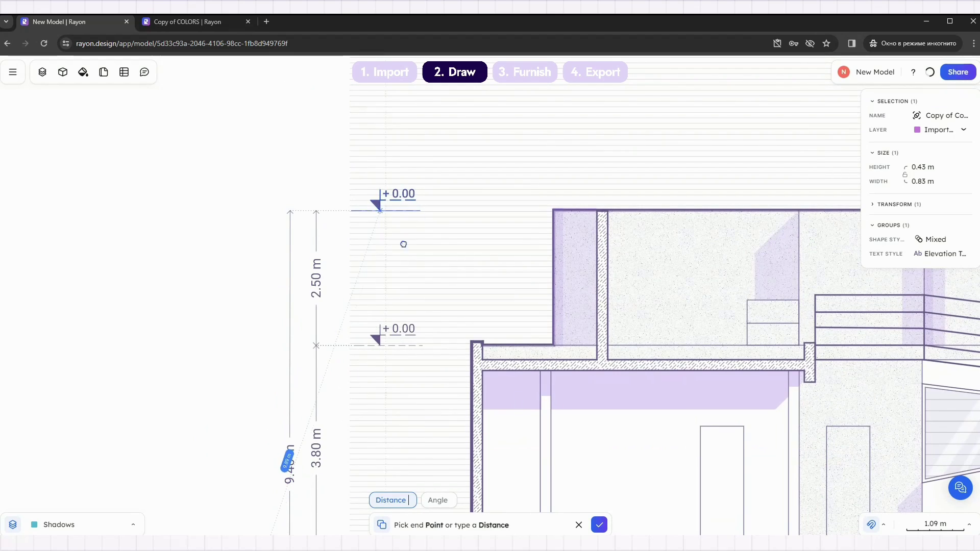
{"action": "left_click", "coordinate": [403, 244]}
Set the elevation mark at the first-floor slab to + 3.10.
{"action": "scroll", "coordinate": [409, 435], "scroll_direction": "down", "scroll_amount": 3}
{"action": "scroll", "coordinate": [267, 473], "scroll_direction": "up", "scroll_amount": 8}
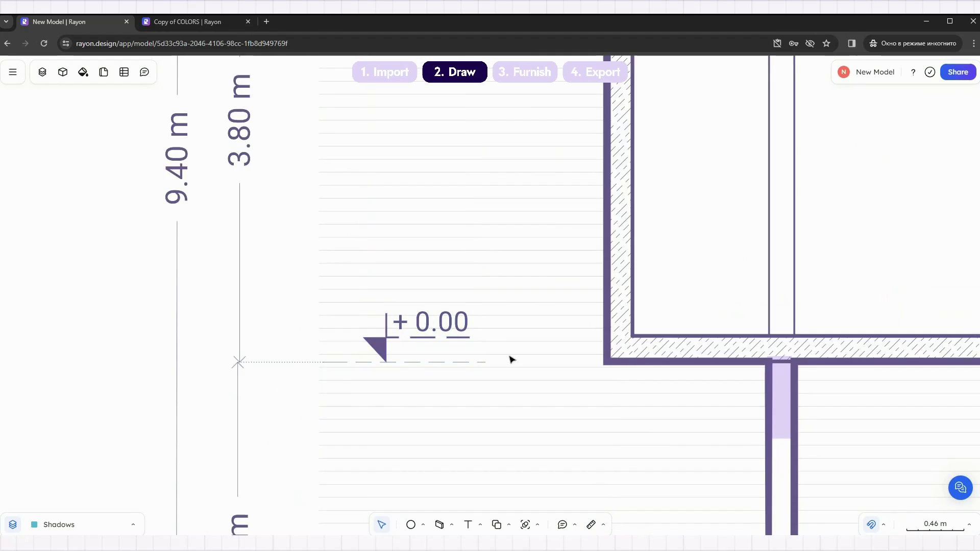
{"action": "double_click", "coordinate": [442, 322]}
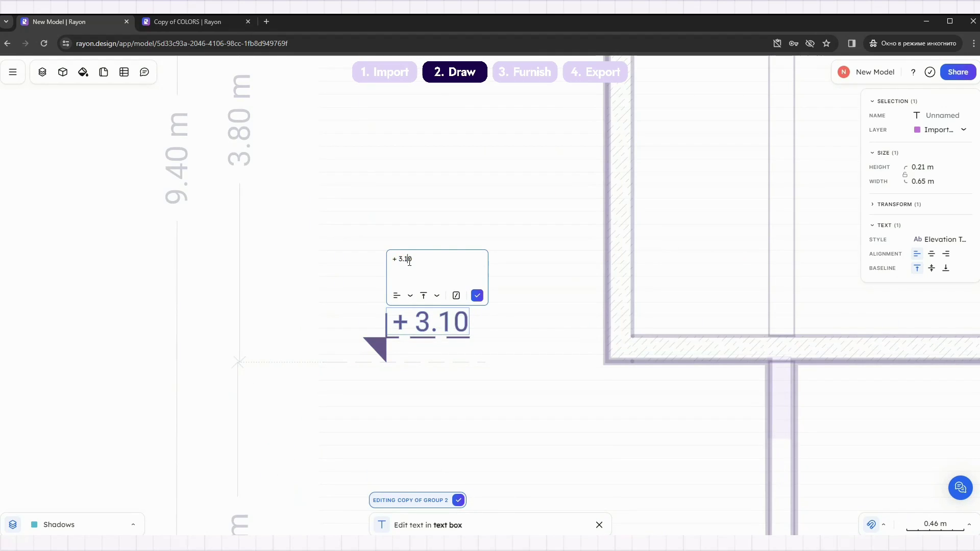
{"action": "left_click", "coordinate": [499, 355]}
Set the elevation mark at the main roof level to + 6.90.
{"action": "scroll", "coordinate": [496, 388], "scroll_direction": "up", "scroll_amount": 7}
{"action": "double_click", "coordinate": [432, 225]}
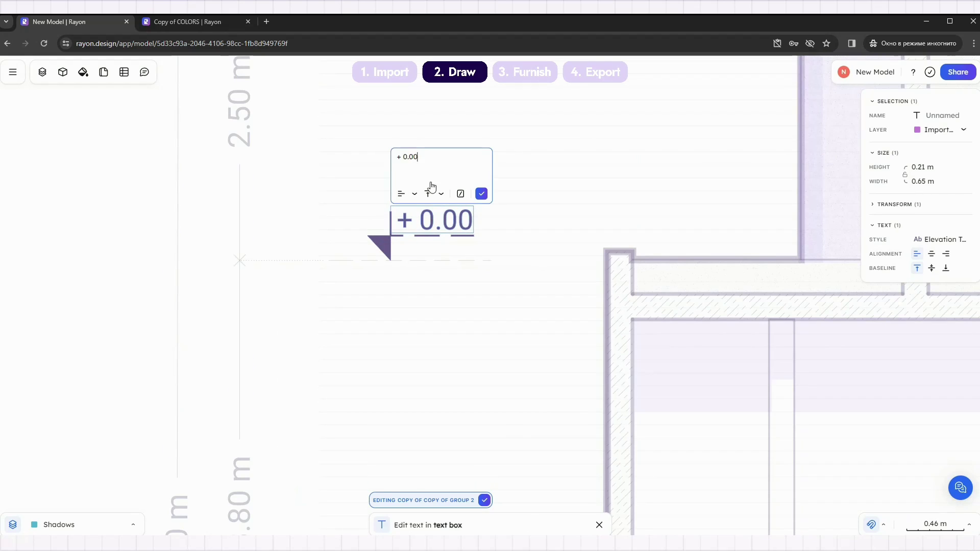
{"action": "type", "text": "6"}
{"action": "left_click_drag", "start_coordinate": [409, 158], "coordinate": [414, 158]}
{"action": "type", "text": "9"}
{"action": "left_click", "coordinate": [485, 501]}
Set the topmost elevation mark to + 9.40.
{"action": "scroll", "coordinate": [480, 475], "scroll_direction": "up", "scroll_amount": 7}
{"action": "double_click", "coordinate": [434, 270]}
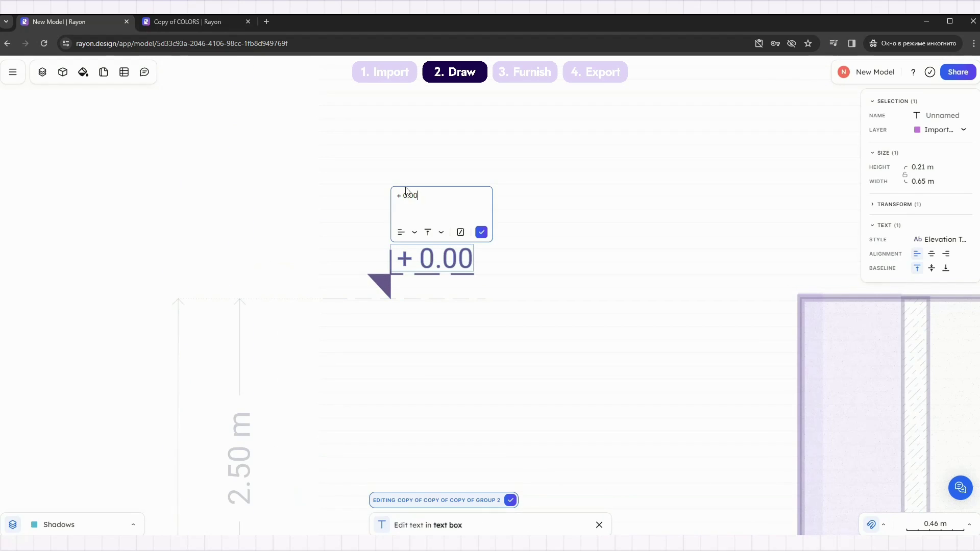
{"action": "type", "text": "4"}
{"action": "left_click", "coordinate": [511, 500]}
Find the Scale 1:1 light block in the libraries and place it beneath the ground hatch's right end.
{"action": "scroll", "coordinate": [289, 184], "scroll_direction": "down", "scroll_amount": 8}
{"action": "middle_click_drag", "start_coordinate": [488, 394], "coordinate": [355, 355]}
{"action": "left_click", "coordinate": [63, 72]}
{"action": "left_click", "coordinate": [80, 103]}
{"action": "left_click", "coordinate": [61, 136]}
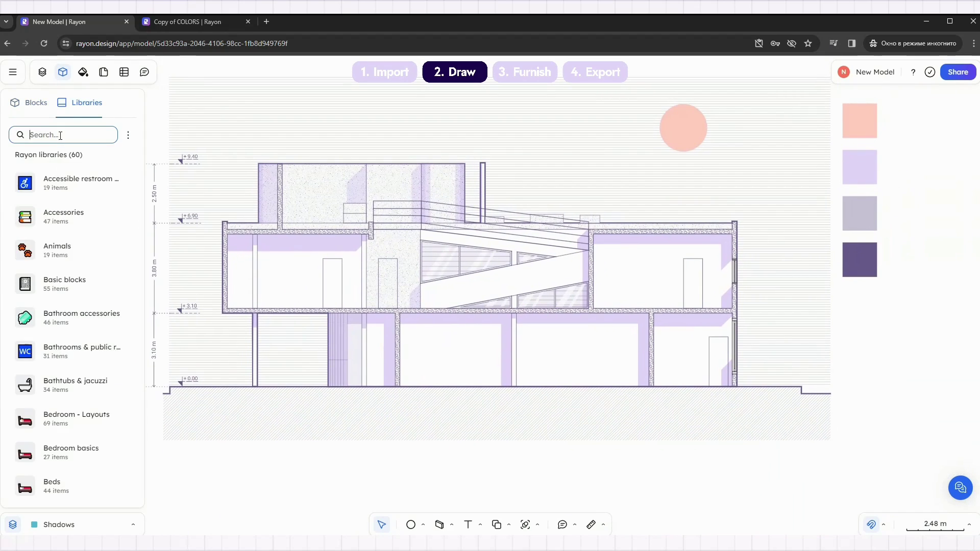
{"action": "type", "text": "scale"}
{"action": "left_click_drag", "start_coordinate": [104, 311], "coordinate": [735, 470]}
{"action": "scroll", "coordinate": [679, 456], "scroll_direction": "down", "scroll_amount": 3}
{"action": "middle_click_drag", "start_coordinate": [679, 457], "coordinate": [566, 383]}
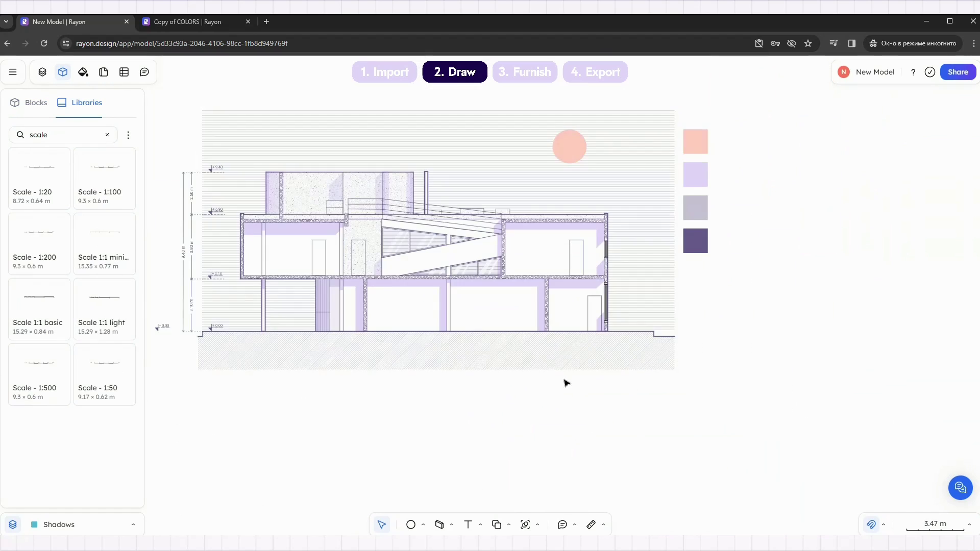
{"action": "scroll", "coordinate": [434, 388], "scroll_direction": "up", "scroll_amount": 2}
{"action": "left_click_drag", "start_coordinate": [117, 322], "coordinate": [561, 384]}
{"action": "left_click", "coordinate": [607, 432]}
Place a text box on the ground hatch above the scale bar and enlarge its text.
{"action": "scroll", "coordinate": [607, 433], "scroll_direction": "up", "scroll_amount": 3}
{"action": "middle_click_drag", "start_coordinate": [607, 433], "coordinate": [551, 488]}
{"action": "left_click", "coordinate": [468, 525]}
{"action": "left_click", "coordinate": [504, 365]}
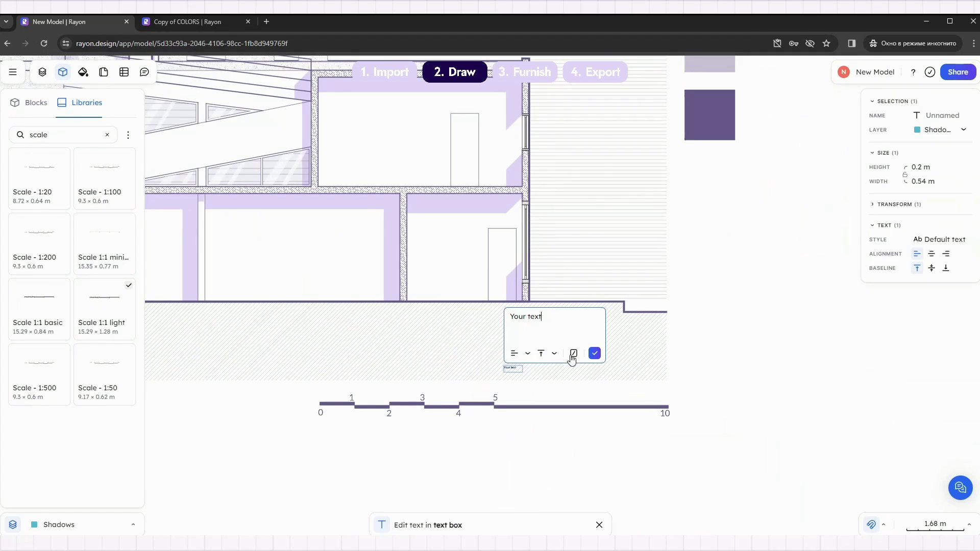
{"action": "left_click", "coordinate": [574, 353]}
{"action": "left_click", "coordinate": [817, 373]}
{"action": "left_click", "coordinate": [843, 327]}
{"action": "left_click", "coordinate": [794, 430]}
{"action": "scroll", "coordinate": [516, 376], "scroll_direction": "up", "scroll_amount": 6}
Replace the placeholder text with "Villa Savoye/ Le Corbusier".
{"action": "triple_click", "coordinate": [486, 272]}
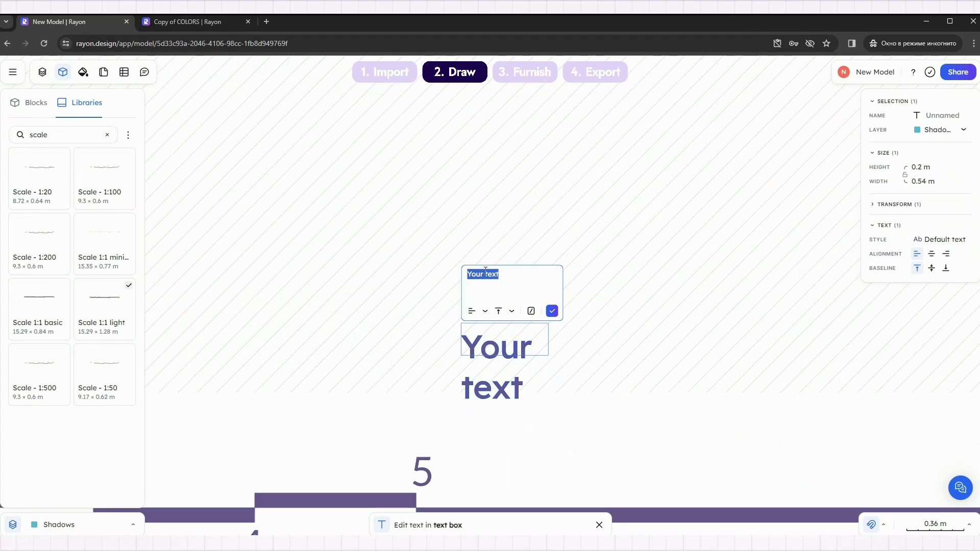
{"action": "type", "text": "Villa Sa"}
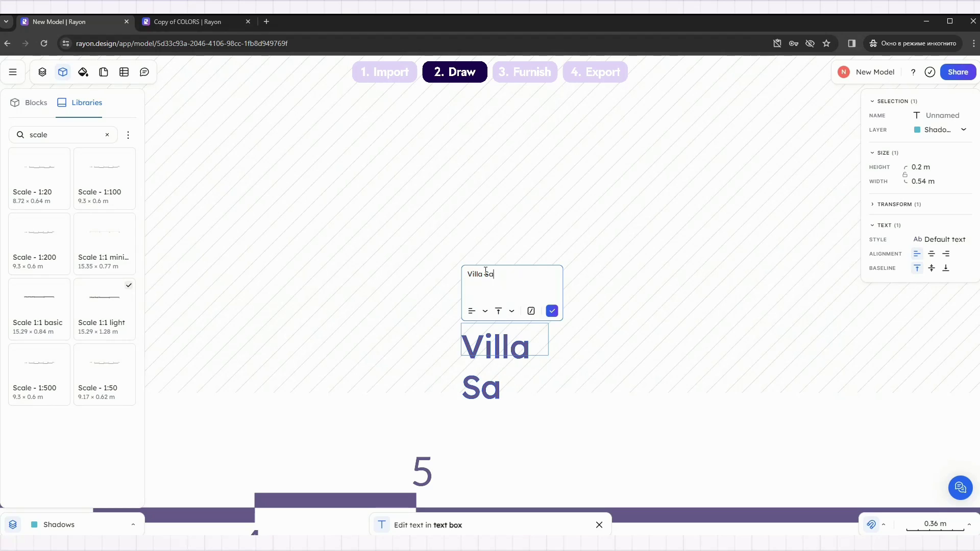
{"action": "type", "text": "voye/ Le Corb"}
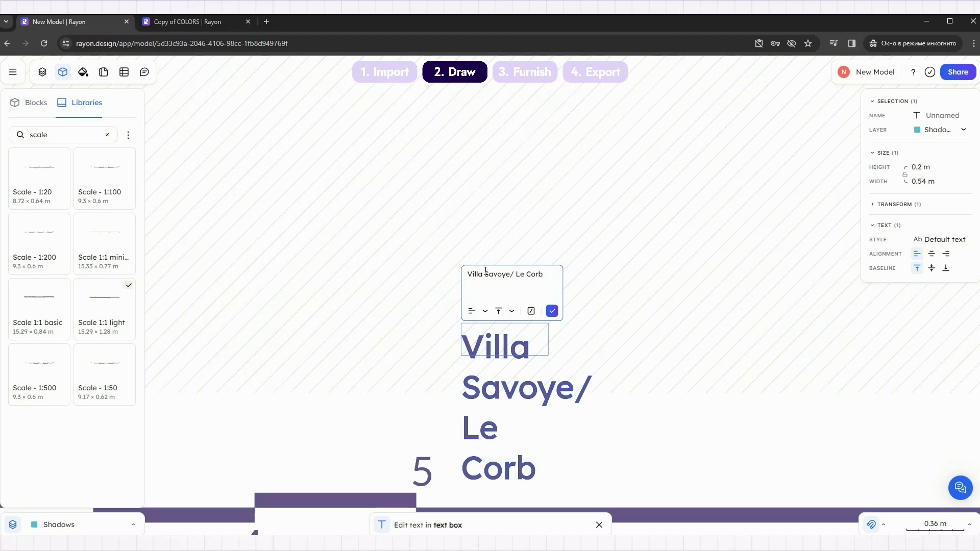
{"action": "type", "text": "usier"}
{"action": "left_click", "coordinate": [551, 310]}
Widen the title's text box to fit one line, centred, ending at the ground hatch's lower-right corner.
{"action": "left_click_drag", "start_coordinate": [549, 341], "coordinate": [910, 341]}
{"action": "scroll", "coordinate": [586, 329], "scroll_direction": "down", "scroll_amount": 5}
{"action": "left_click_drag", "start_coordinate": [653, 338], "coordinate": [766, 341]}
{"action": "left_click", "coordinate": [932, 253]}
{"action": "scroll", "coordinate": [700, 355], "scroll_direction": "down", "scroll_amount": 6}
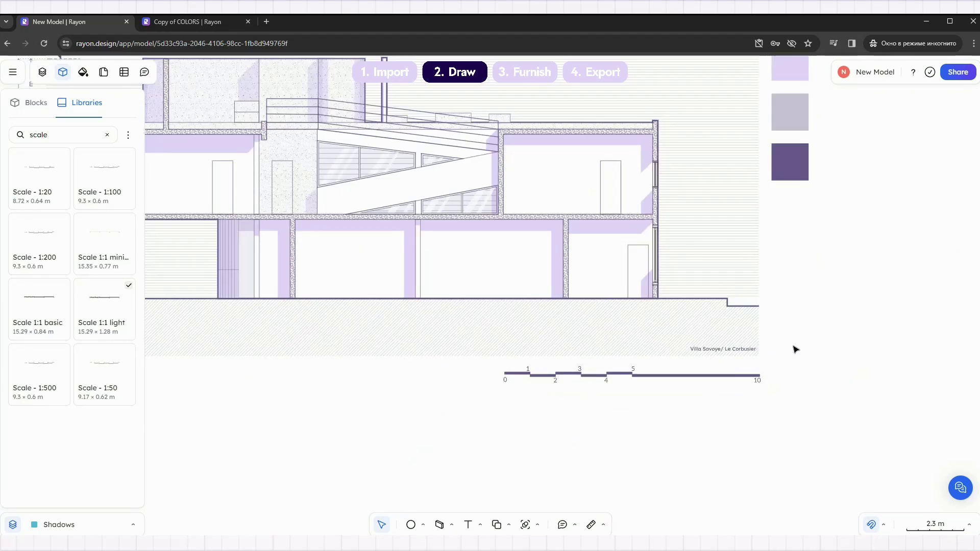
Set the title's text size to 0.3 and widen its box so the title fits on one line.
{"action": "left_click", "coordinate": [943, 240]}
{"action": "left_click", "coordinate": [842, 372]}
{"action": "type", "text": "0.3"}
{"action": "key", "text": "Return"}
{"action": "left_click", "coordinate": [806, 420]}
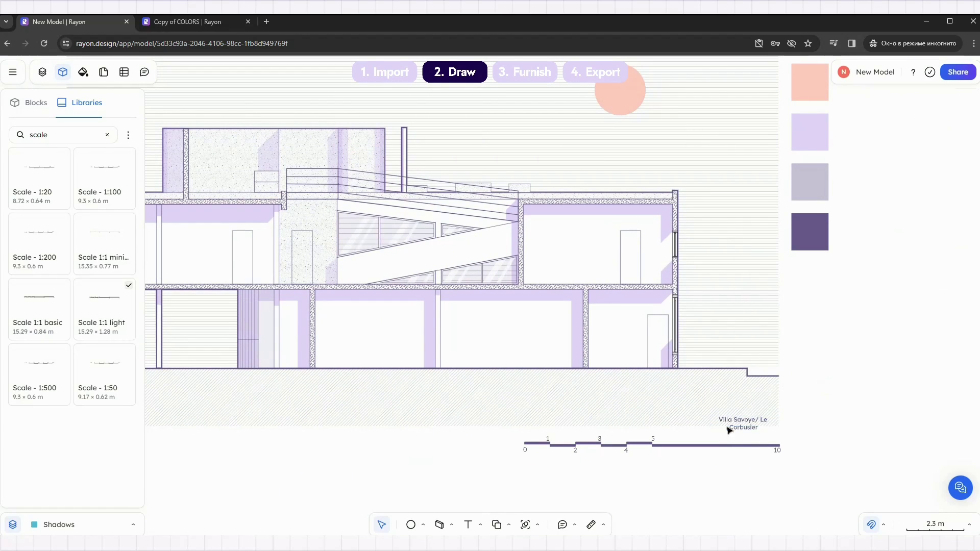
{"action": "left_click", "coordinate": [728, 429]}
{"action": "left_click_drag", "start_coordinate": [708, 425], "coordinate": [694, 424]}
{"action": "left_click", "coordinate": [812, 423]}
{"action": "scroll", "coordinate": [824, 408], "scroll_direction": "down", "scroll_amount": 5}
{"action": "scroll", "coordinate": [709, 392], "scroll_direction": "right", "scroll_amount": 3}
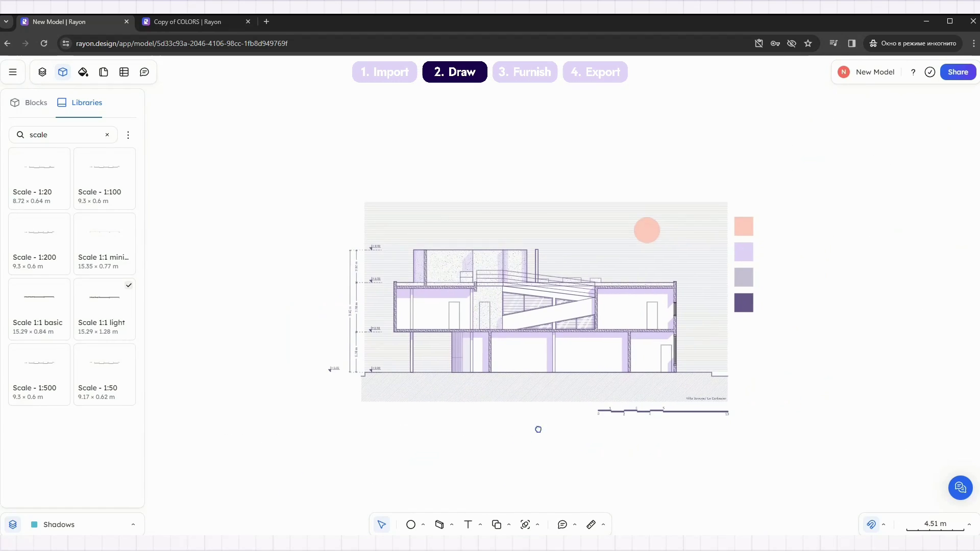
{"action": "scroll", "coordinate": [519, 440], "scroll_direction": "right", "scroll_amount": 1}
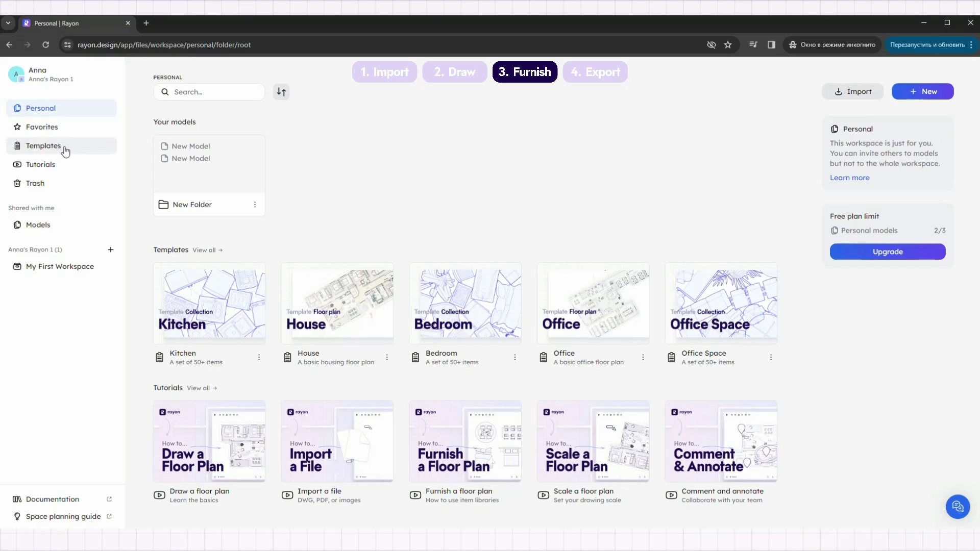
Open the Toffu Section Blocks template and place its blocks in the villa model, left of the section.
{"action": "left_click", "coordinate": [205, 250]}
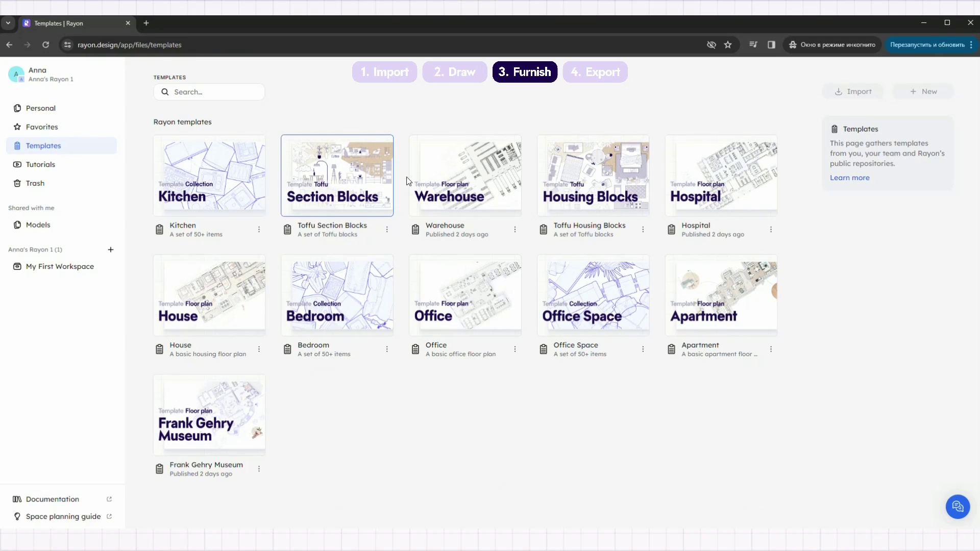
{"action": "left_click", "coordinate": [339, 180]}
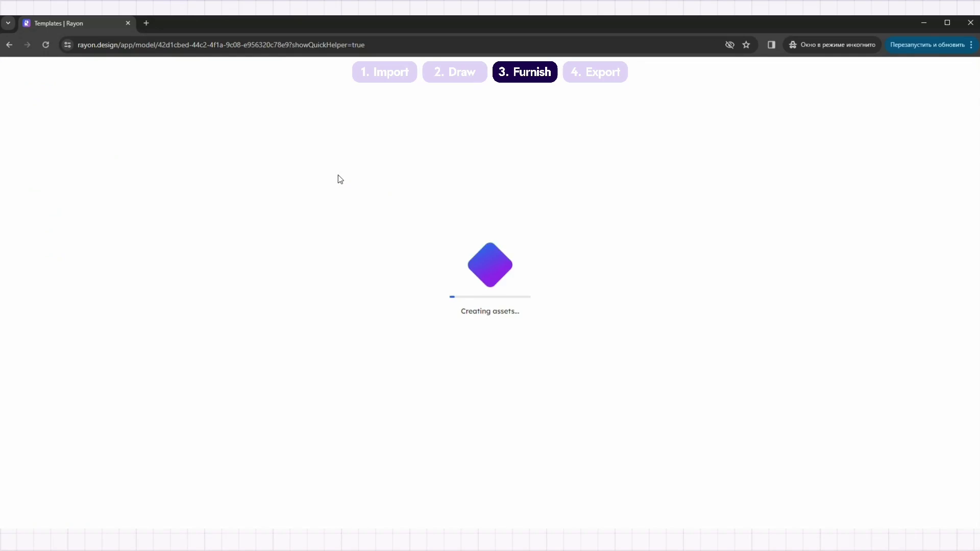
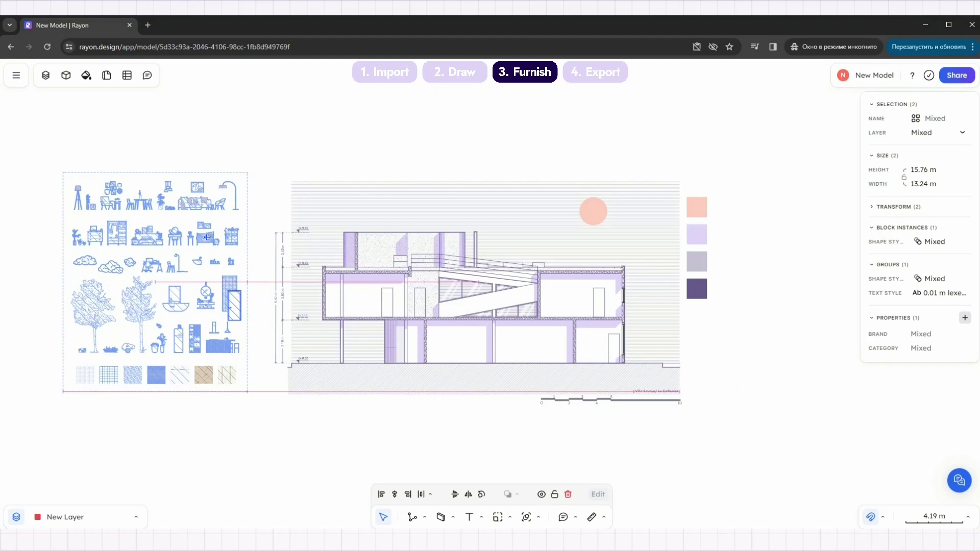
{"action": "left_click", "coordinate": [154, 285]}
{"action": "left_click", "coordinate": [487, 428]}
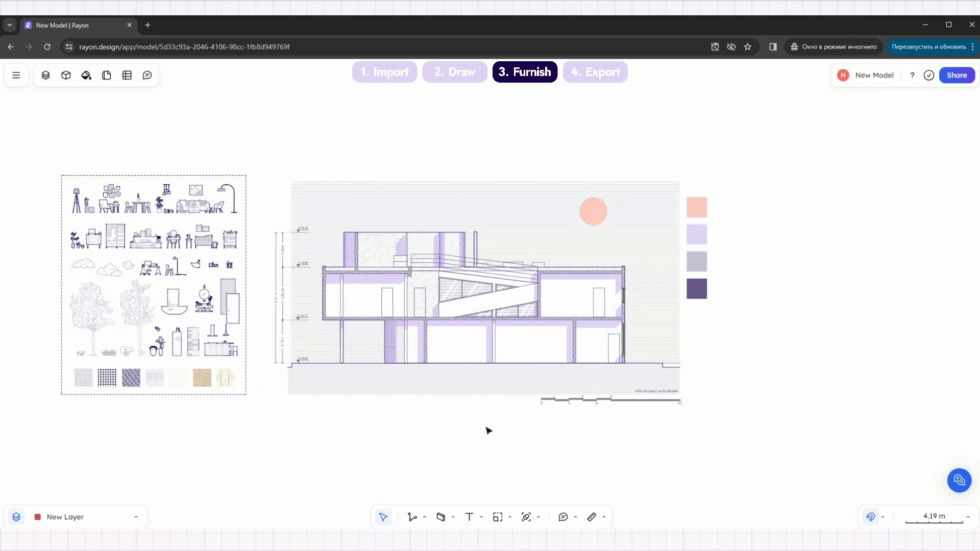
Duplicate the 0.92 × 2.15 m door from the upper floor's left room into other rooms, including beside the ground floor's right outer wall.
{"action": "scroll", "coordinate": [195, 322], "scroll_direction": "up", "scroll_amount": 4}
{"action": "left_click", "coordinate": [273, 307]}
{"action": "key", "text": "d"}
{"action": "left_click", "coordinate": [262, 325]}
{"action": "scroll", "coordinate": [624, 290], "scroll_direction": "up", "scroll_amount": 7}
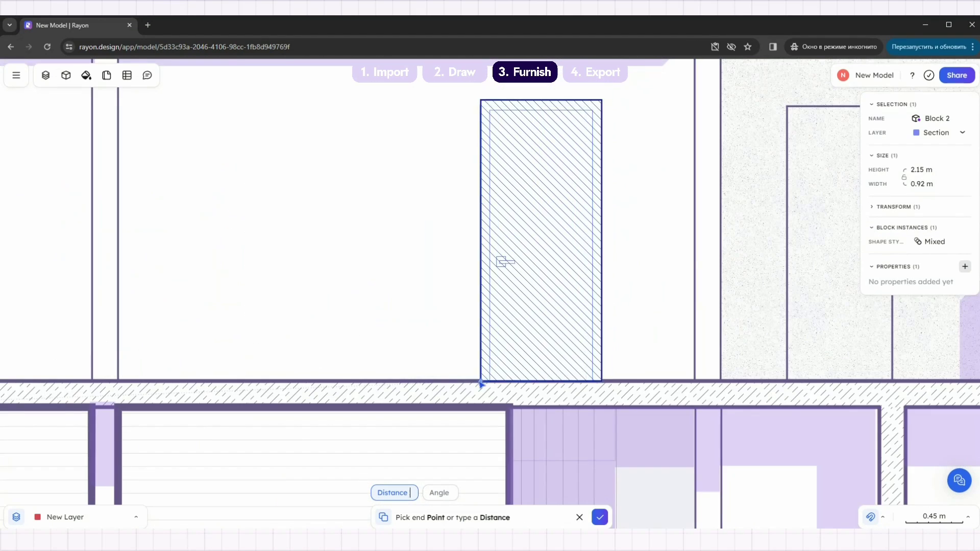
{"action": "scroll", "coordinate": [565, 339], "scroll_direction": "down", "scroll_amount": 6}
{"action": "scroll", "coordinate": [661, 313], "scroll_direction": "up", "scroll_amount": 6}
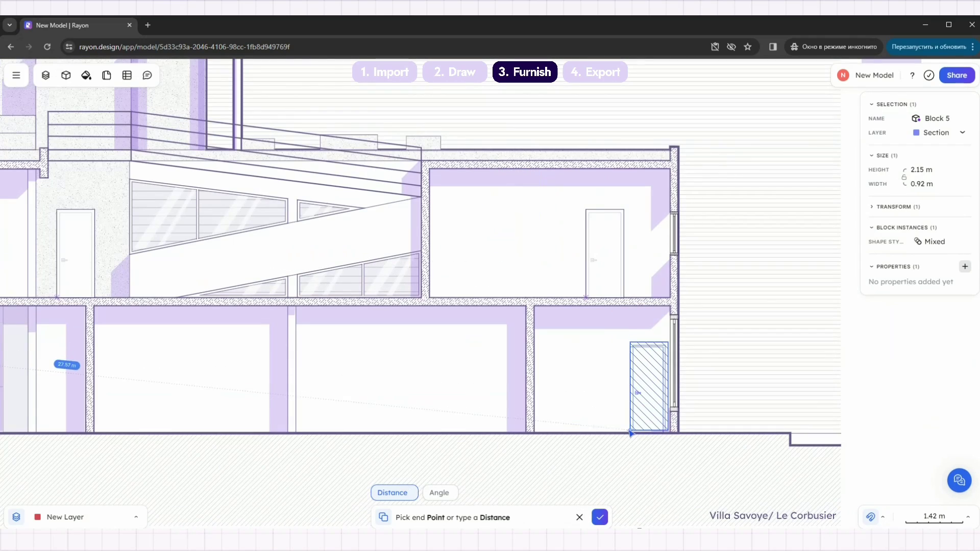
{"action": "left_click", "coordinate": [629, 432]}
{"action": "left_click", "coordinate": [600, 517]}
{"action": "scroll", "coordinate": [650, 310], "scroll_direction": "down", "scroll_amount": 5}
{"action": "left_click", "coordinate": [687, 451]}
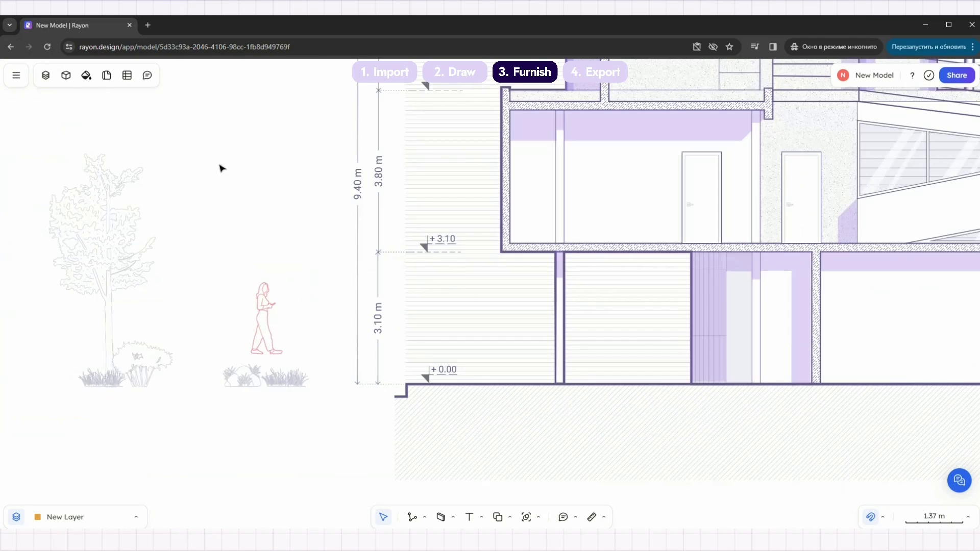
Move the tree-and-shrub group and the walking person onto the ground line at the villa's left end.
{"action": "left_click_drag", "start_coordinate": [255, 378], "coordinate": [638, 378]}
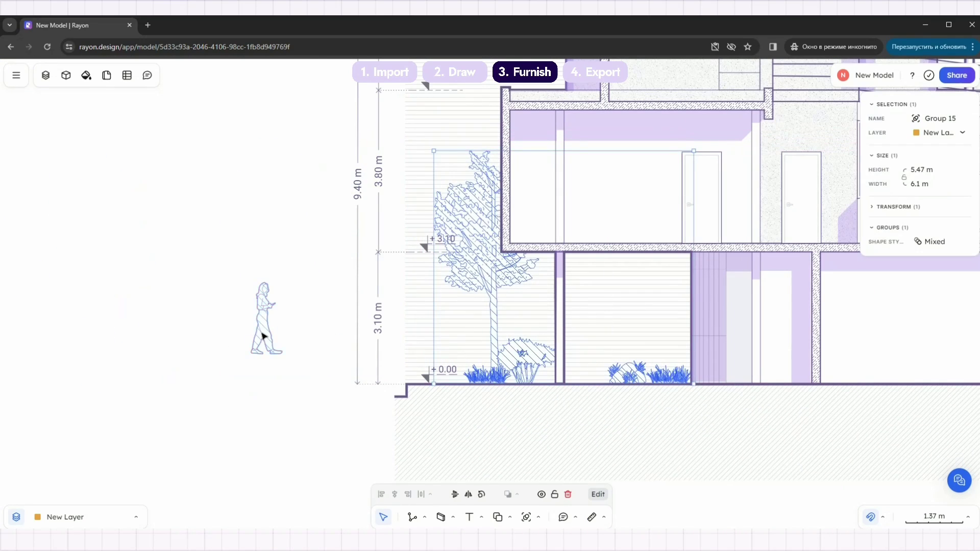
{"action": "left_click_drag", "start_coordinate": [262, 336], "coordinate": [583, 362]}
{"action": "left_click", "coordinate": [170, 278]}
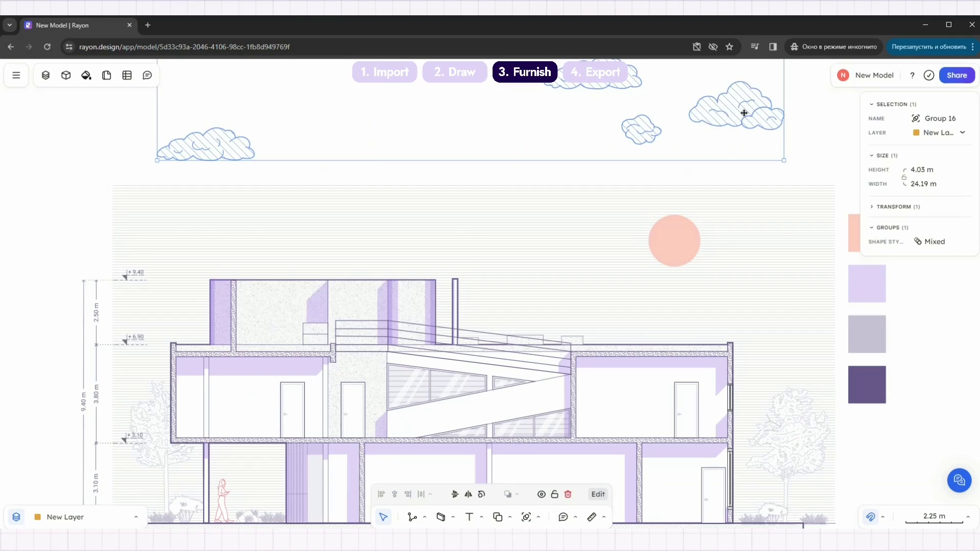
Move the group of clouds down into the hatched sky above the villa, around the sun.
{"action": "left_click_drag", "start_coordinate": [744, 121], "coordinate": [744, 262]}
{"action": "left_click", "coordinate": [765, 164]}
{"action": "scroll", "coordinate": [887, 375], "scroll_direction": "down", "scroll_amount": 3}
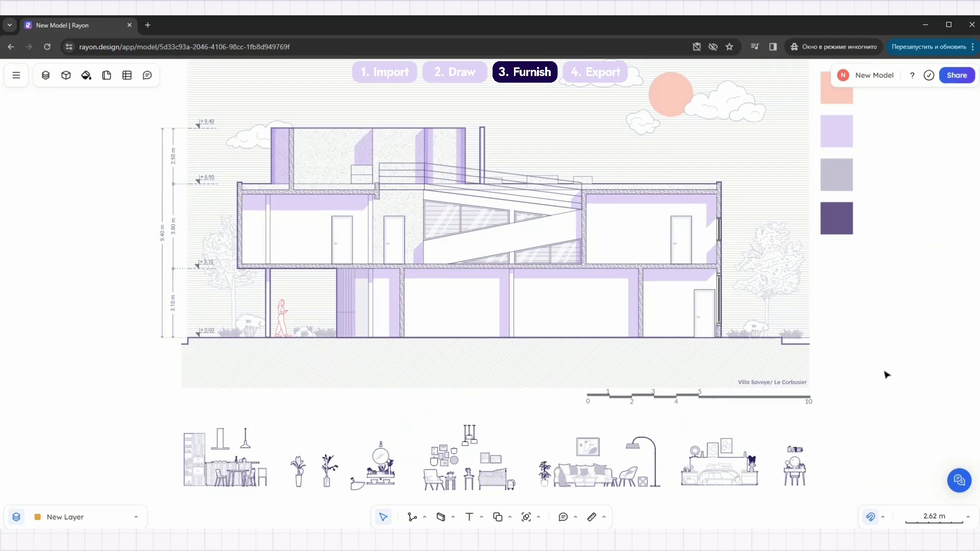
Move the kitchen-and-dining group into the upper floor's left room and place the 0.54 × 1.67 m standing person block in front of its door.
{"action": "left_click_drag", "start_coordinate": [267, 451], "coordinate": [286, 227]}
{"action": "scroll", "coordinate": [286, 227], "scroll_direction": "up", "scroll_amount": 5}
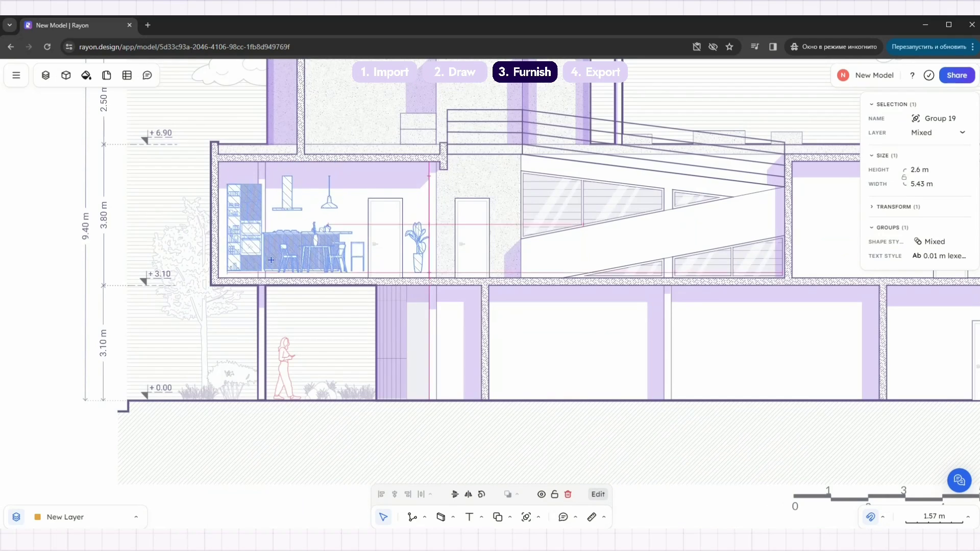
{"action": "left_click", "coordinate": [65, 76]}
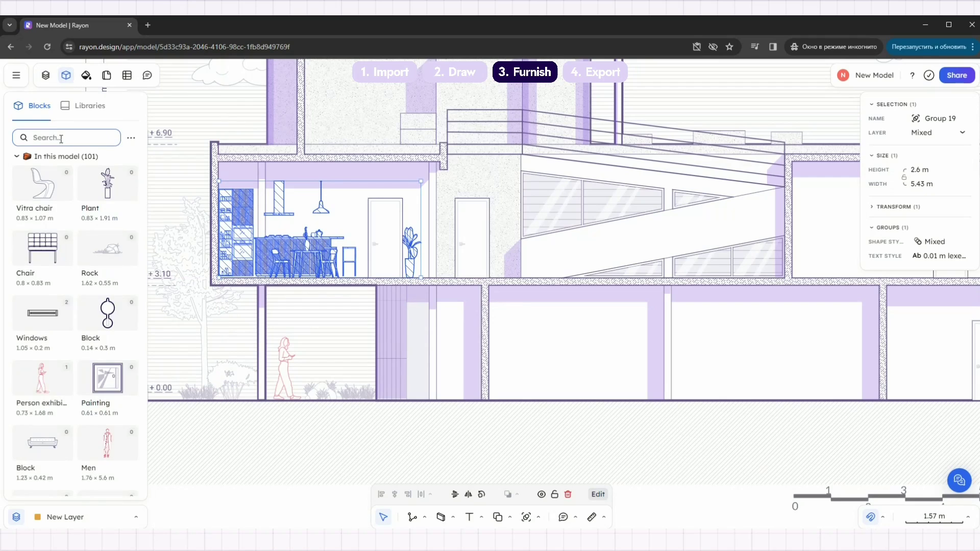
{"action": "type", "text": "per"}
{"action": "left_click_drag", "start_coordinate": [97, 188], "coordinate": [375, 239]}
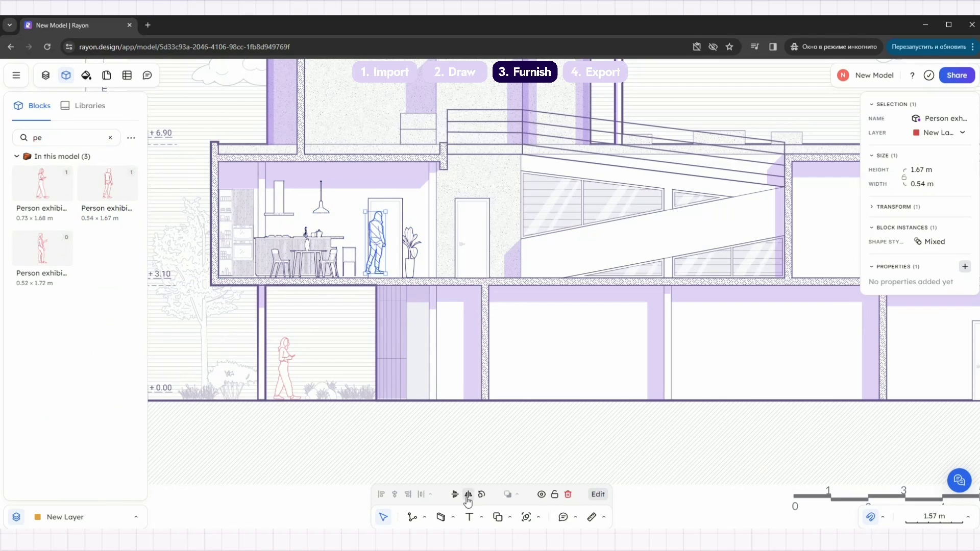
{"action": "left_click", "coordinate": [360, 445]}
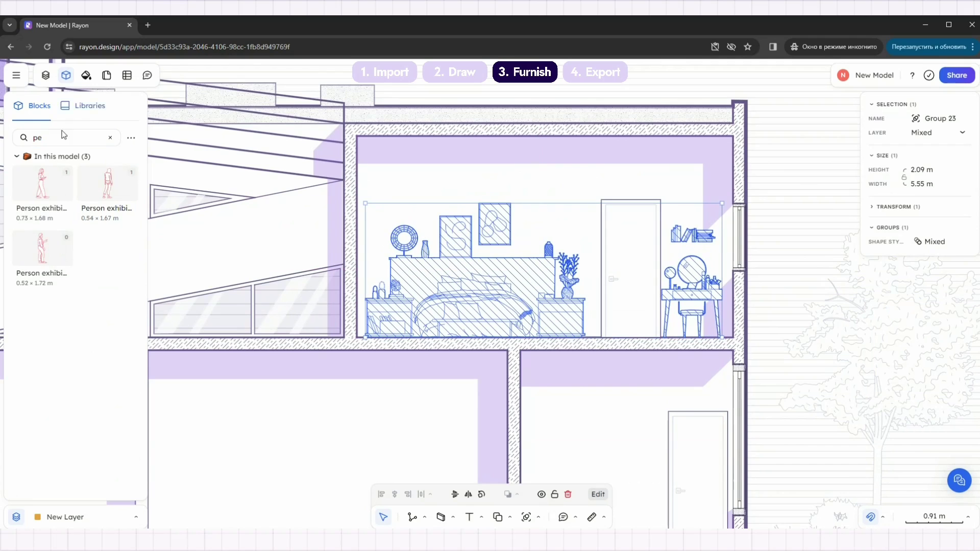
Search the model's blocks for "boy" and place the Boy block sitting on the edge of the upstairs bed.
{"action": "left_click", "coordinate": [110, 138]}
{"action": "type", "text": "boy"}
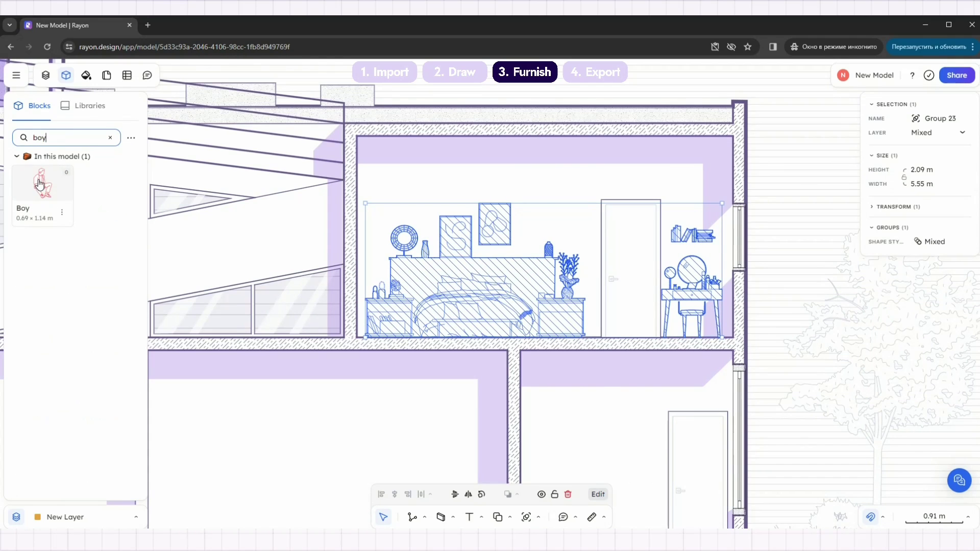
{"action": "left_click_drag", "start_coordinate": [40, 184], "coordinate": [511, 299]}
{"action": "left_click", "coordinate": [598, 318]}
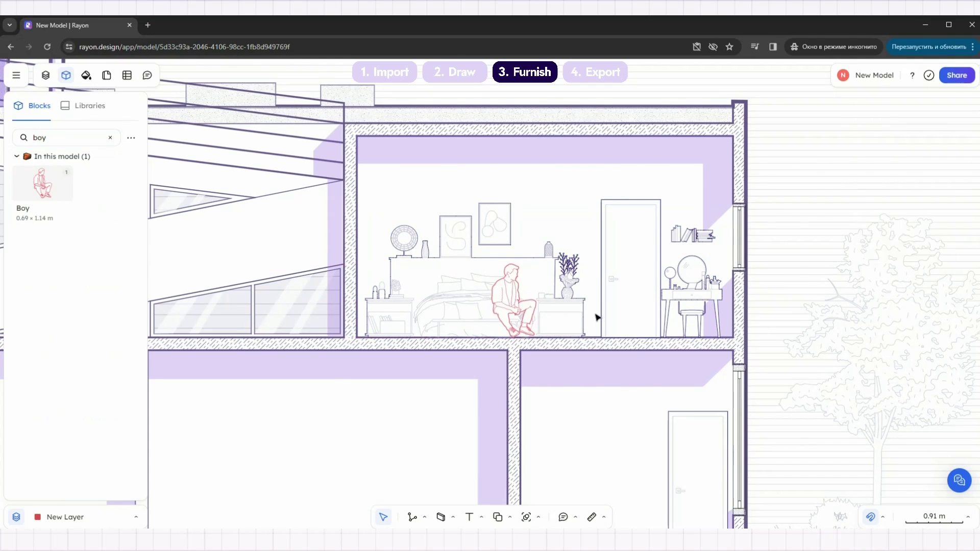
Move the bathroom group into the ground floor's far-right room and the sofa-and-lamp group into the space to its left.
{"action": "scroll", "coordinate": [597, 318], "scroll_direction": "down", "scroll_amount": 5}
{"action": "left_click_drag", "start_coordinate": [707, 465], "coordinate": [580, 277]}
{"action": "scroll", "coordinate": [740, 269], "scroll_direction": "up", "scroll_amount": 6}
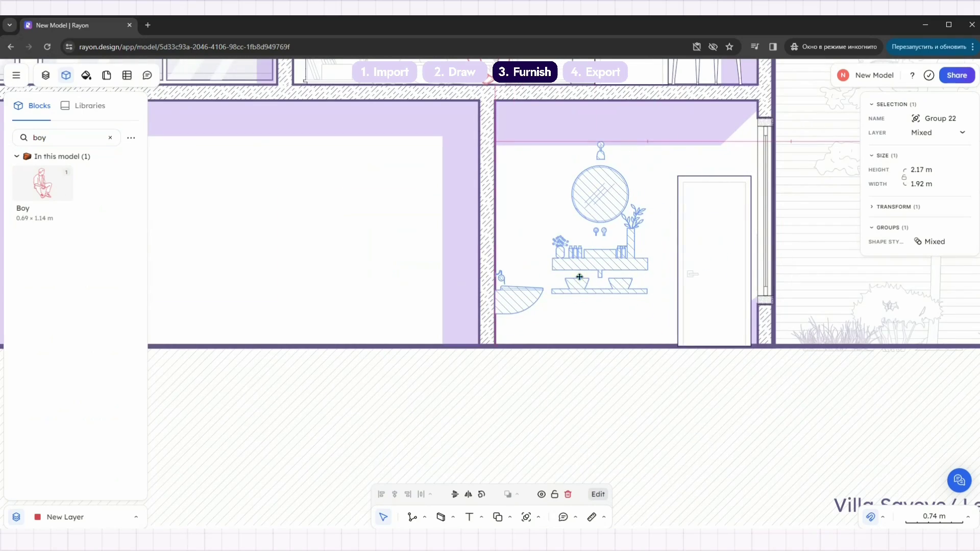
{"action": "scroll", "coordinate": [579, 277], "scroll_direction": "down", "scroll_amount": 5}
{"action": "left_click_drag", "start_coordinate": [583, 467], "coordinate": [538, 200]}
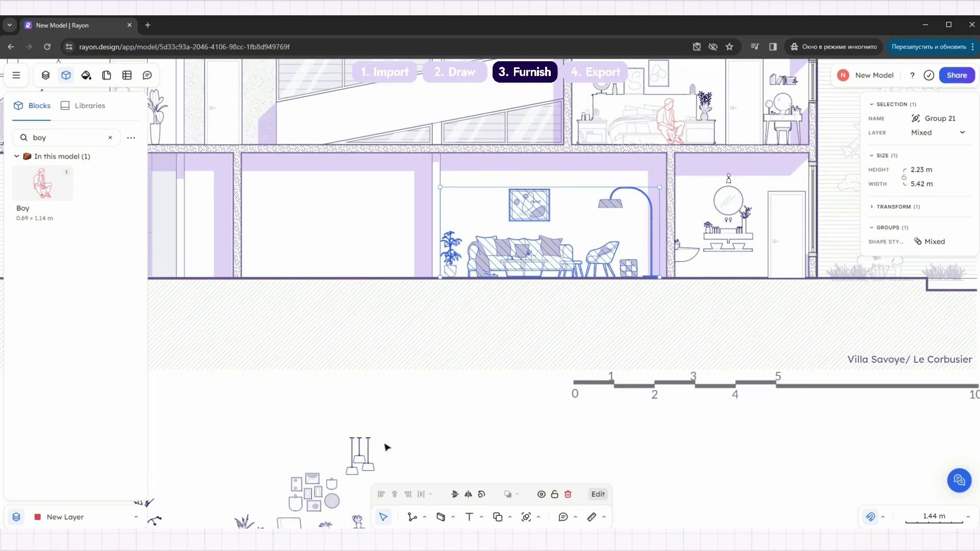
Move the nursery group into the ground-floor room left of the sofa and raise its pendant lamps to the ceiling.
{"action": "middle_click_drag", "start_coordinate": [386, 448], "coordinate": [555, 352]}
{"action": "left_click", "coordinate": [484, 368]}
{"action": "scroll", "coordinate": [434, 136], "scroll_direction": "up", "scroll_amount": 6}
{"action": "left_click_drag", "start_coordinate": [466, 437], "coordinate": [431, 193]}
{"action": "middle_click_drag", "start_coordinate": [676, 131], "coordinate": [564, 289]}
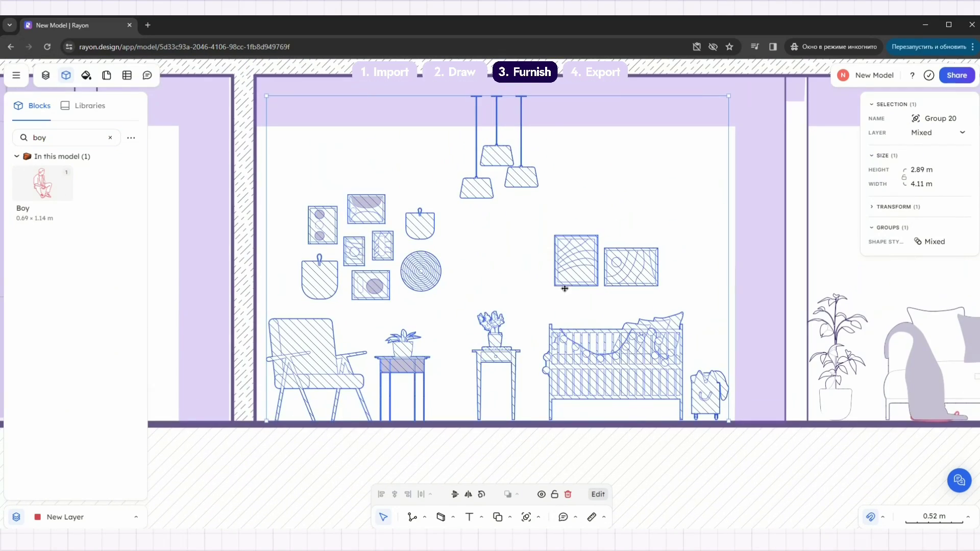
{"action": "double_click", "coordinate": [582, 185]}
{"action": "left_click_drag", "start_coordinate": [498, 156], "coordinate": [500, 138]}
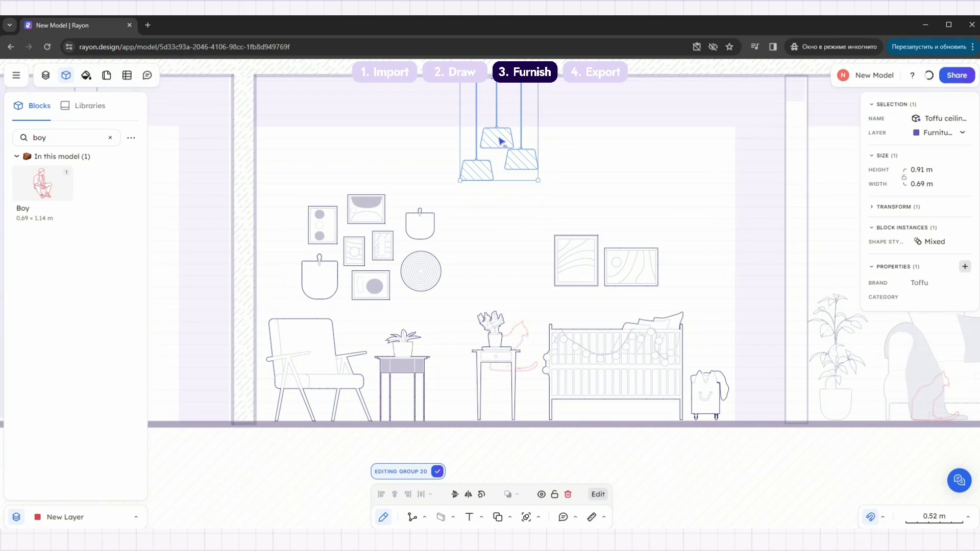
{"action": "key", "text": "Escape"}
{"action": "scroll", "coordinate": [451, 236], "scroll_direction": "down", "scroll_amount": 5}
{"action": "left_click", "coordinate": [506, 425]}
Search the model's blocks for "gir" and place the girl block on the nursery armchair.
{"action": "scroll", "coordinate": [393, 235], "scroll_direction": "up", "scroll_amount": 3}
{"action": "left_click", "coordinate": [109, 137]}
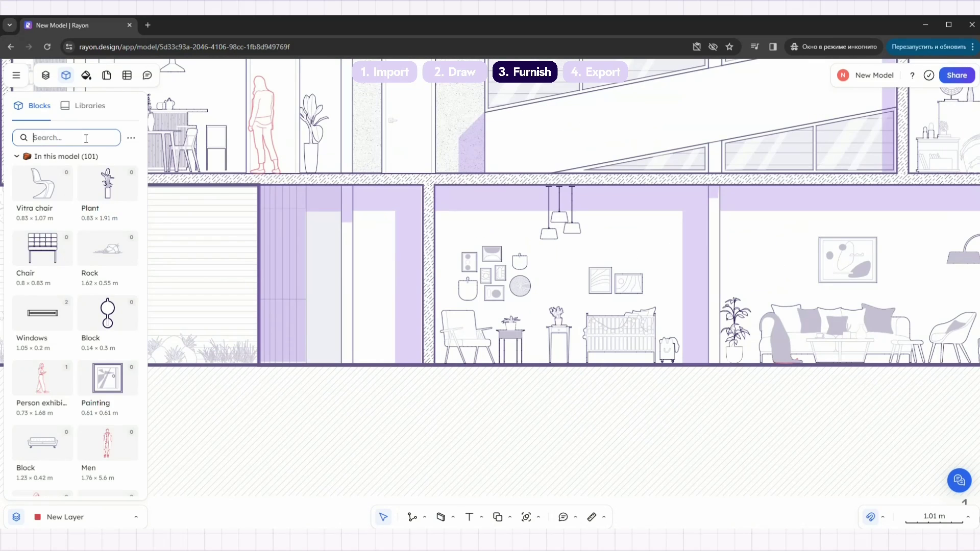
{"action": "type", "text": "gir"}
{"action": "left_click_drag", "start_coordinate": [42, 183], "coordinate": [485, 326]}
{"action": "left_click", "coordinate": [638, 508]}
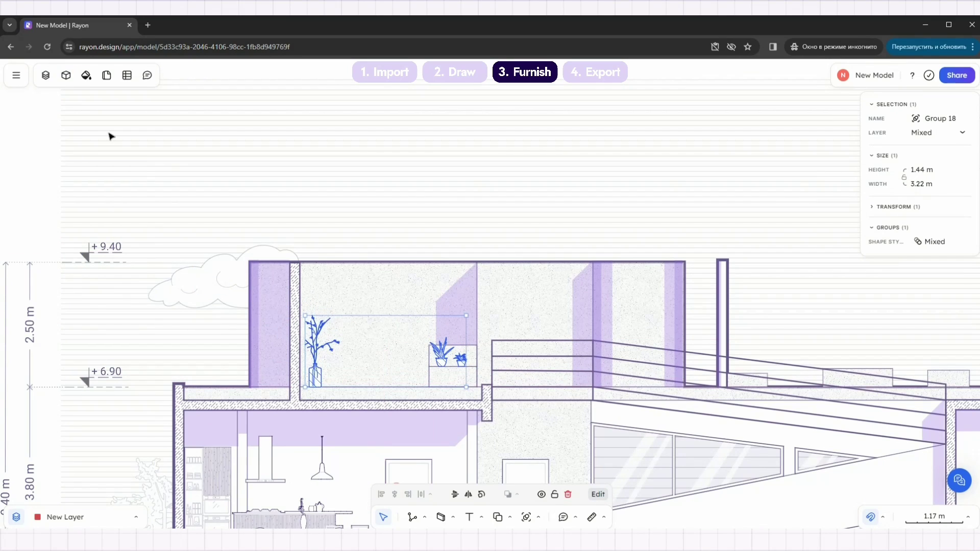
Search the blocks for "le" and stand the Le Corbusier figure on the roof terrace behind the railing.
{"action": "left_click", "coordinate": [66, 75]}
{"action": "left_click", "coordinate": [65, 136]}
{"action": "type", "text": "le"}
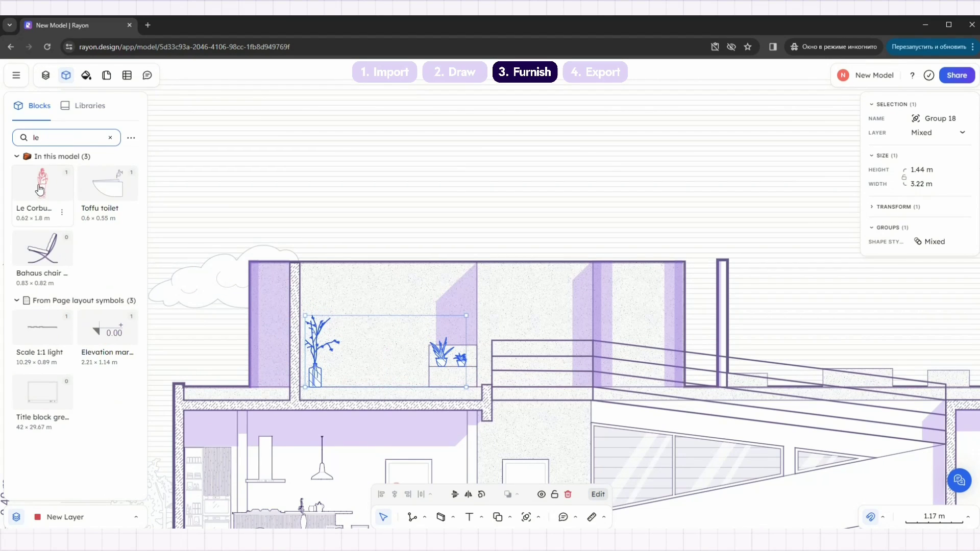
{"action": "left_click_drag", "start_coordinate": [38, 189], "coordinate": [554, 311]}
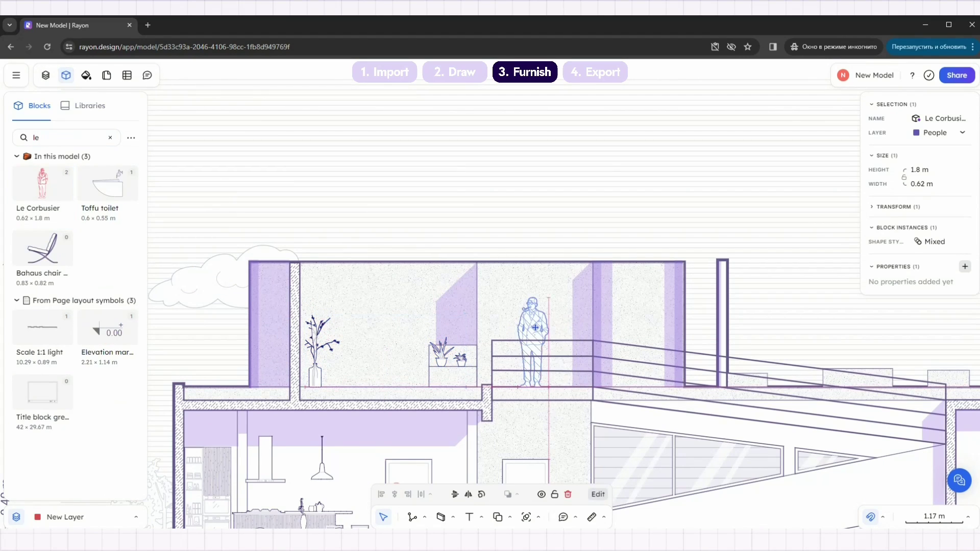
{"action": "scroll", "coordinate": [554, 311], "scroll_direction": "up", "scroll_amount": 4}
{"action": "left_click", "coordinate": [633, 335]}
Search the block libraries for "title" and place the grey horizontal title block around the section.
{"action": "scroll", "coordinate": [552, 294], "scroll_direction": "down", "scroll_amount": 8}
{"action": "middle_click_drag", "start_coordinate": [832, 413], "coordinate": [713, 354]}
{"action": "left_click", "coordinate": [66, 76]}
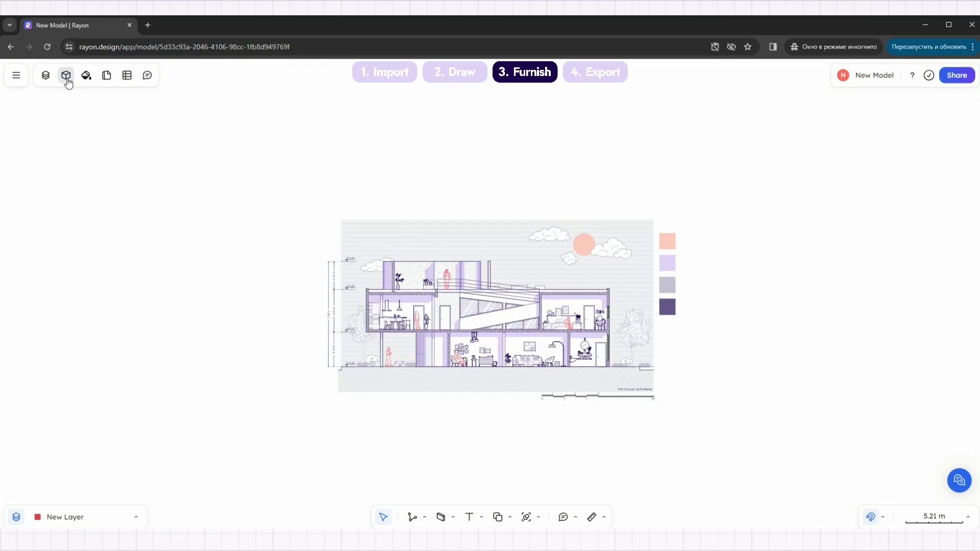
{"action": "left_click", "coordinate": [67, 76]}
{"action": "left_click", "coordinate": [88, 106]}
{"action": "left_click", "coordinate": [68, 138]}
{"action": "type", "text": "title"}
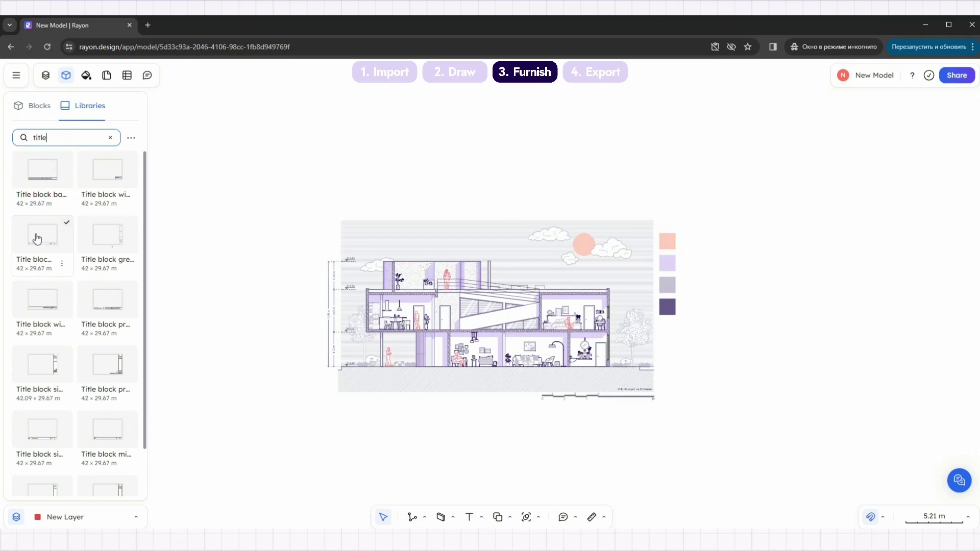
{"action": "mouse_move", "coordinate": [36, 238]}
{"action": "left_mouse_down"}
{"action": "mouse_move", "coordinate": [272, 326]}
{"action": "mouse_move", "coordinate": [505, 308]}
{"action": "mouse_move", "coordinate": [488, 309]}
{"action": "left_mouse_up"}
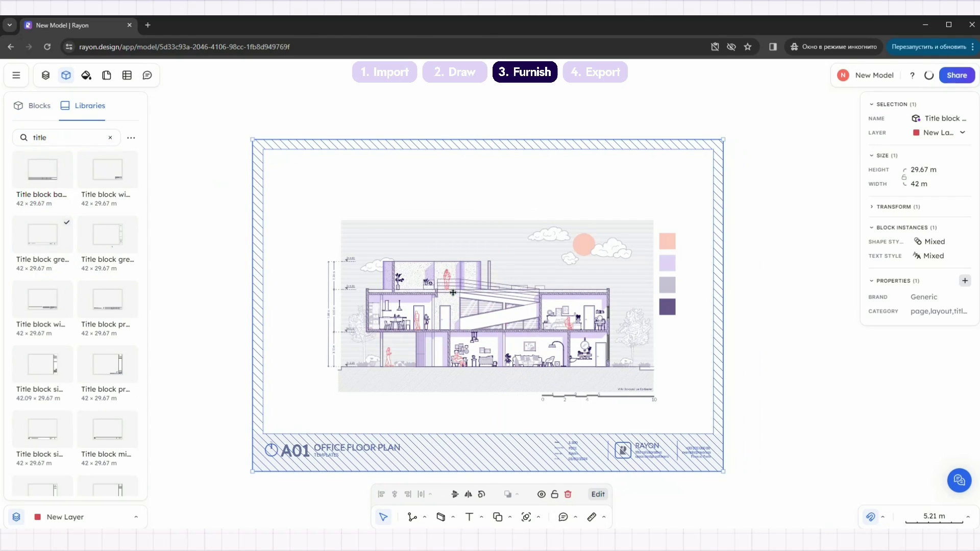
Scale the title block down and reposition it so its frame surrounds the section and colour swatches evenly.
{"action": "left_click_drag", "start_coordinate": [723, 140], "coordinate": [601, 225]}
{"action": "left_click_drag", "start_coordinate": [541, 267], "coordinate": [603, 235]}
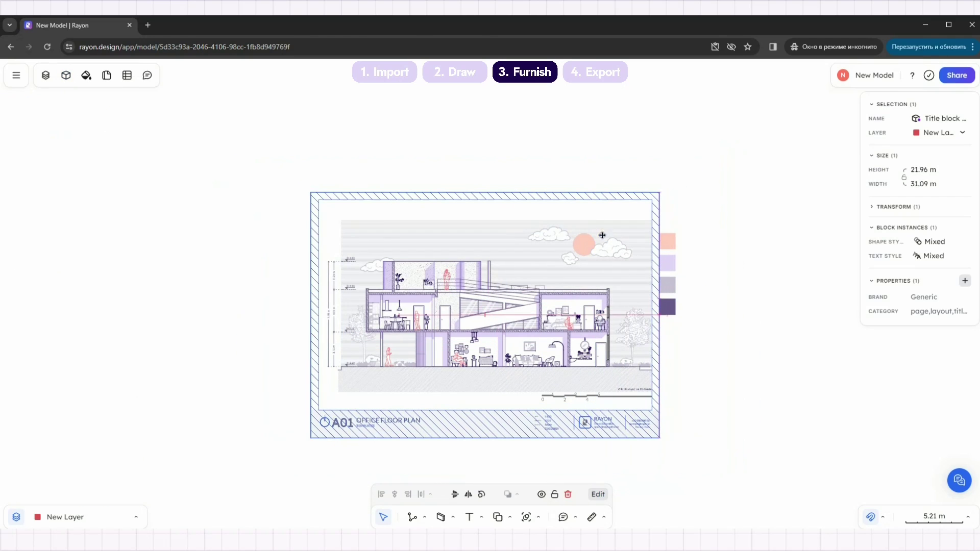
{"action": "left_click_drag", "start_coordinate": [660, 438], "coordinate": [704, 472]}
{"action": "left_click_drag", "start_coordinate": [674, 402], "coordinate": [672, 384]}
{"action": "left_click", "coordinate": [744, 405]}
Edit the title block, replacing the "OFFICE FLOOR PLAN" heading with "MY PROJECT", and leave block editing.
{"action": "scroll", "coordinate": [380, 455], "scroll_direction": "up", "scroll_amount": 5}
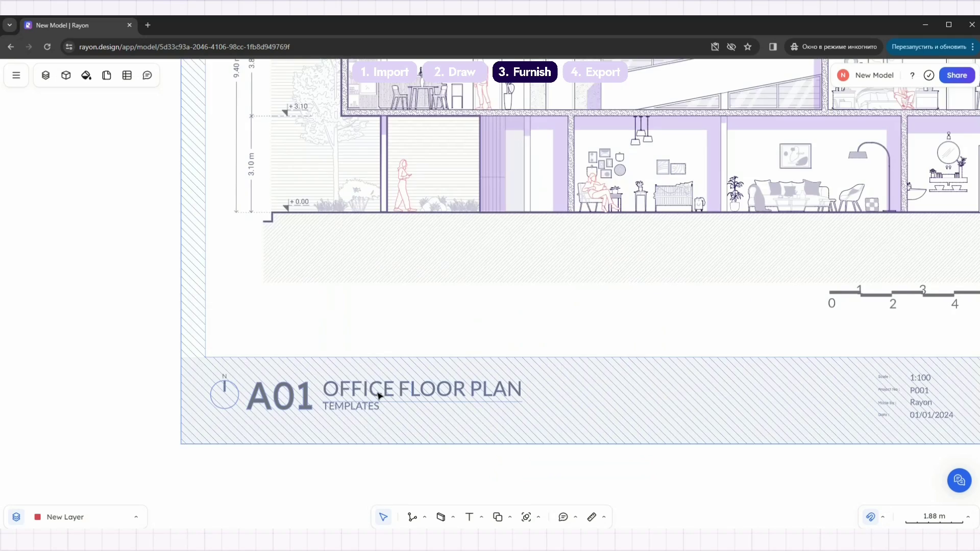
{"action": "double_click", "coordinate": [380, 397]}
{"action": "double_click", "coordinate": [361, 384]}
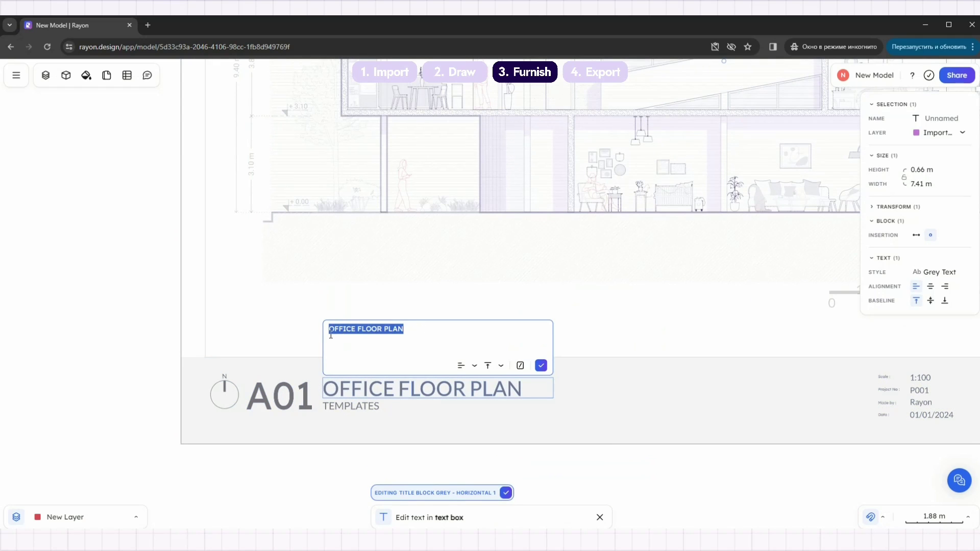
{"action": "type", "text": "MY PROJECT"}
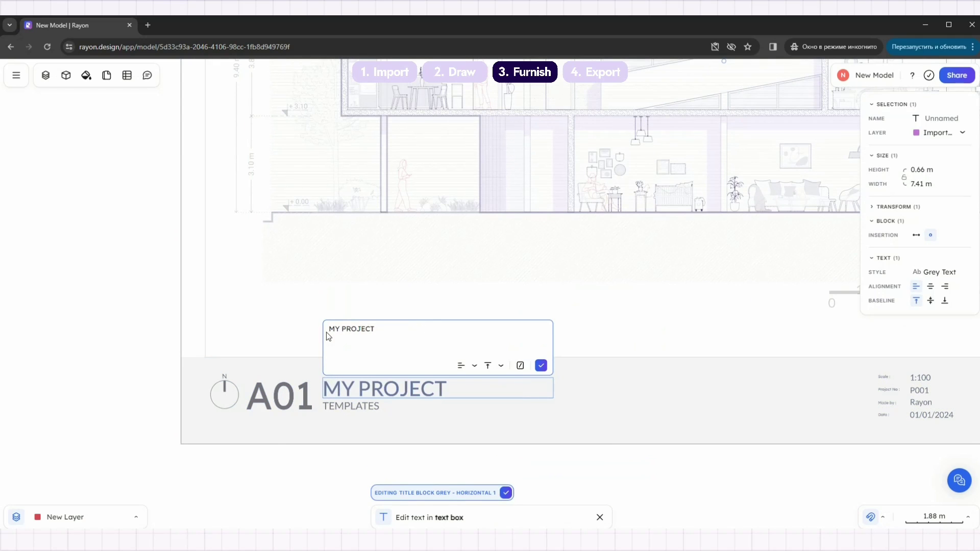
{"action": "left_click", "coordinate": [276, 447]}
{"action": "double_click", "coordinate": [278, 453]}
{"action": "scroll", "coordinate": [323, 489], "scroll_direction": "down", "scroll_amount": 5}
Create a new page over the title block and review its paper format and scale options.
{"action": "left_click", "coordinate": [107, 76]}
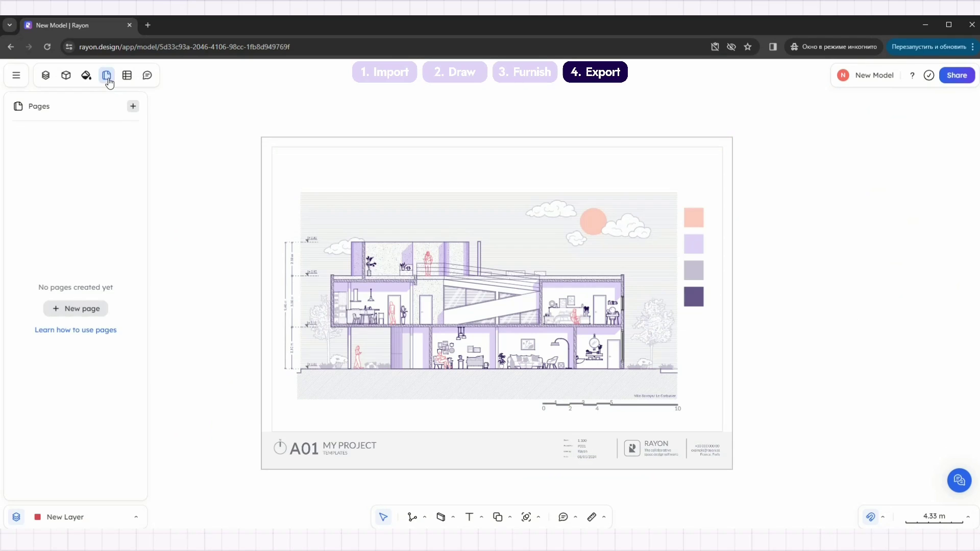
{"action": "left_click", "coordinate": [133, 106]}
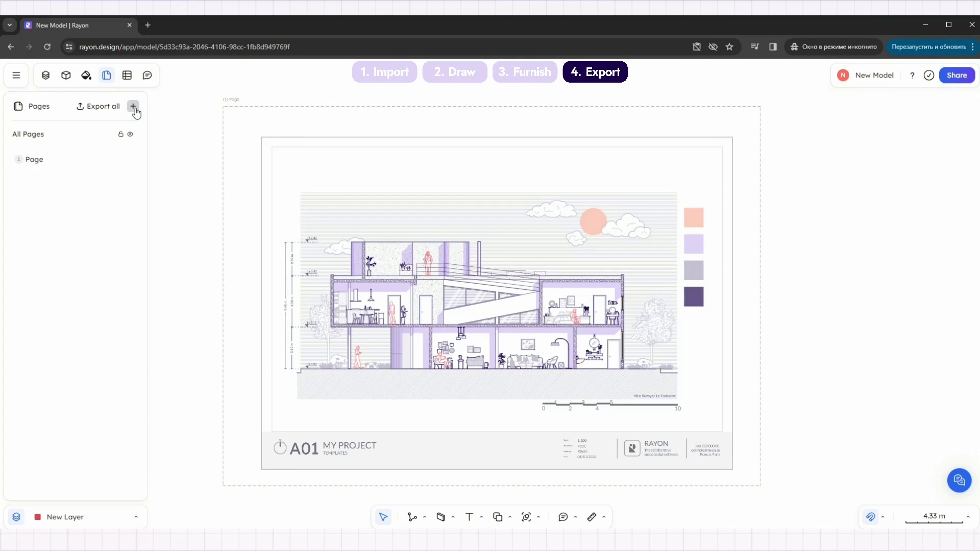
{"action": "left_click", "coordinate": [390, 107]}
{"action": "left_click", "coordinate": [967, 244]}
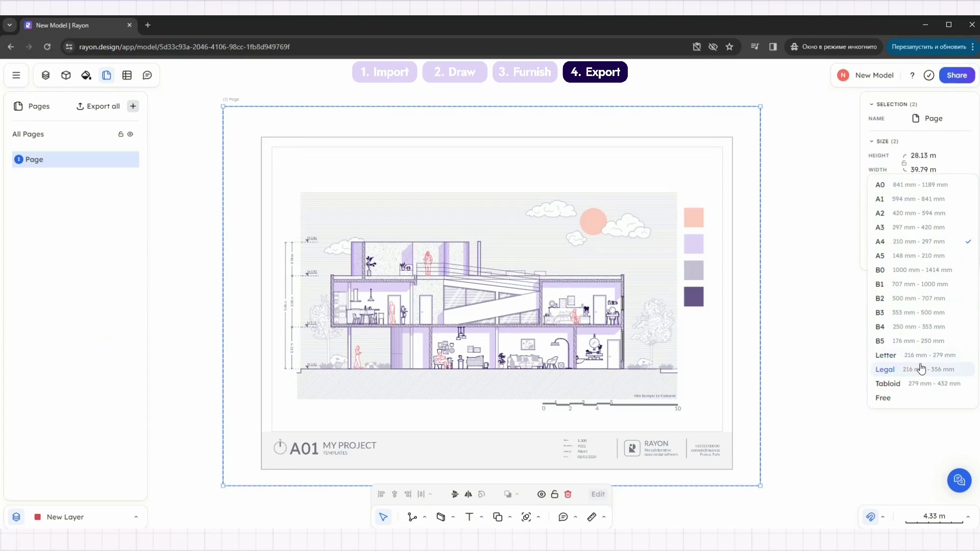
{"action": "left_click", "coordinate": [859, 314]}
{"action": "left_click", "coordinate": [946, 257]}
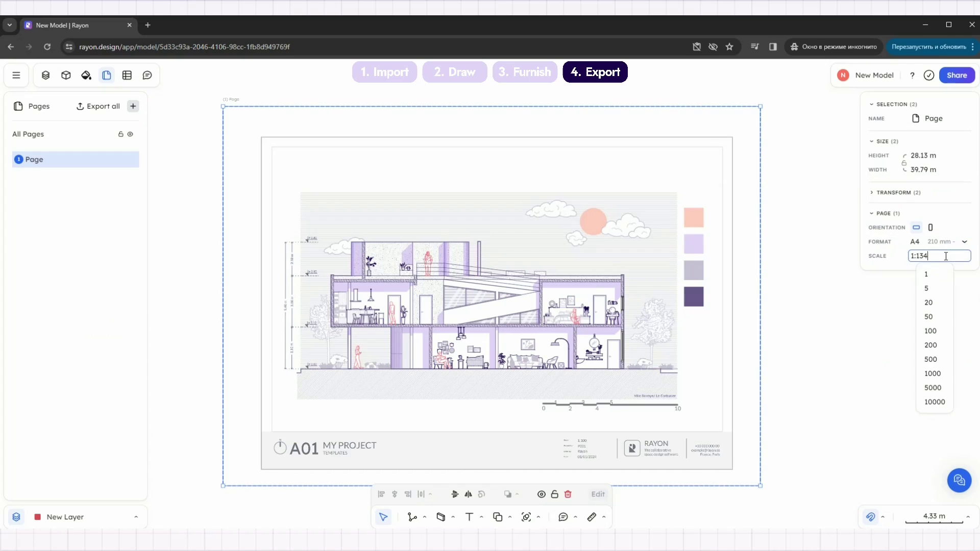
{"action": "left_click", "coordinate": [875, 292]}
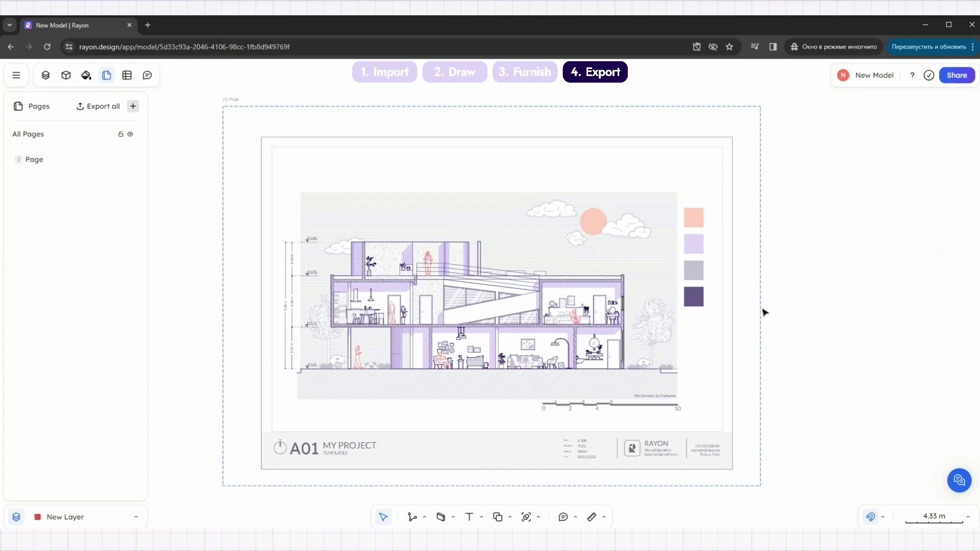
Shrink the page frame to about 35.7 × 25.4 m so it sits just outside the title block's border.
{"action": "left_click_drag", "start_coordinate": [761, 309], "coordinate": [744, 299]}
{"action": "left_click", "coordinate": [222, 242]}
{"action": "left_click", "coordinate": [223, 242]}
{"action": "left_click_drag", "start_coordinate": [223, 241], "coordinate": [257, 230]}
{"action": "left_click_drag", "start_coordinate": [407, 106], "coordinate": [409, 133]}
{"action": "left_click_drag", "start_coordinate": [659, 486], "coordinate": [659, 474]}
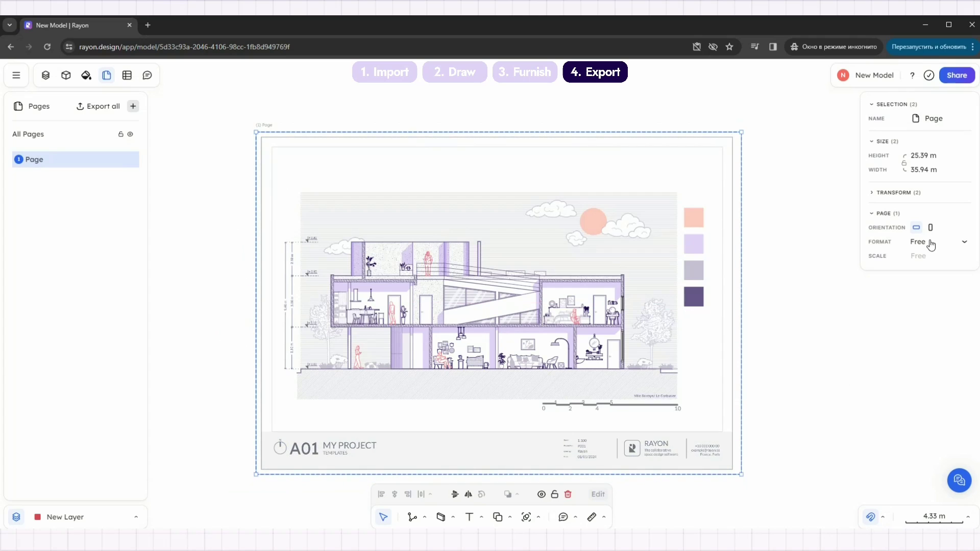
{"action": "left_click", "coordinate": [813, 354]}
Export all pages as PNG.
{"action": "left_click", "coordinate": [61, 159]}
{"action": "left_click", "coordinate": [93, 108]}
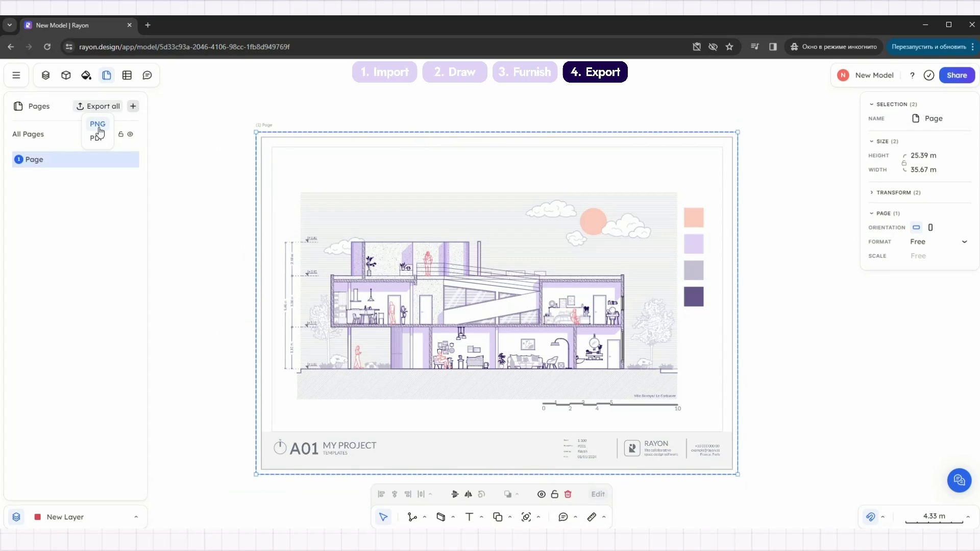
{"action": "left_click", "coordinate": [98, 124]}
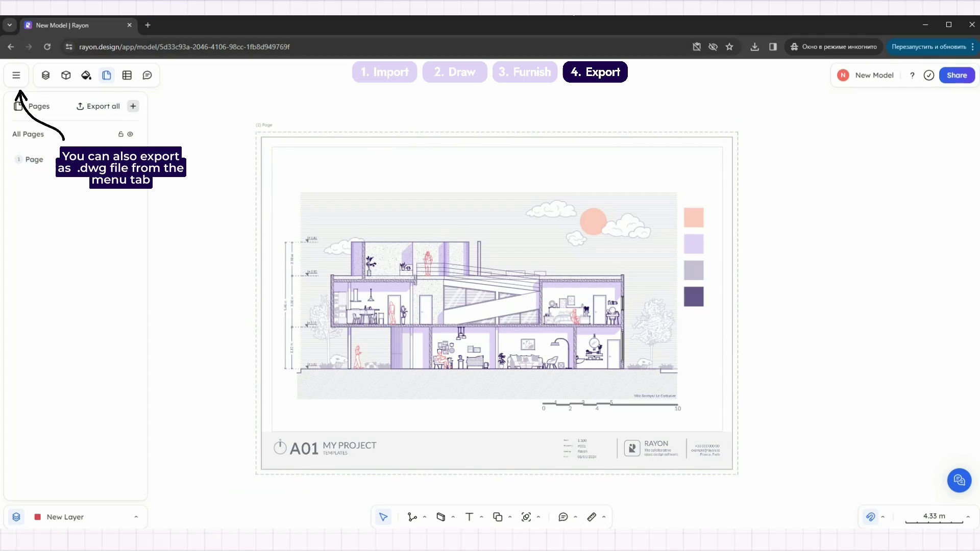